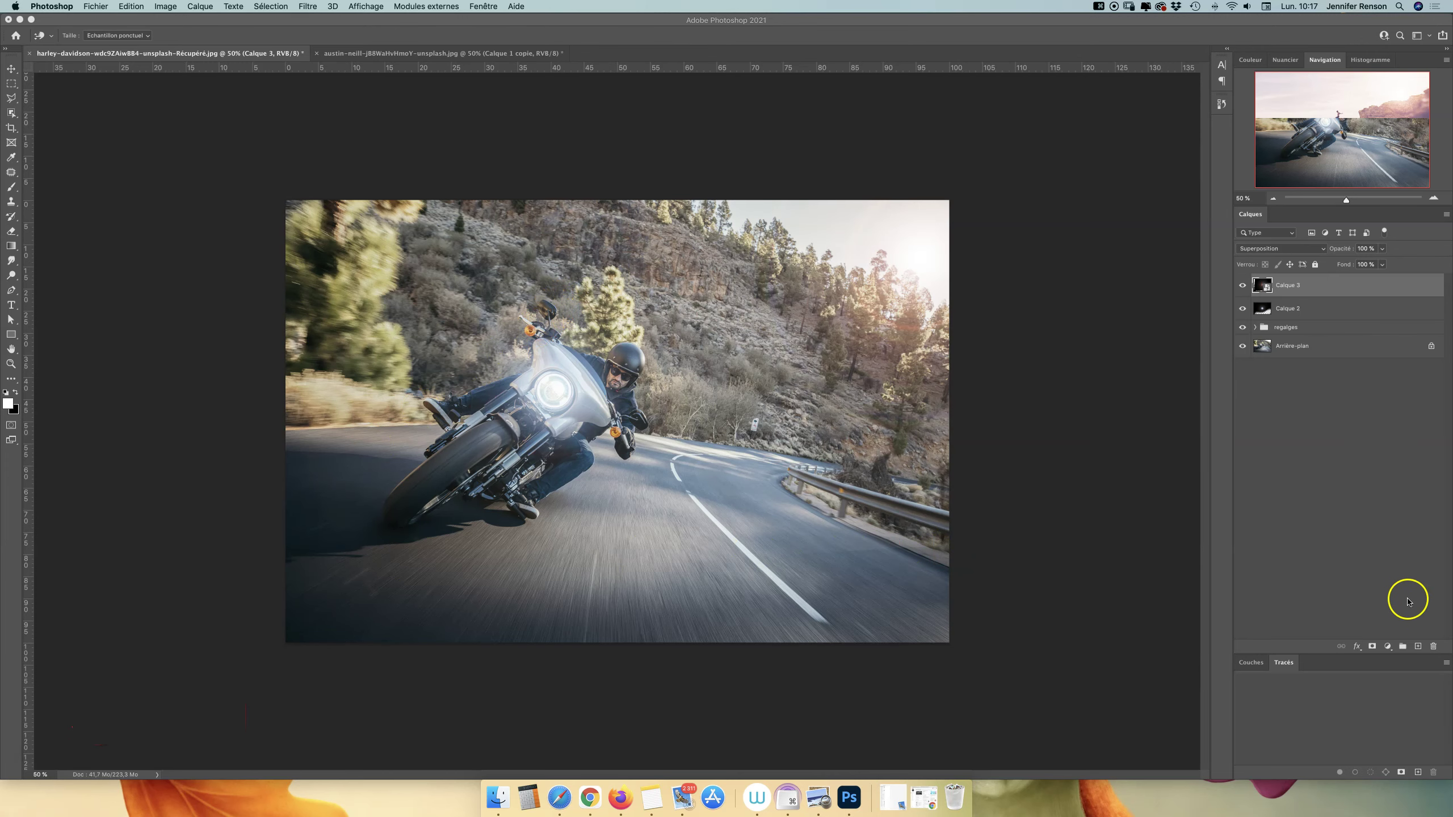
Add a blank layer above Calque 3 and duplicate it with Cmd+J.
click(1417, 645)
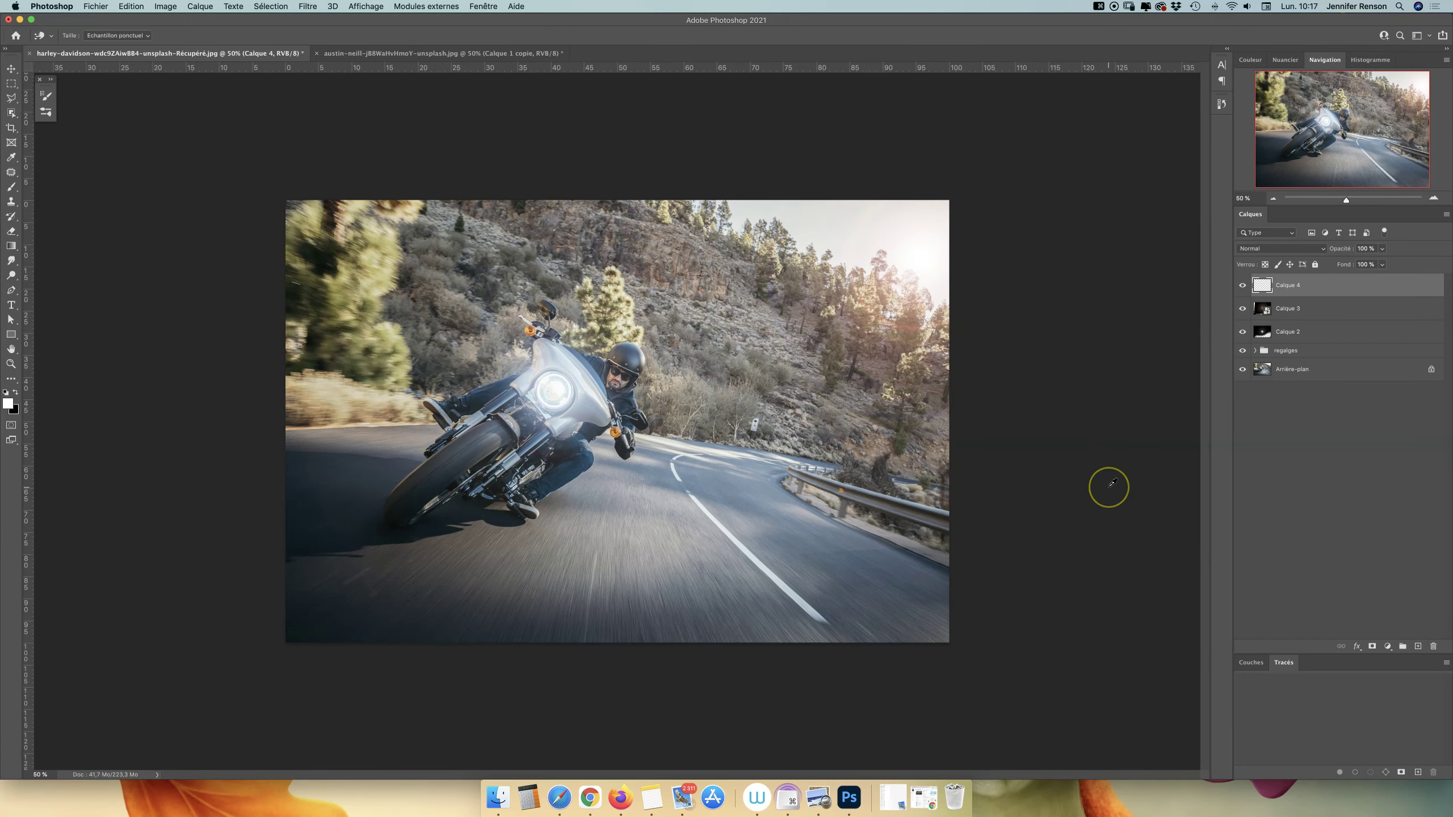
key(ctrl+j)
key(ctrl+j)
key(ctrl+j)
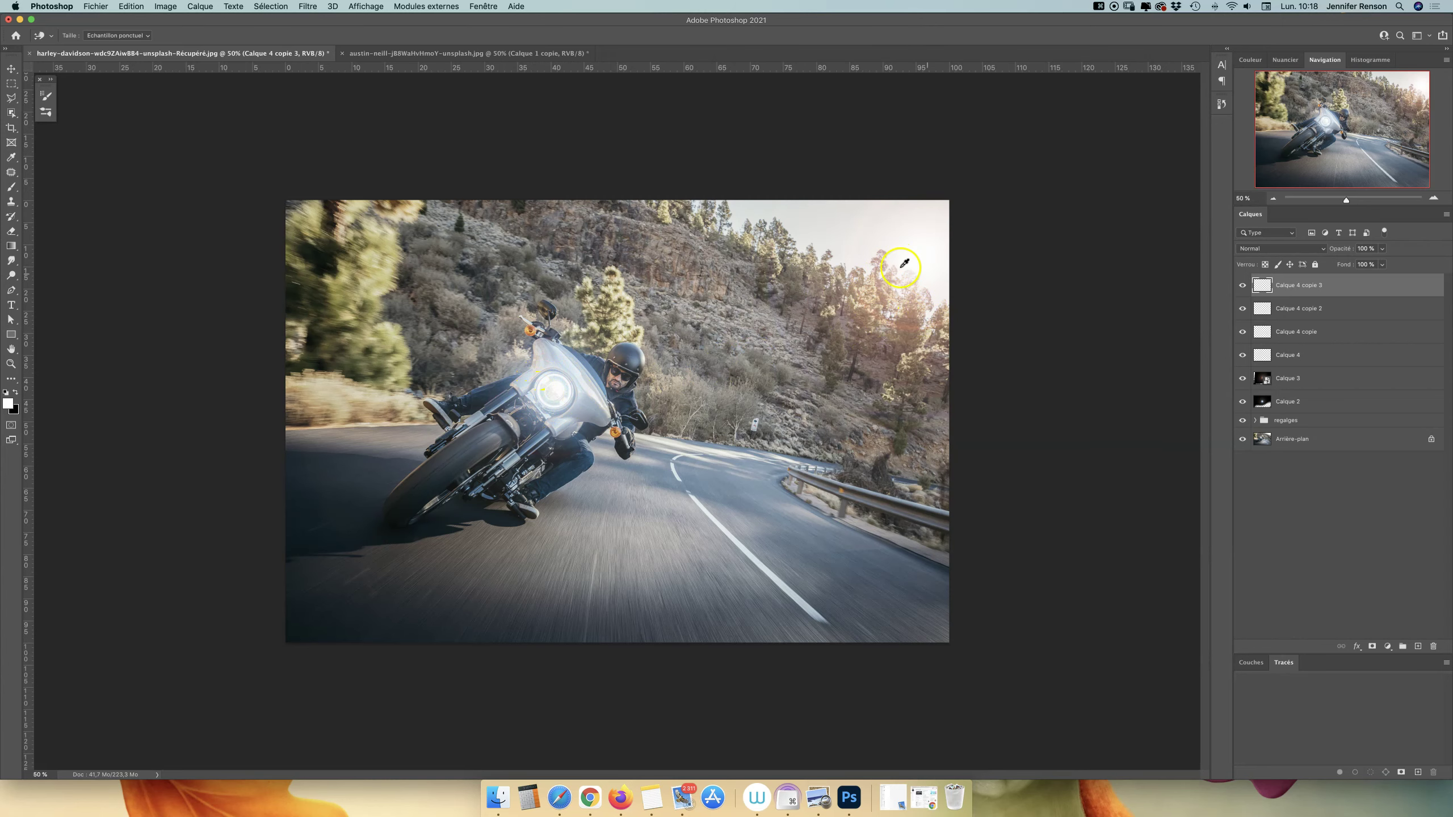
Hide layers Calque 2 through Calque 4 copie 3 and select the adjustments group below.
click(428, 54)
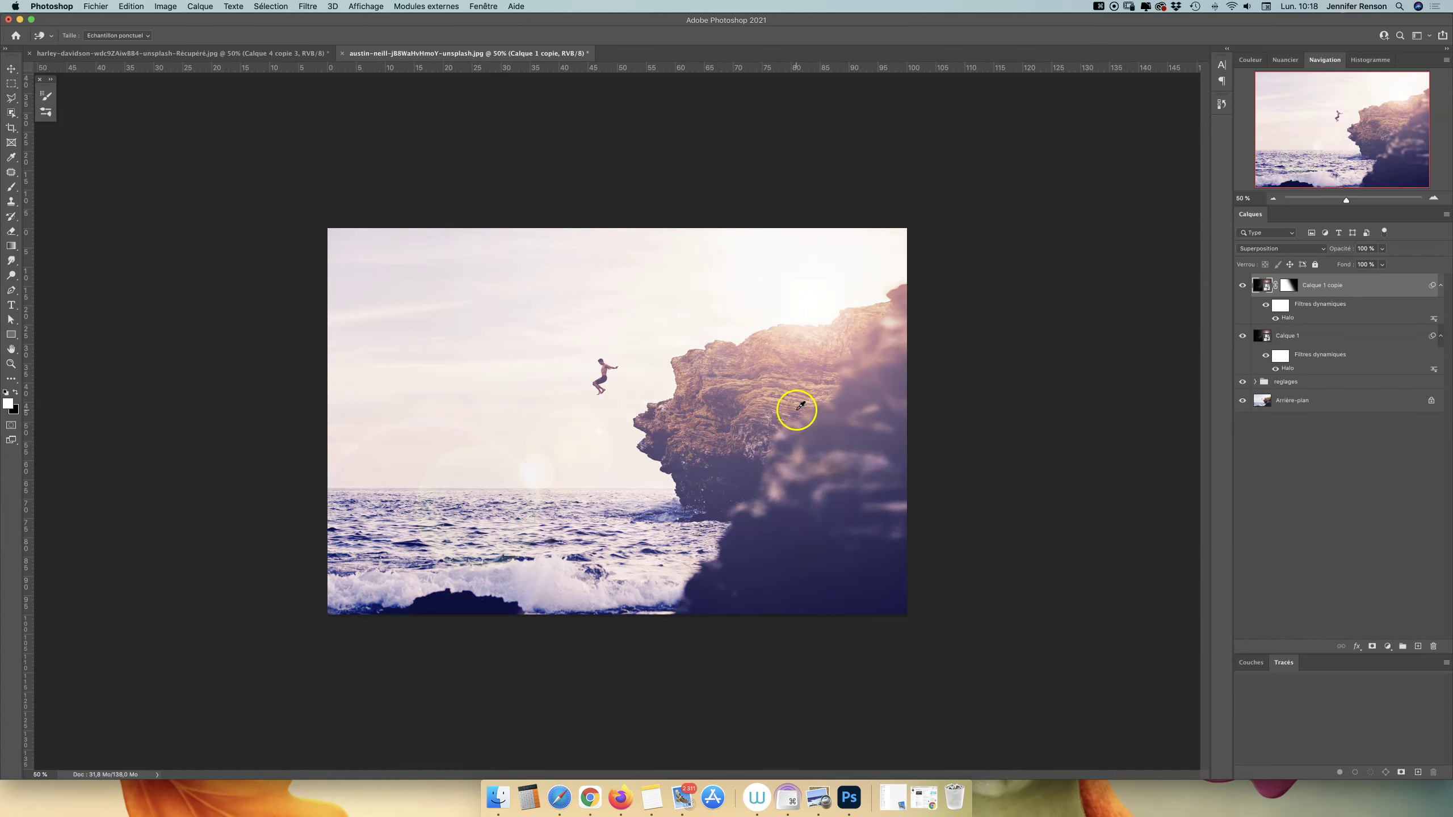
click(236, 56)
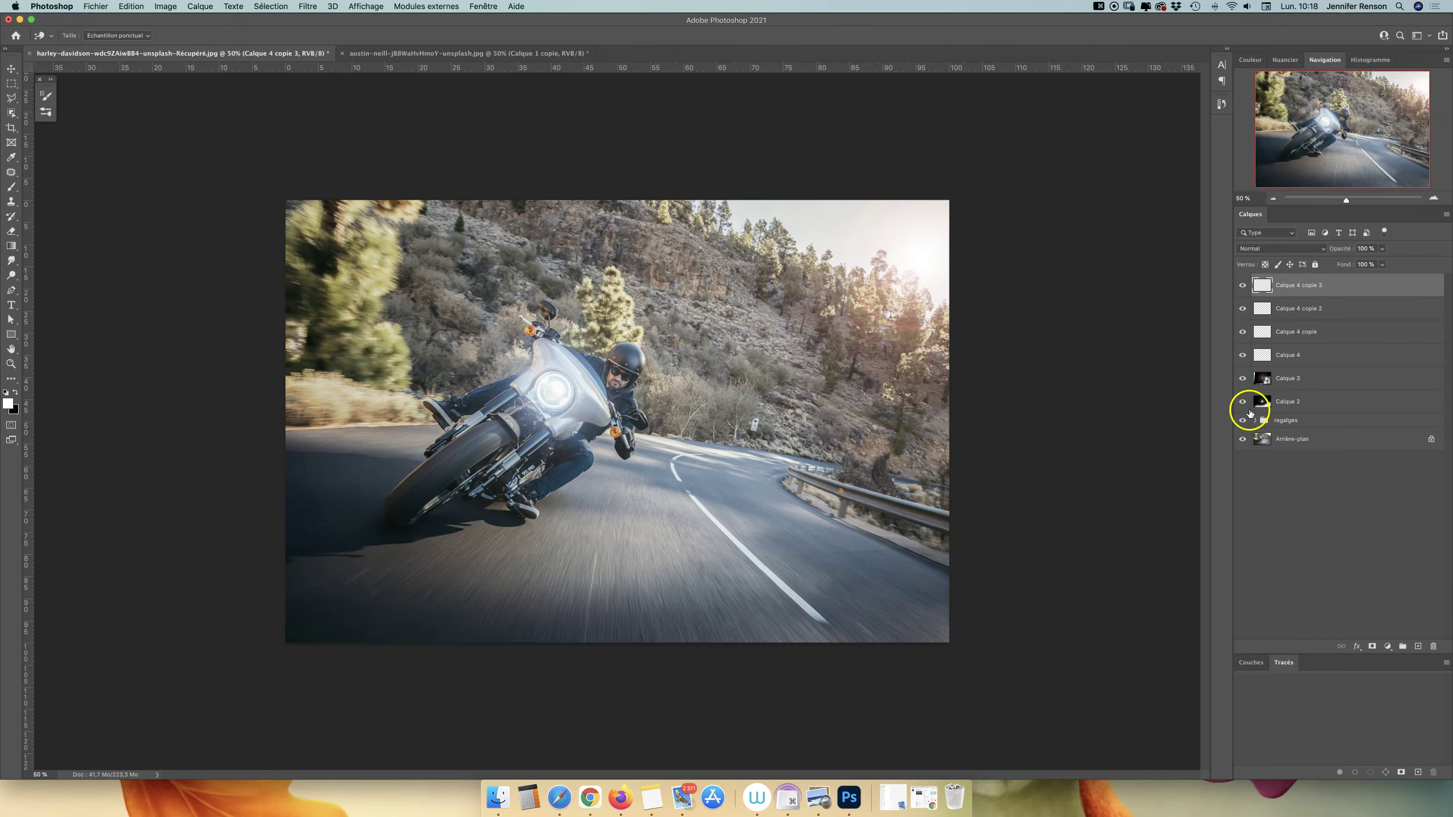
drag(1242, 402, 1243, 284)
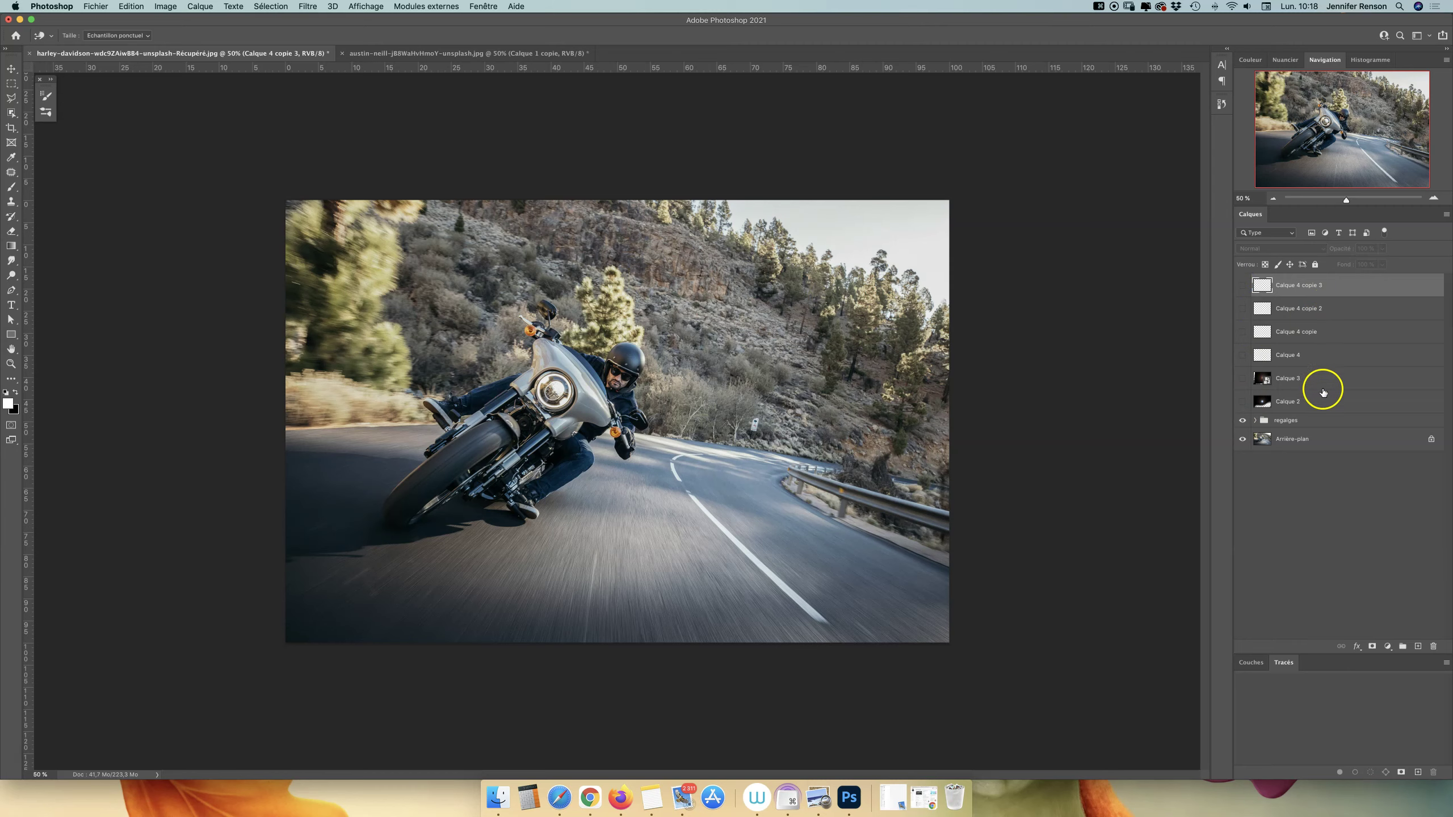
click(1316, 420)
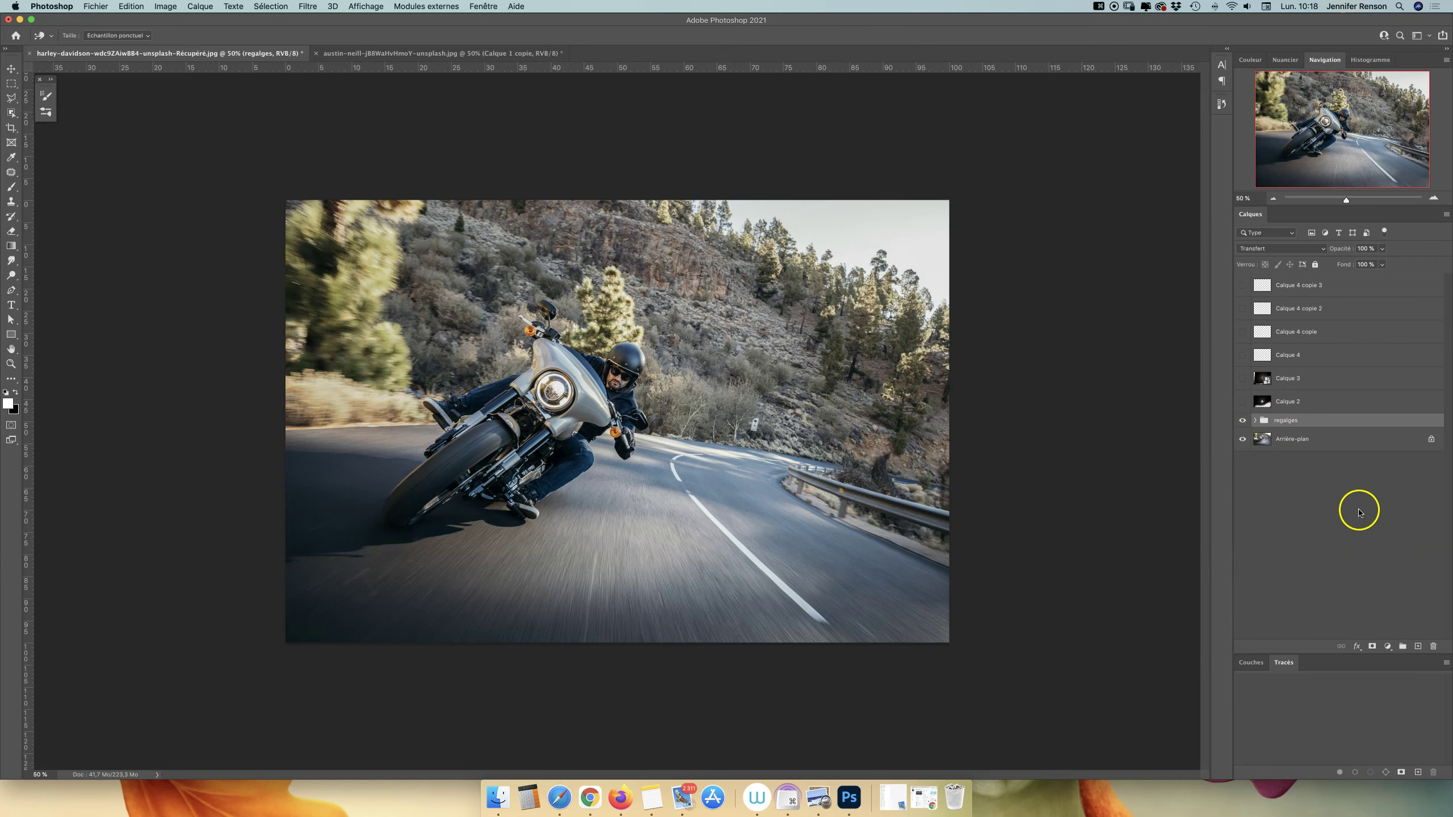
Delete layers Calque 2 through Calque 4 copie 3 and add a new black-filled layer.
click(1328, 402)
key(g)
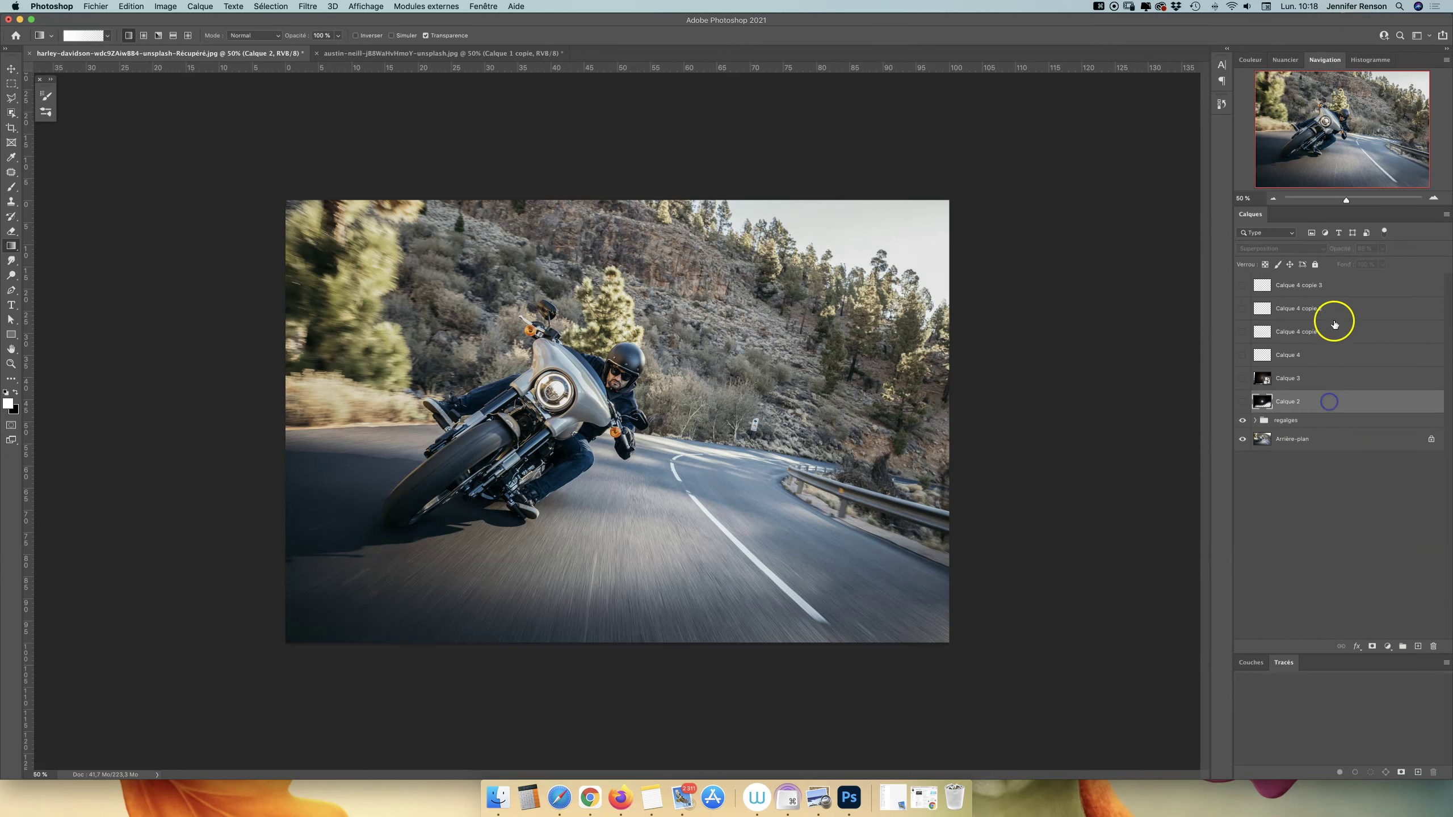
shift+click(1333, 284)
key(Delete)
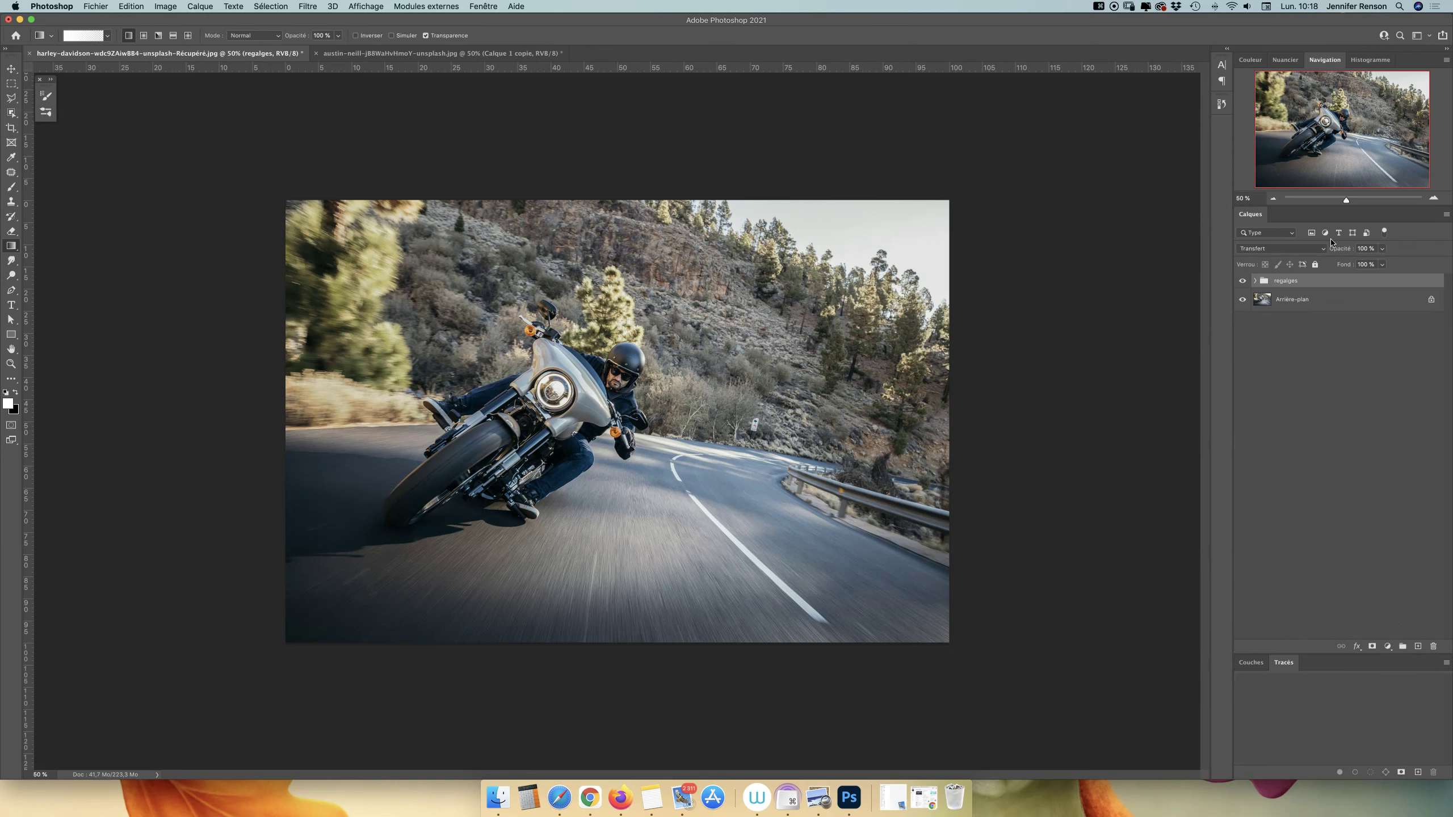
click(1417, 646)
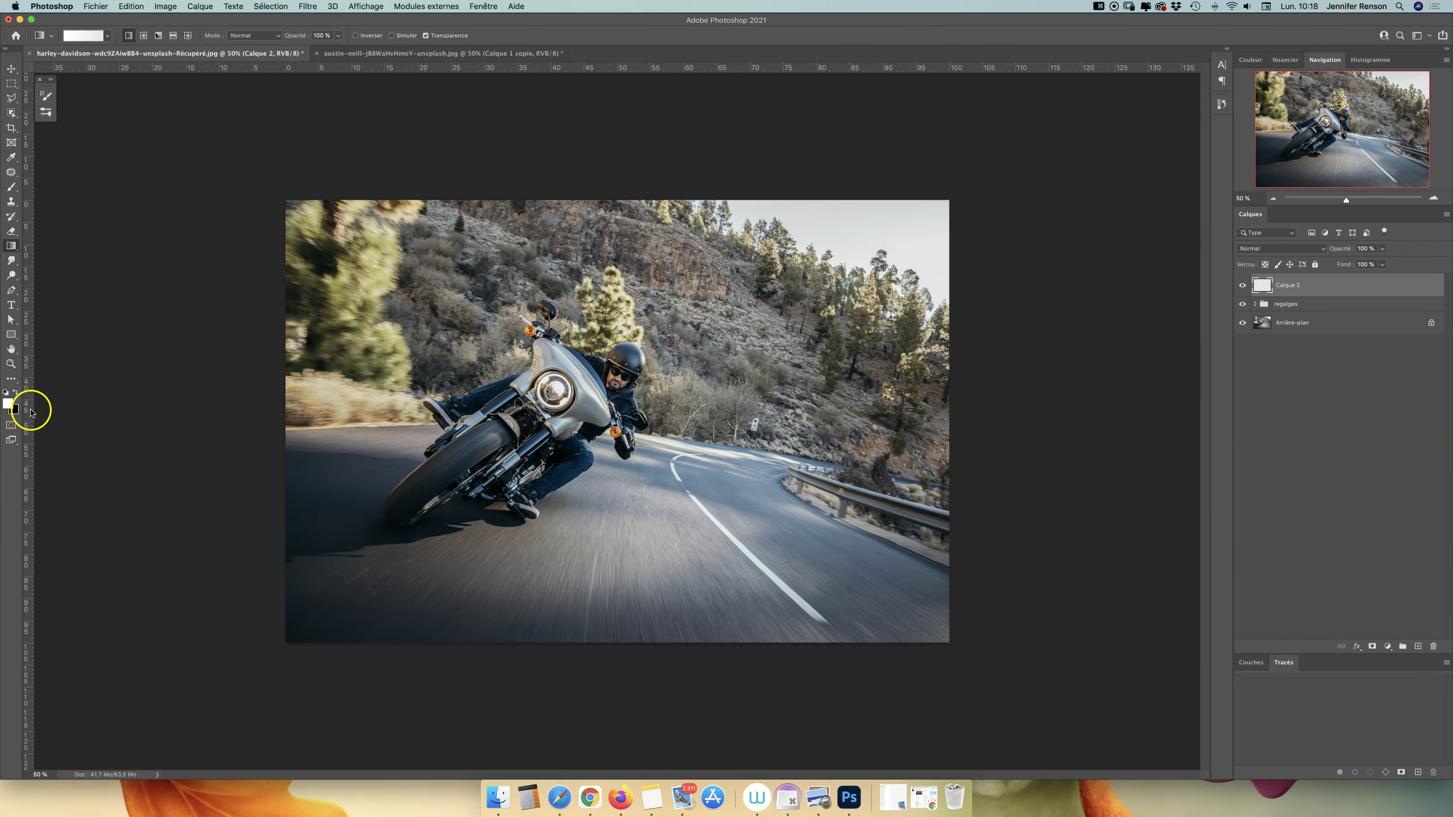
key(super+BackSpace)
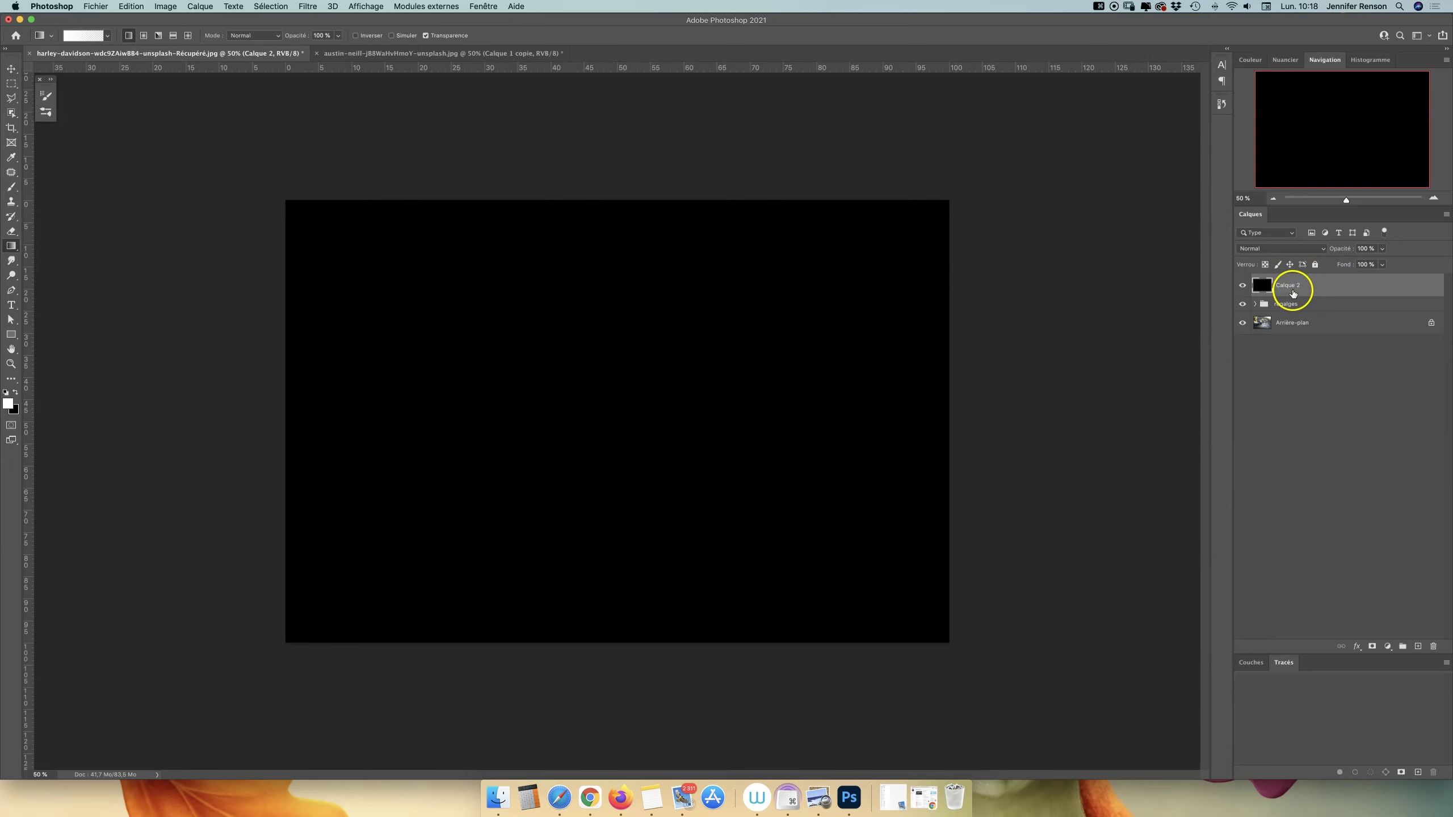
Convert the black Calque 2 layer to a smart object with Convertir en objet dynamique.
right_click(1313, 287)
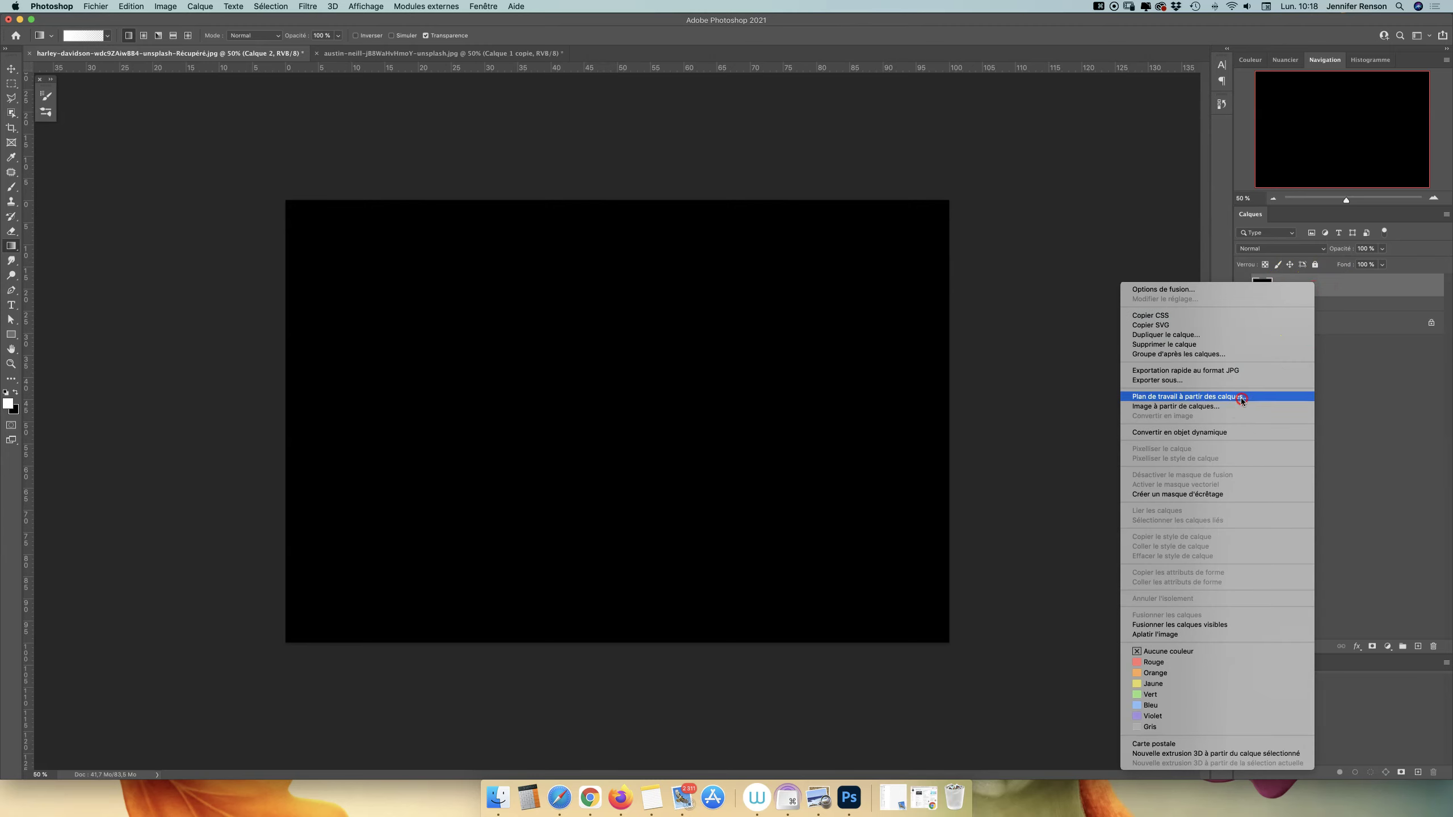
click(1226, 433)
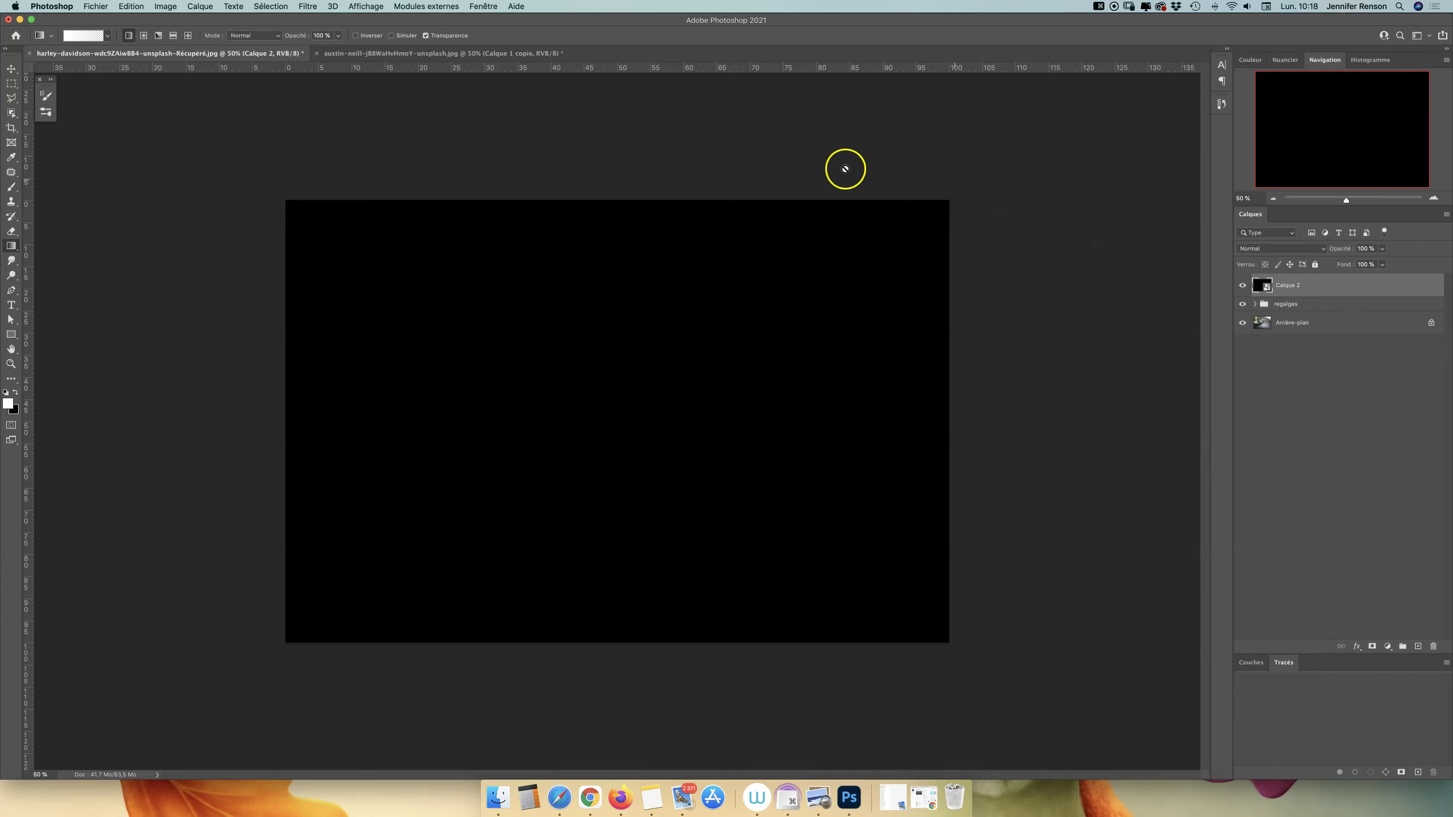
Apply a centred Halo lens flare with the 105 mm lens, brightness lowered from 137 to 92.
click(309, 8)
mouse_move(329, 223)
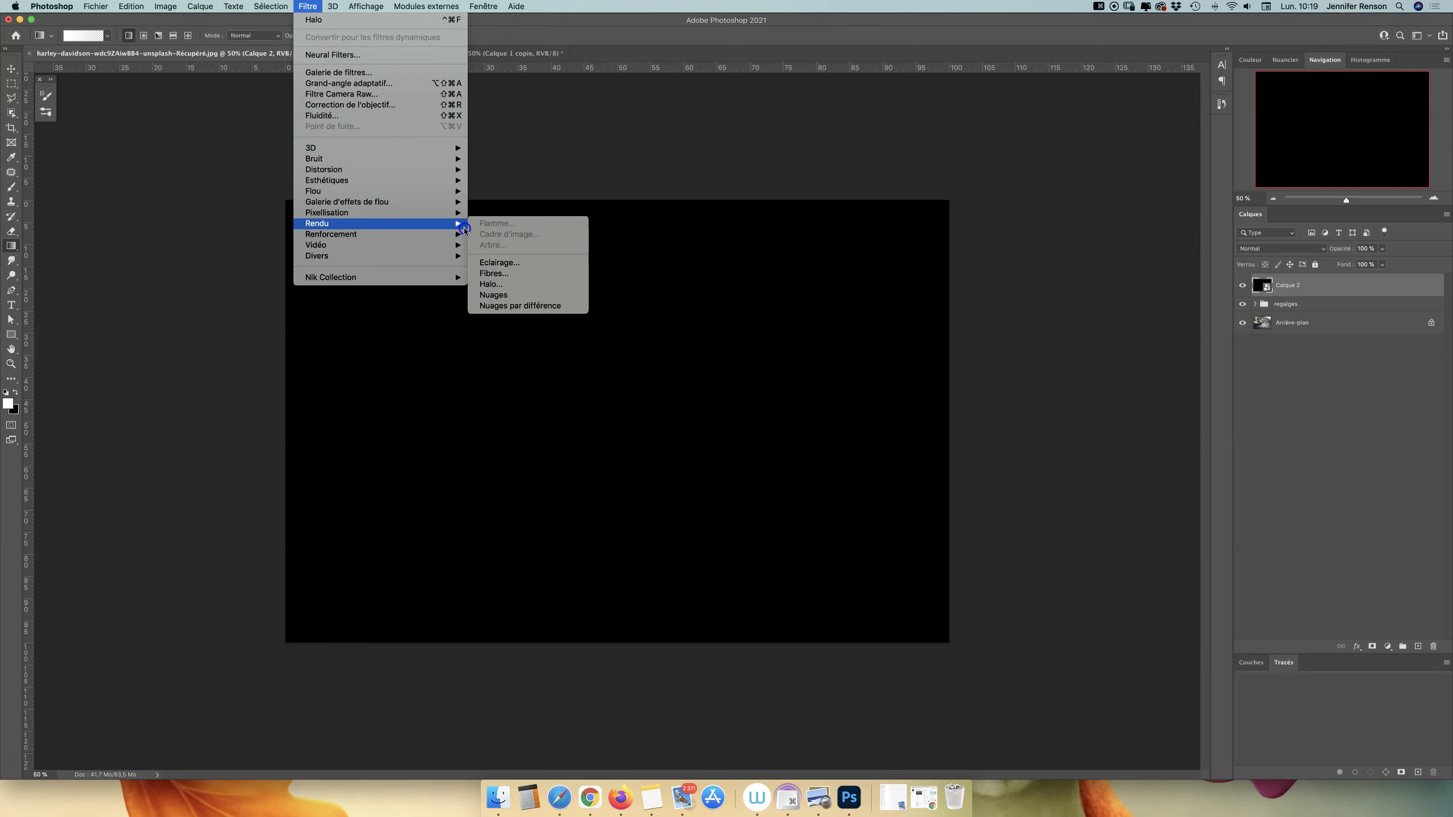
click(491, 284)
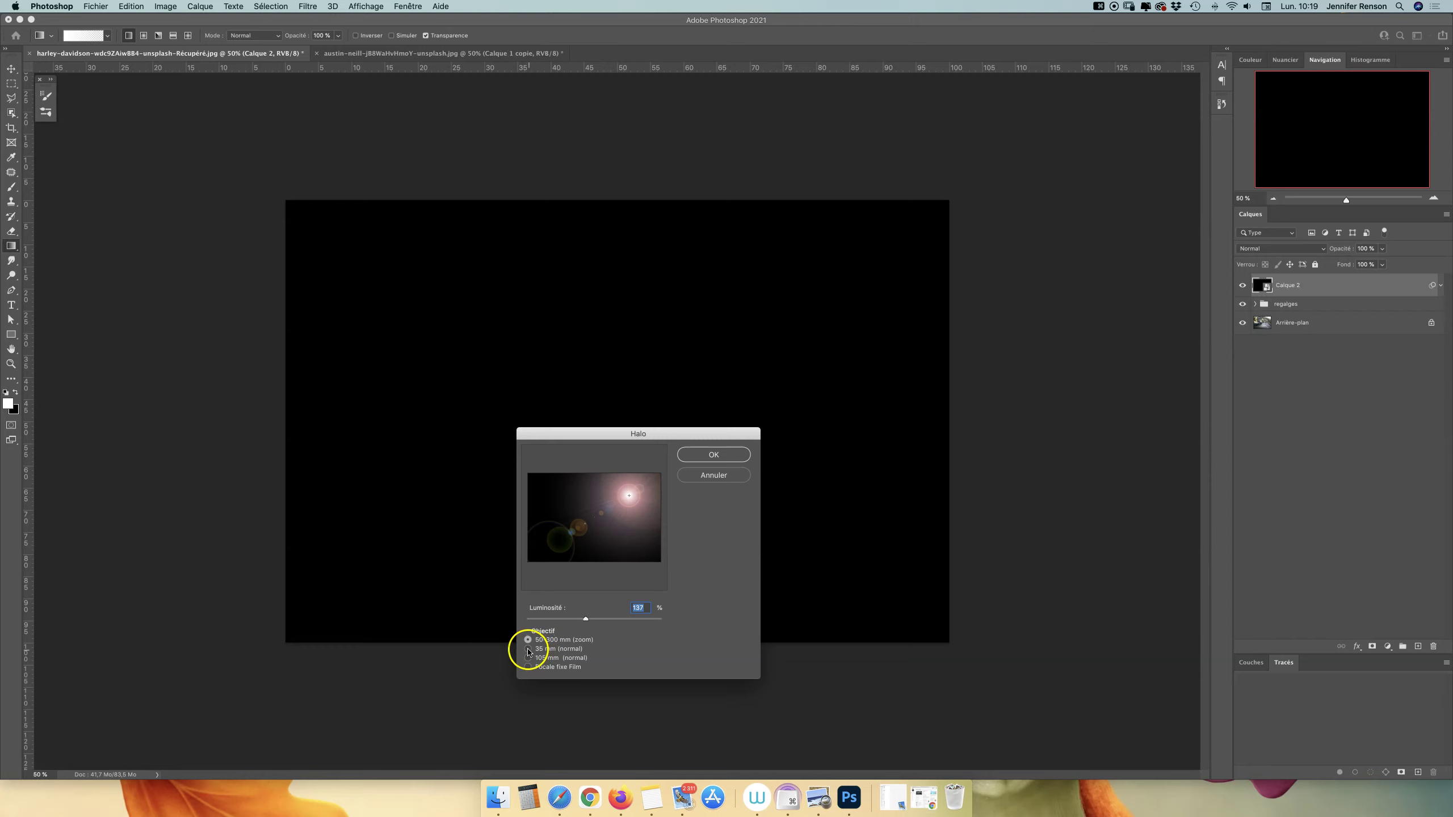
click(527, 649)
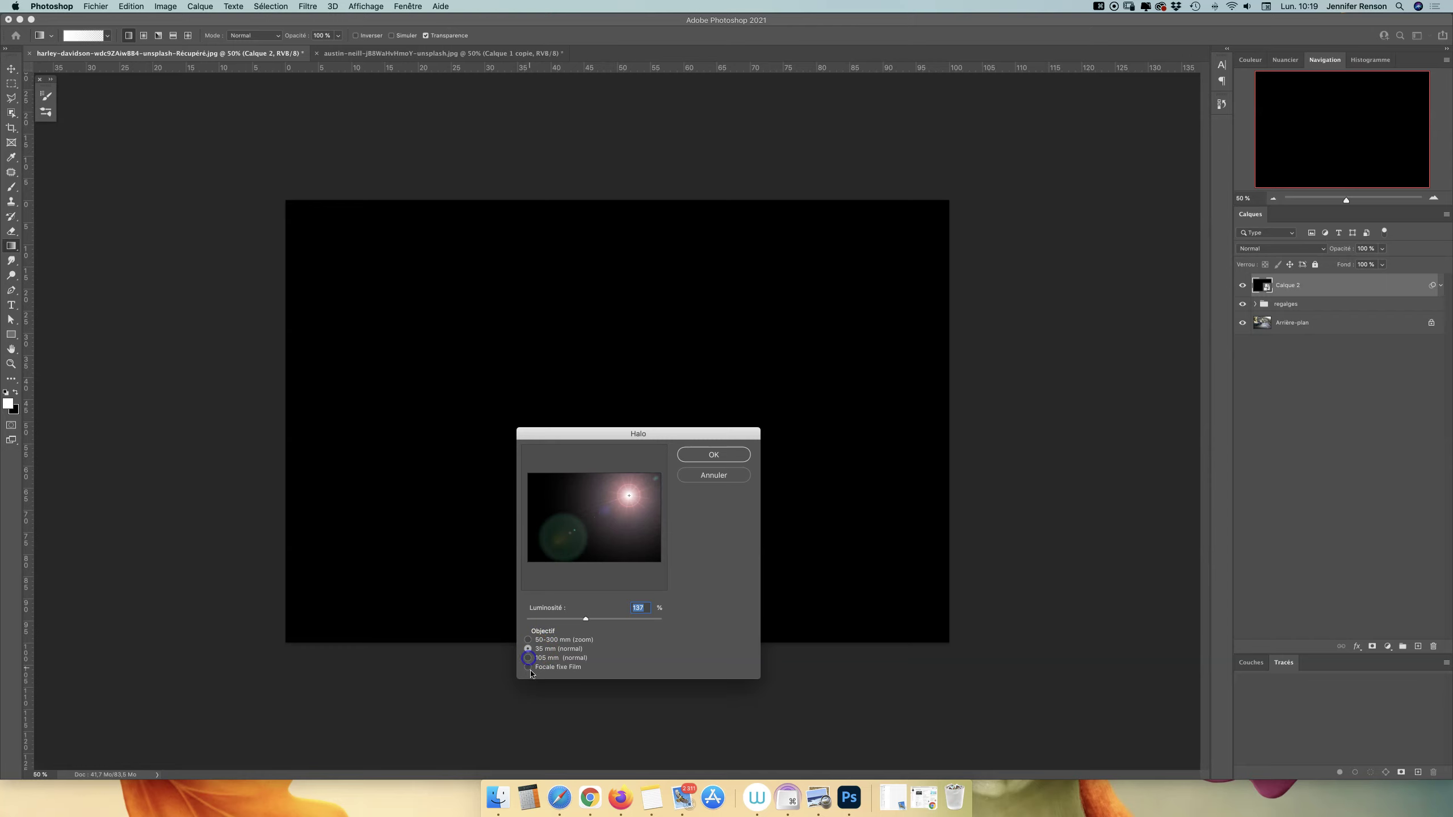
click(528, 658)
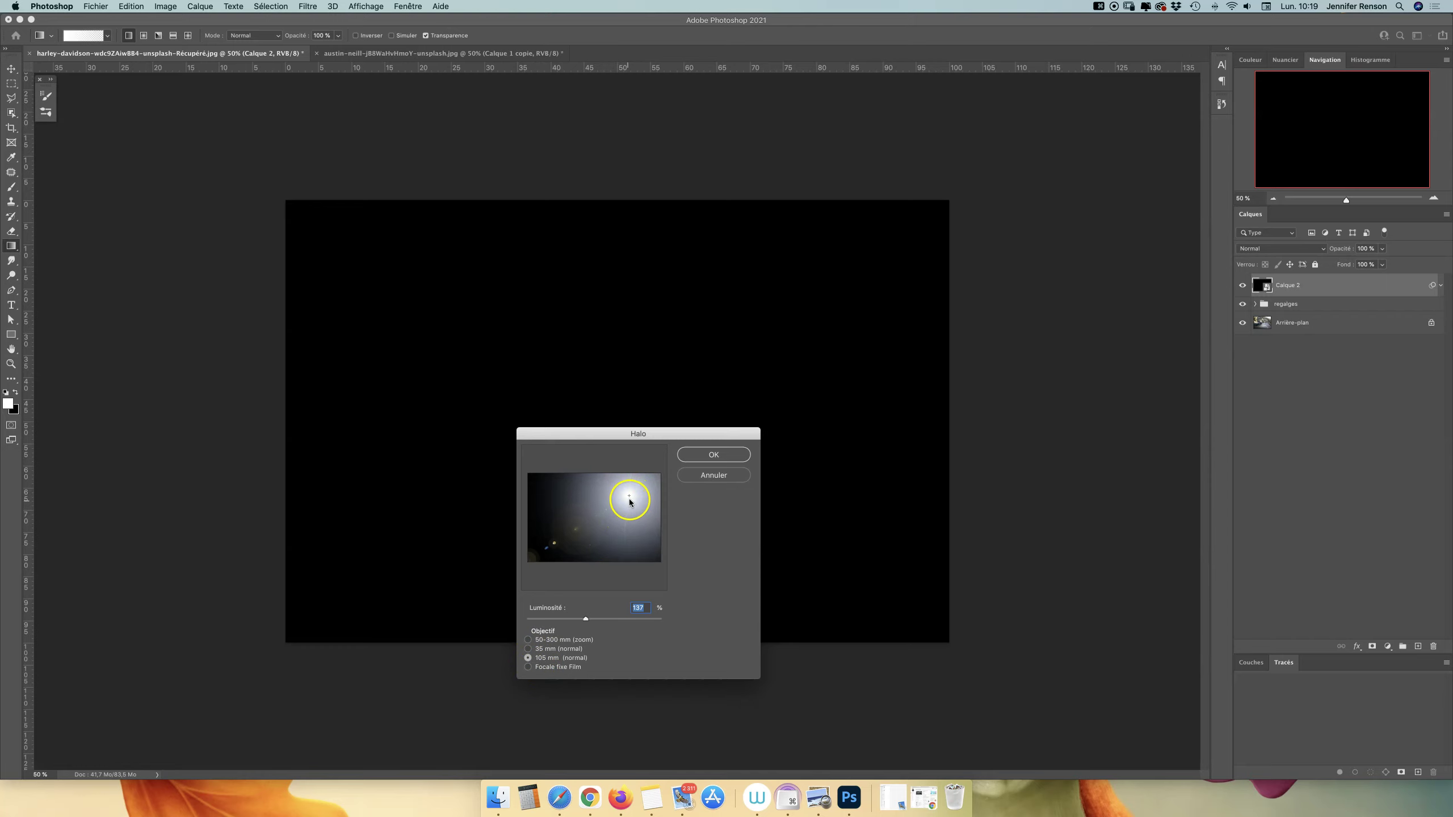
drag(627, 498, 594, 521)
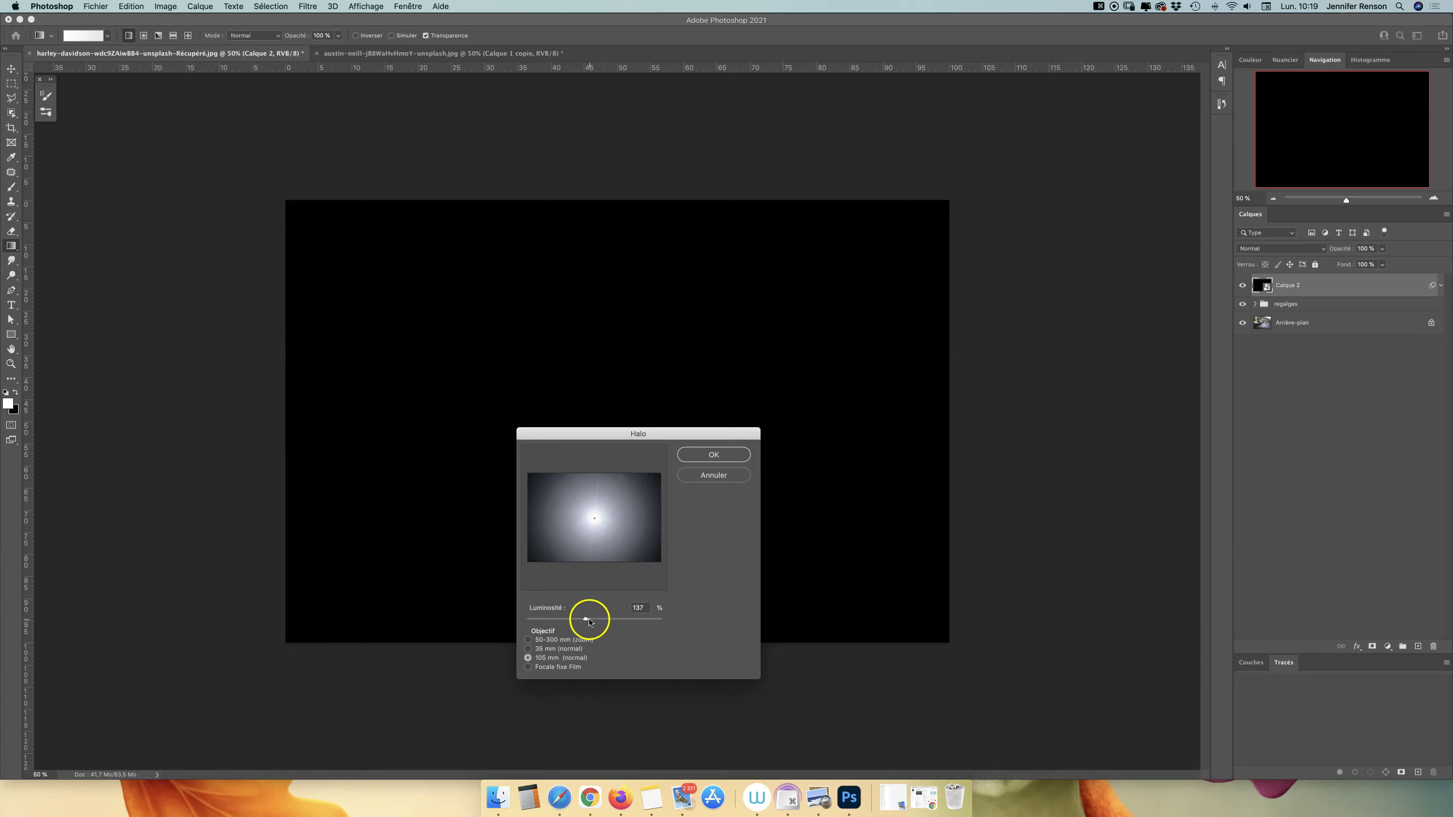
drag(586, 620, 567, 621)
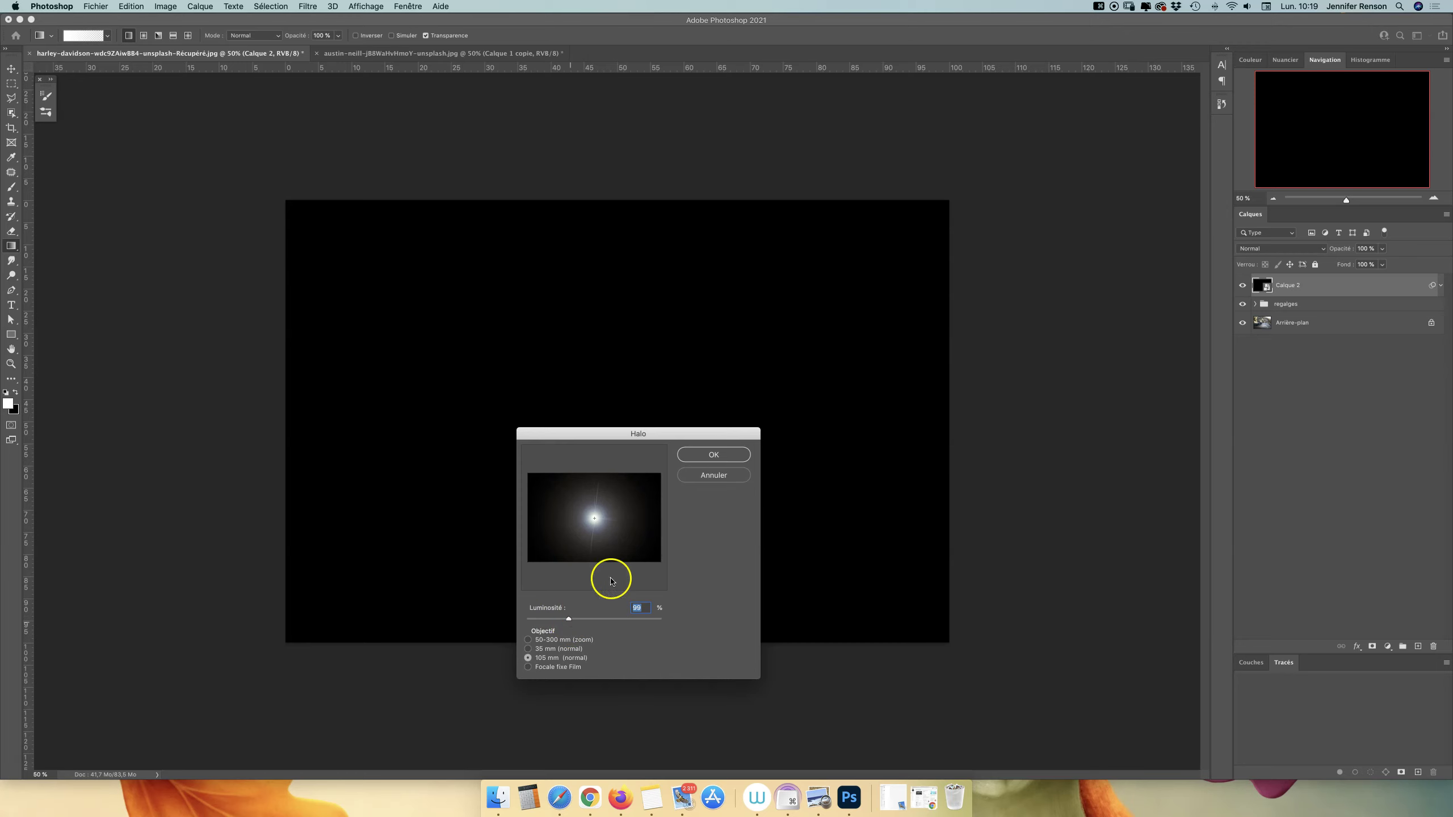
click(715, 455)
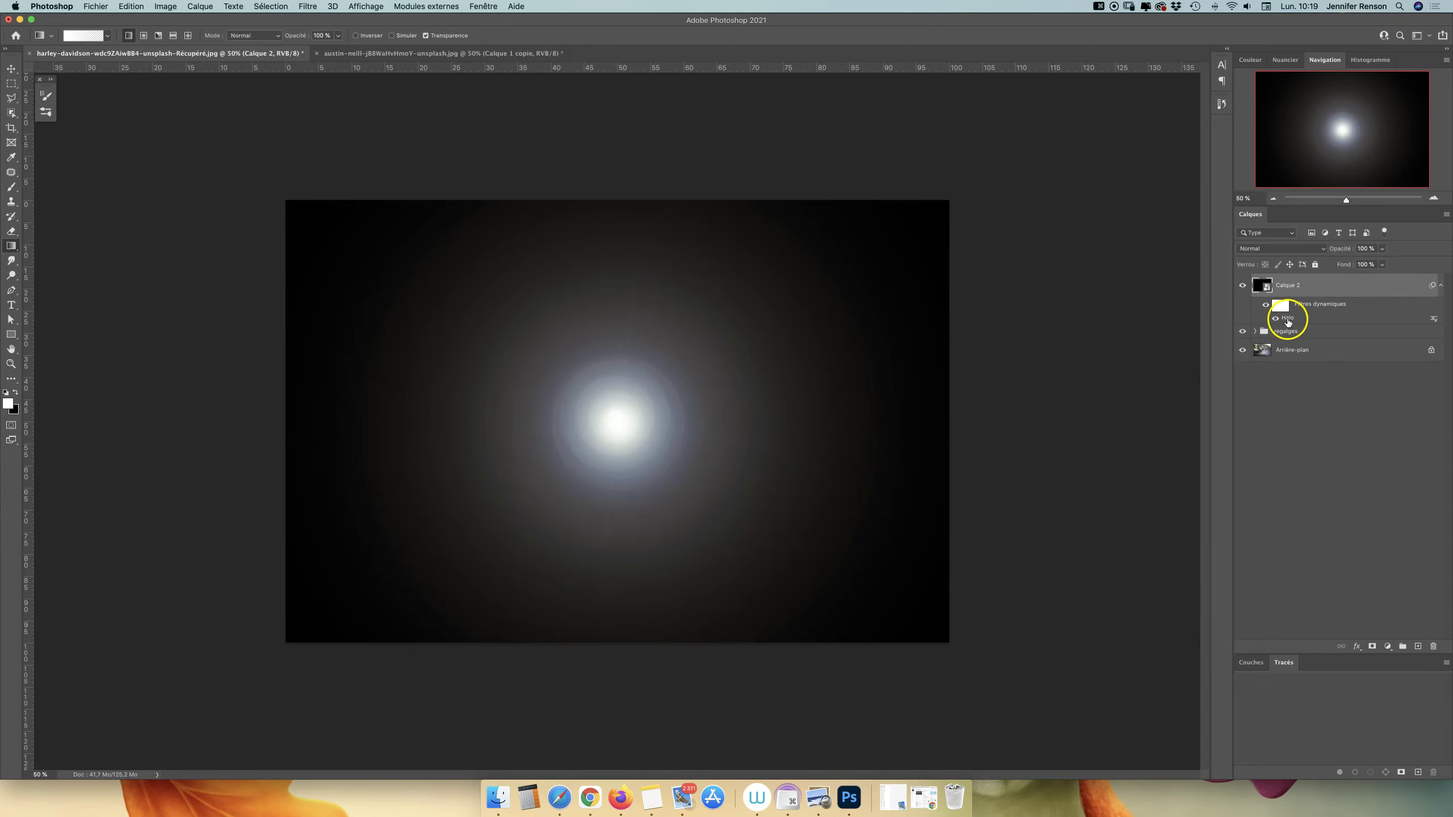
Re-centre the Halo flare and set Calque 2's blend mode to Superposition.
double_click(1288, 322)
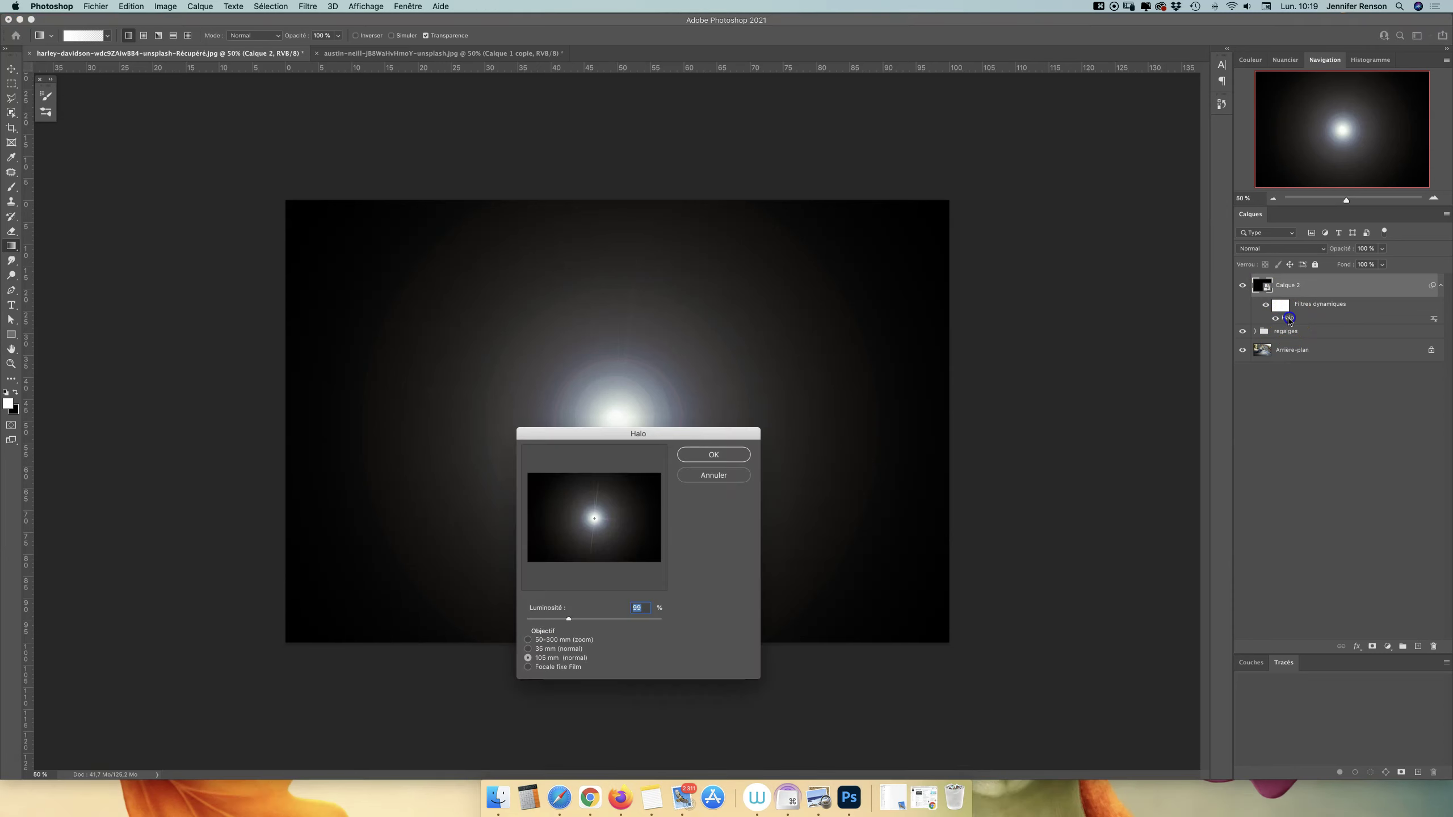
click(596, 521)
click(727, 457)
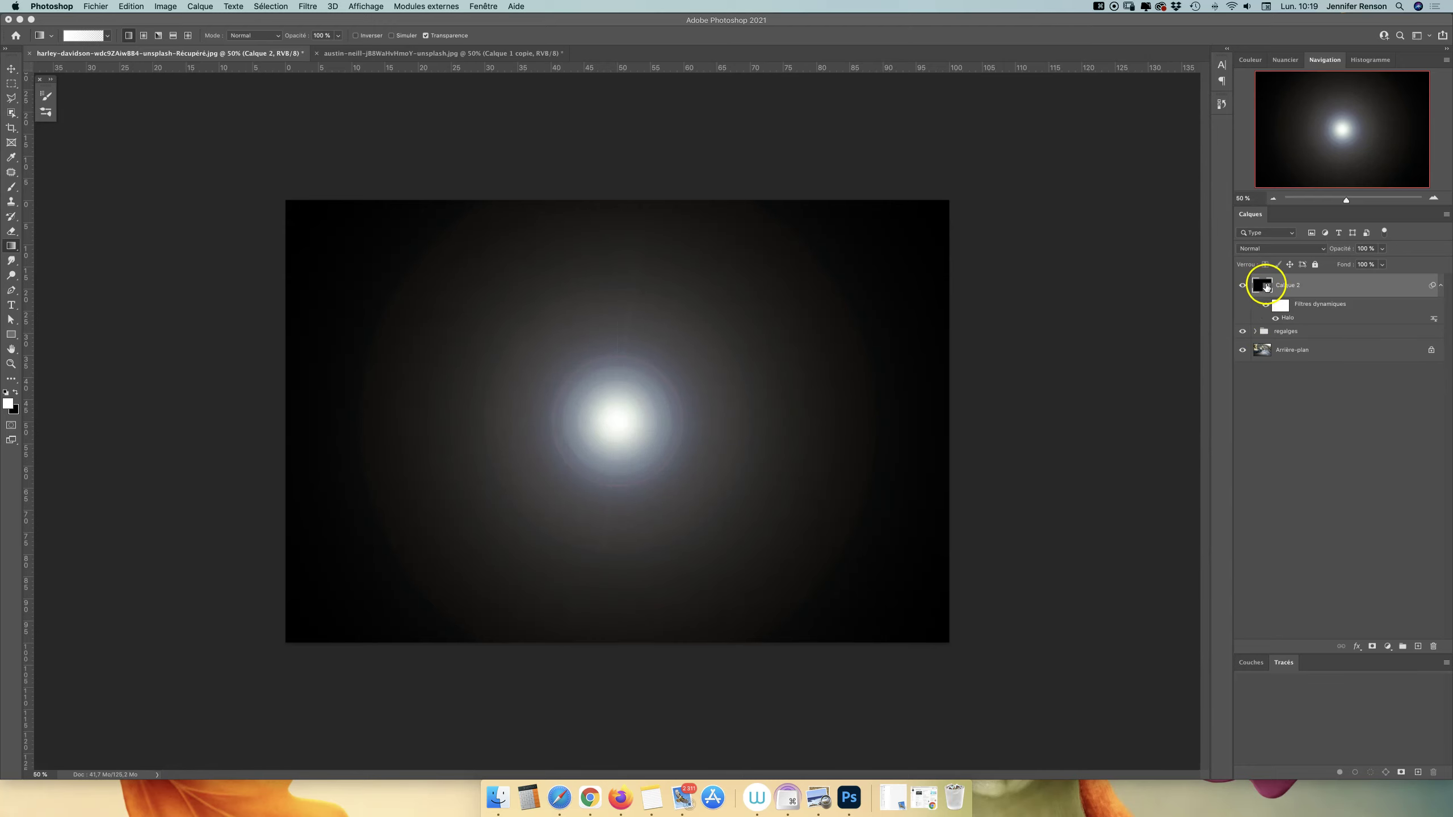
click(1273, 249)
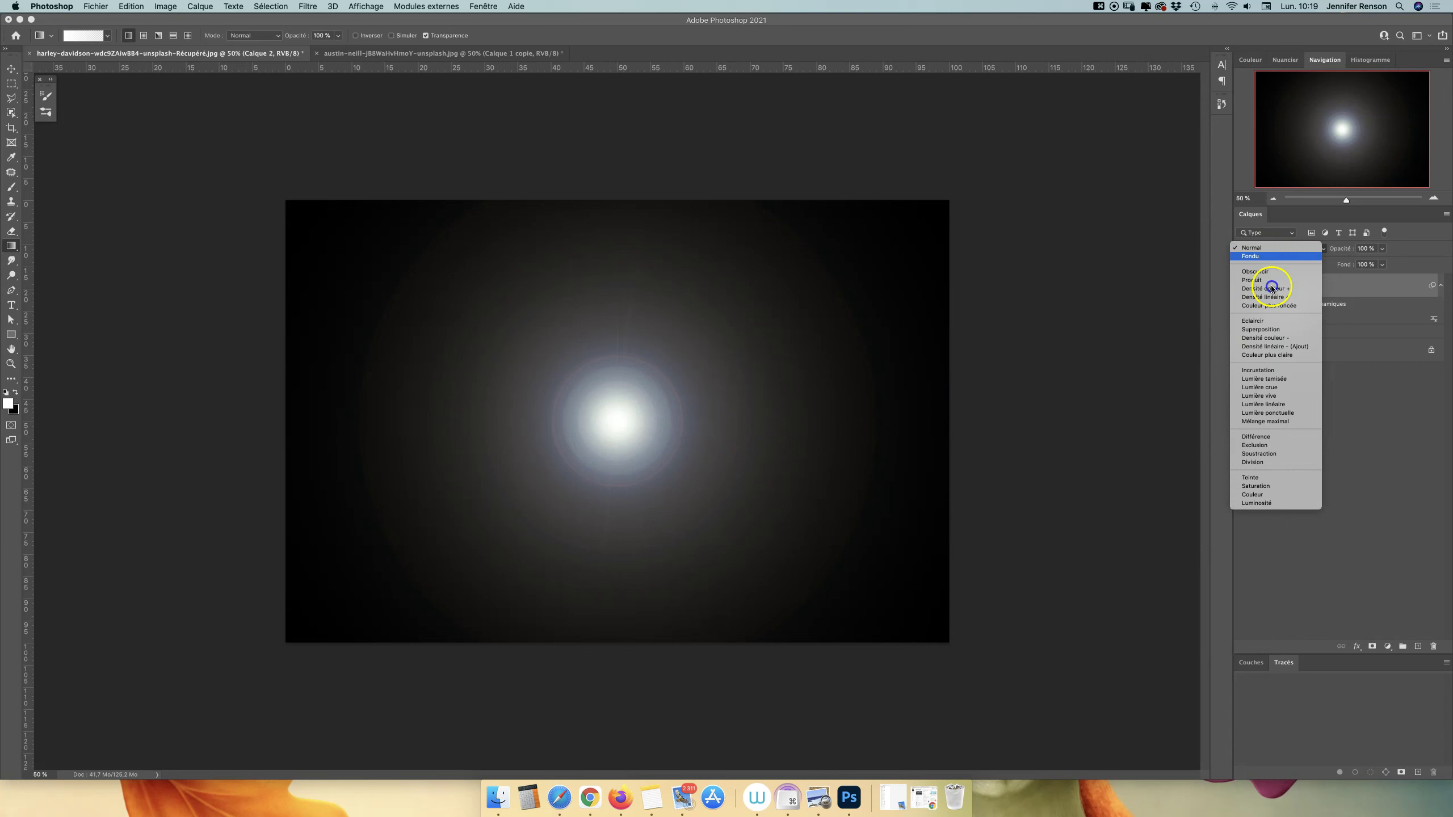
click(1260, 330)
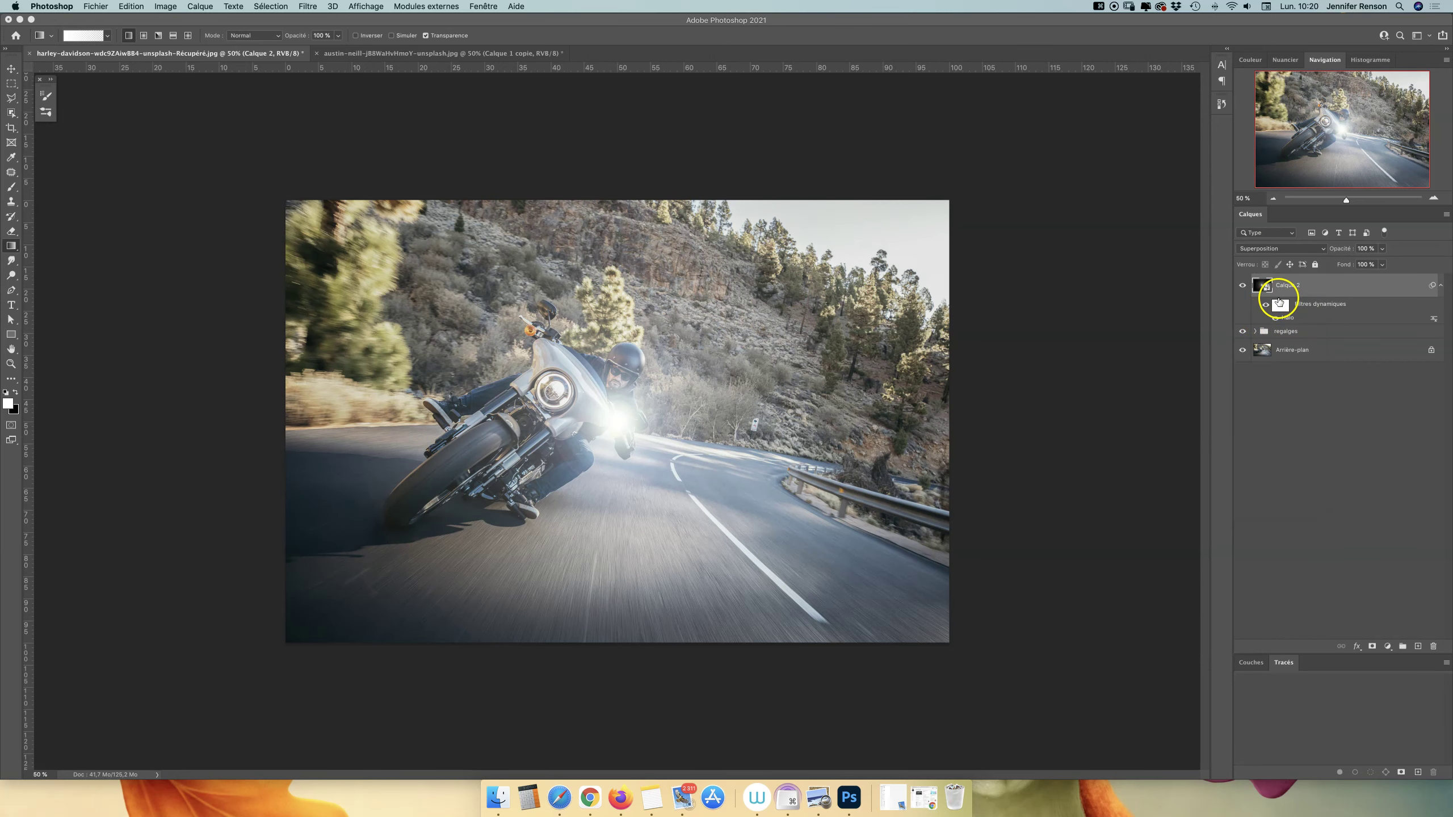
Dim the flare to 89 brightness, move the glow onto the headlight, and add a layer mask.
key(v)
drag(614, 430, 556, 399)
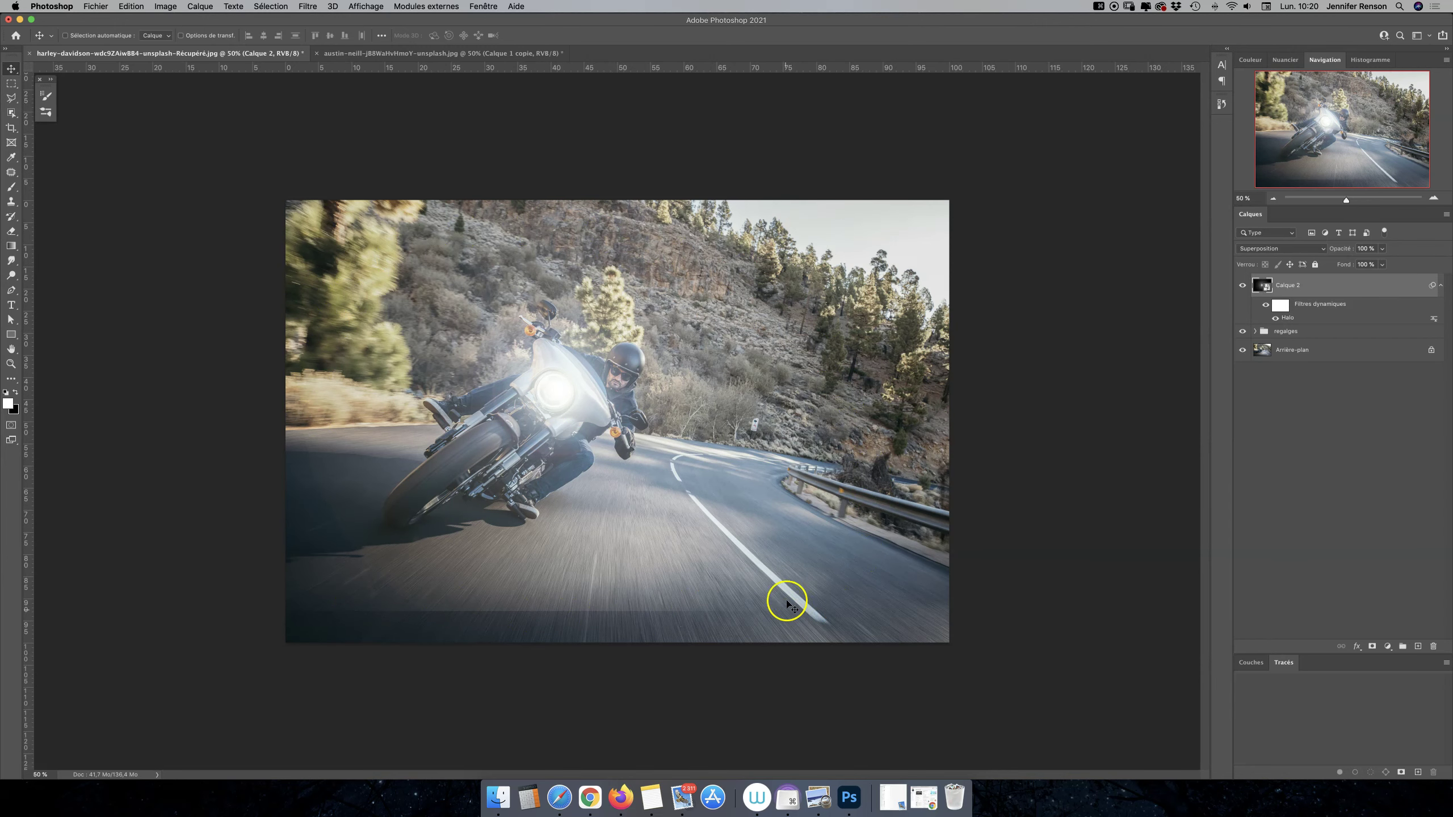
double_click(1288, 318)
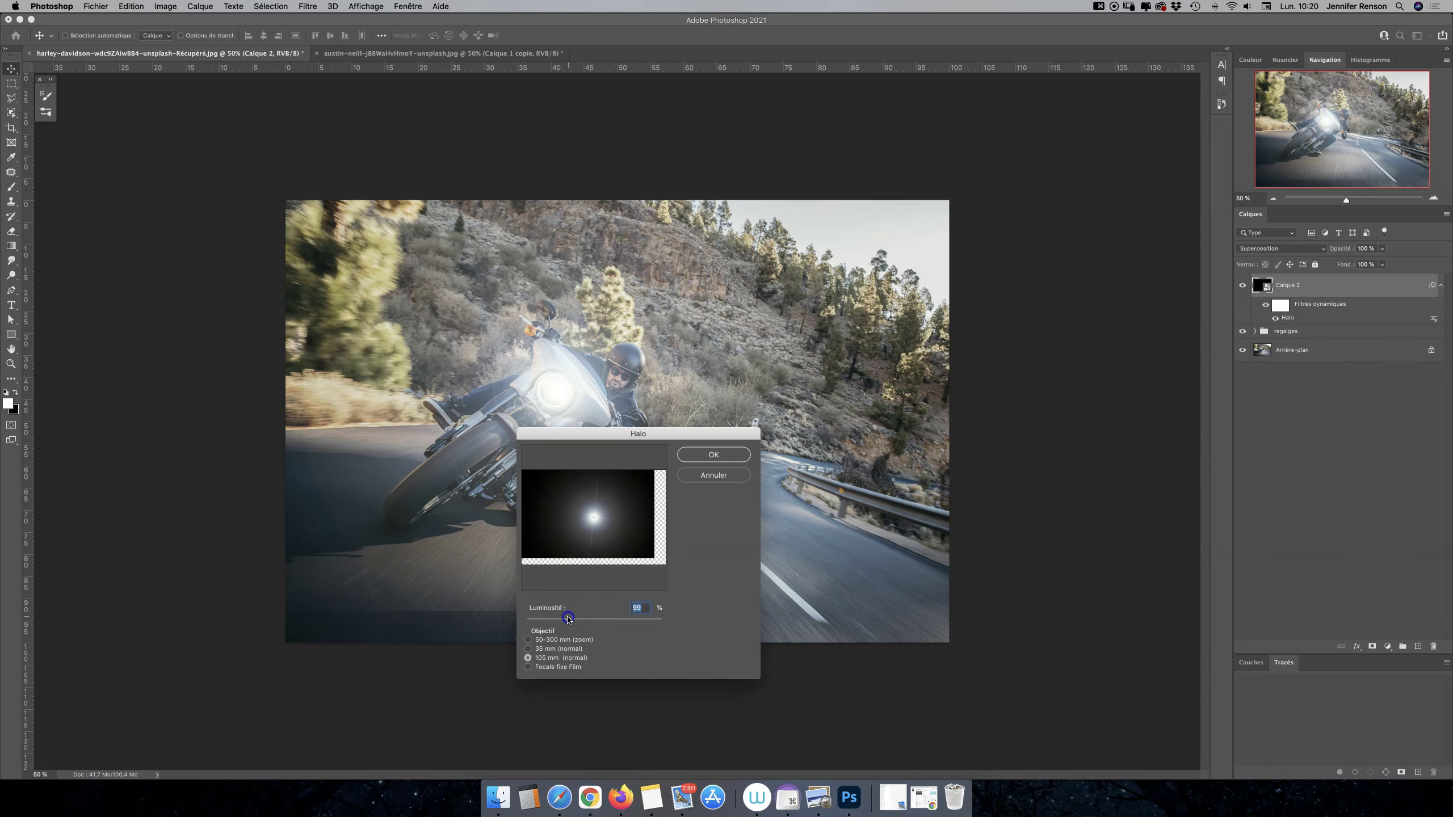
drag(568, 618, 563, 618)
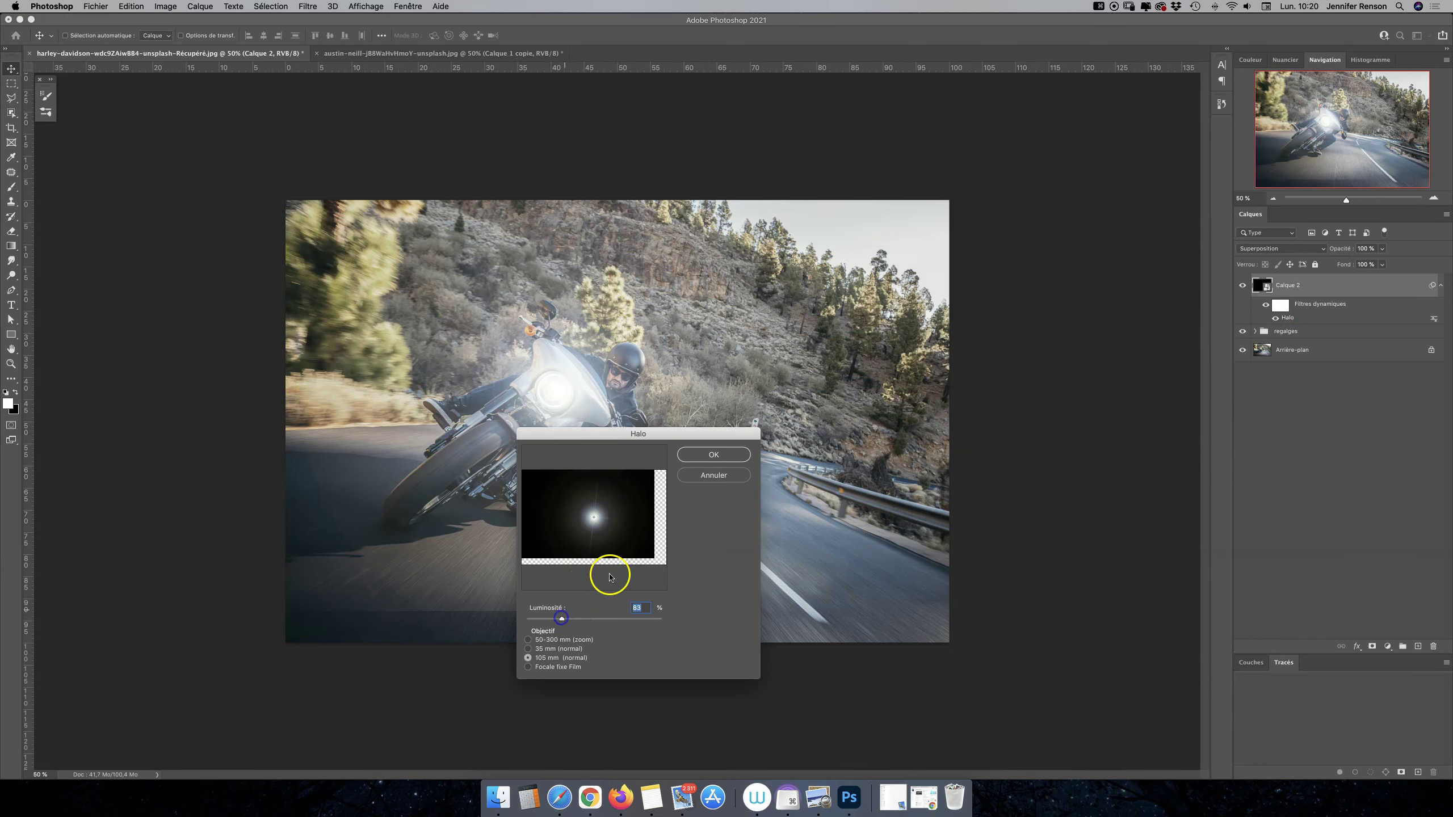
click(713, 454)
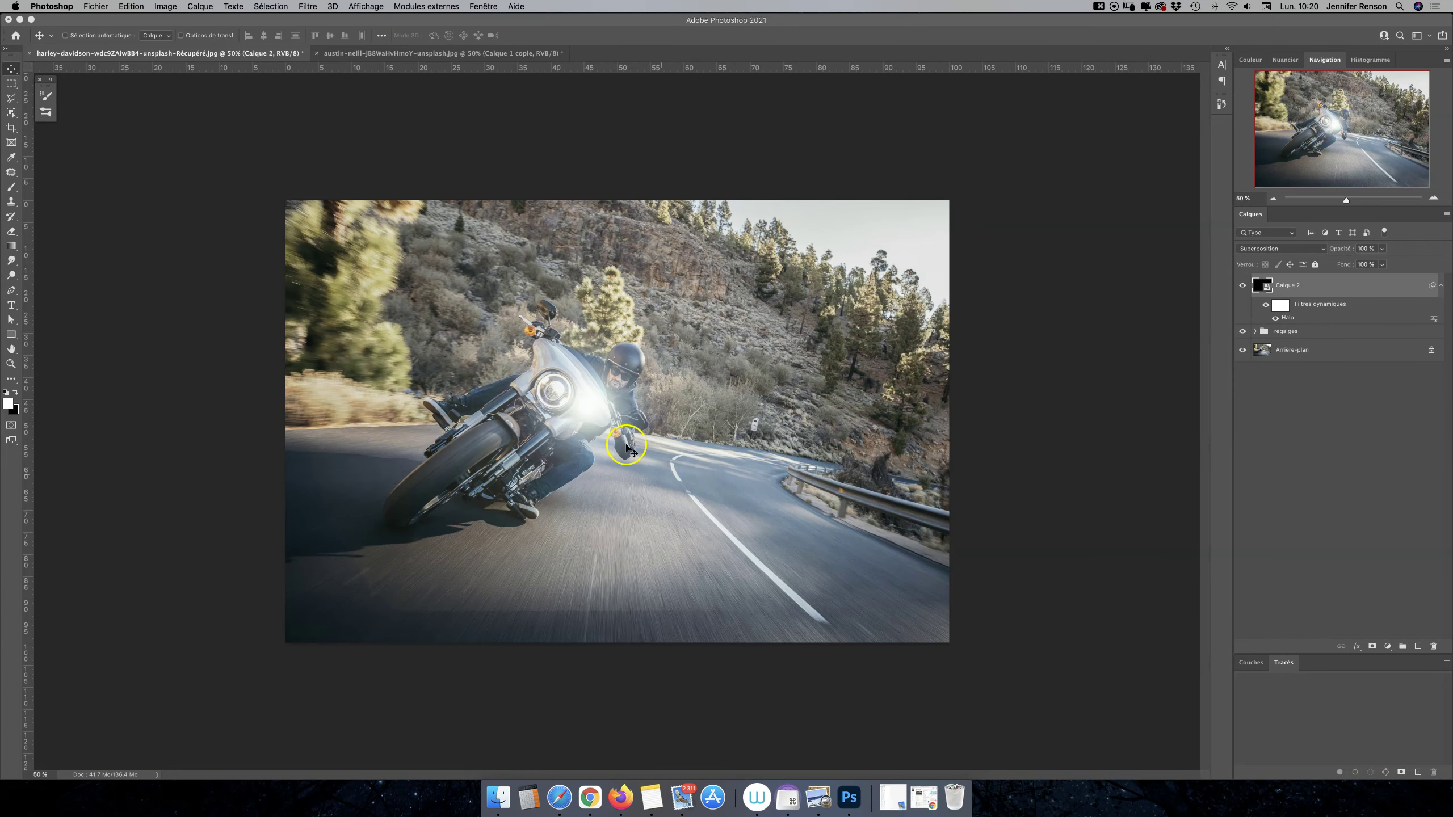
drag(595, 407, 557, 390)
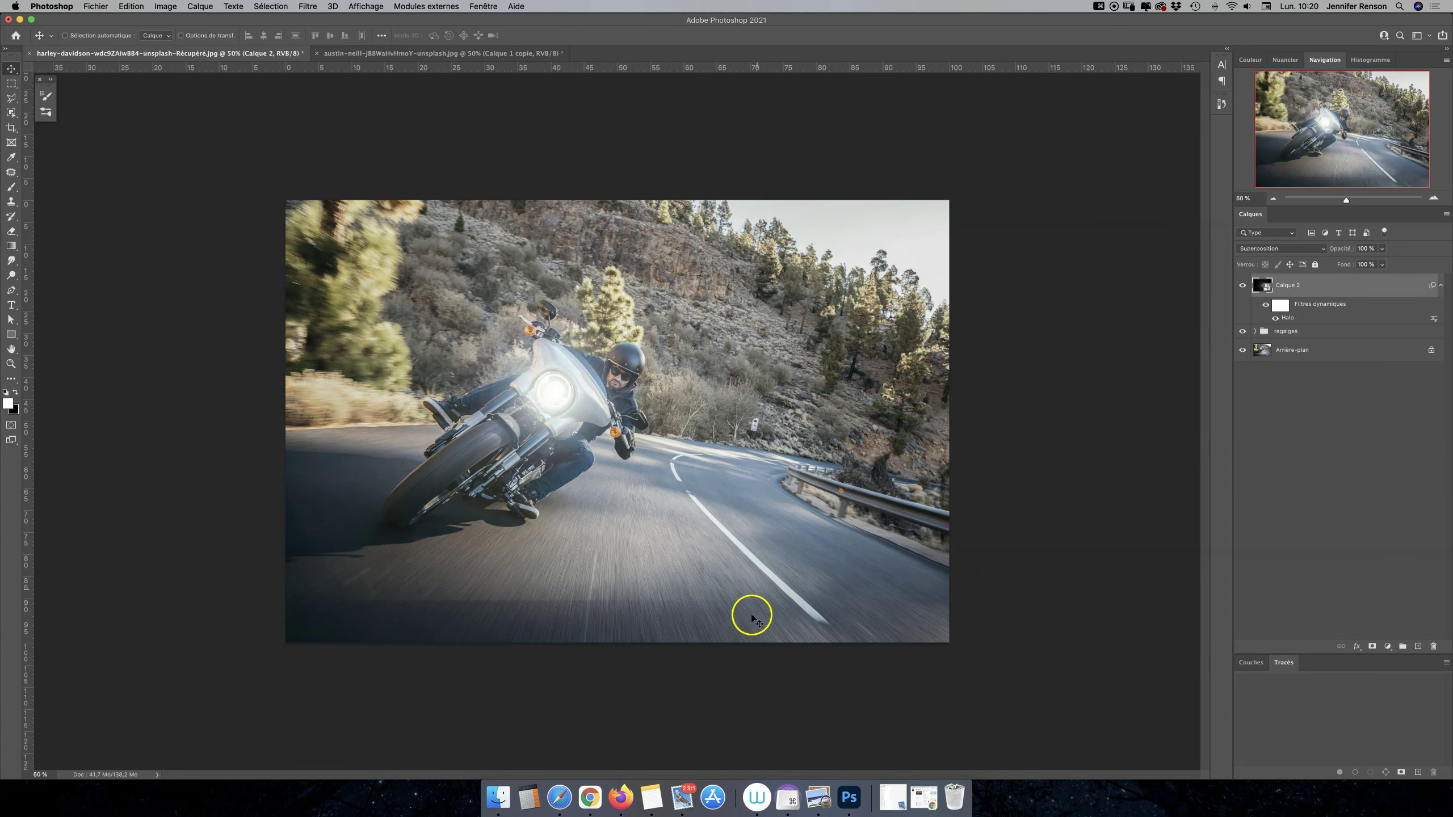
click(1373, 646)
Paint black with a large soft round brush on the mask to hide the glow over the engine and lower road.
key(b)
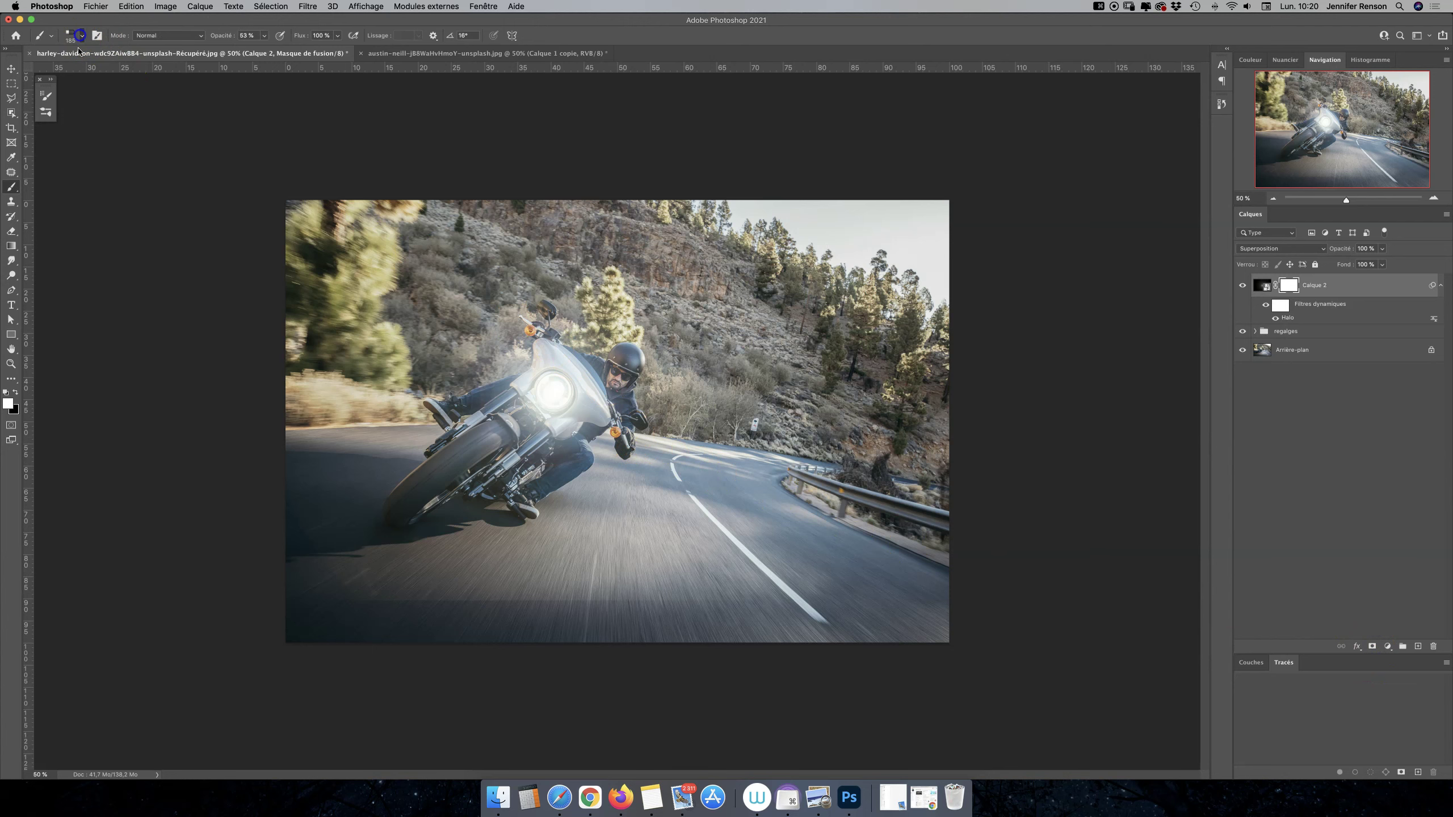
click(81, 36)
click(52, 178)
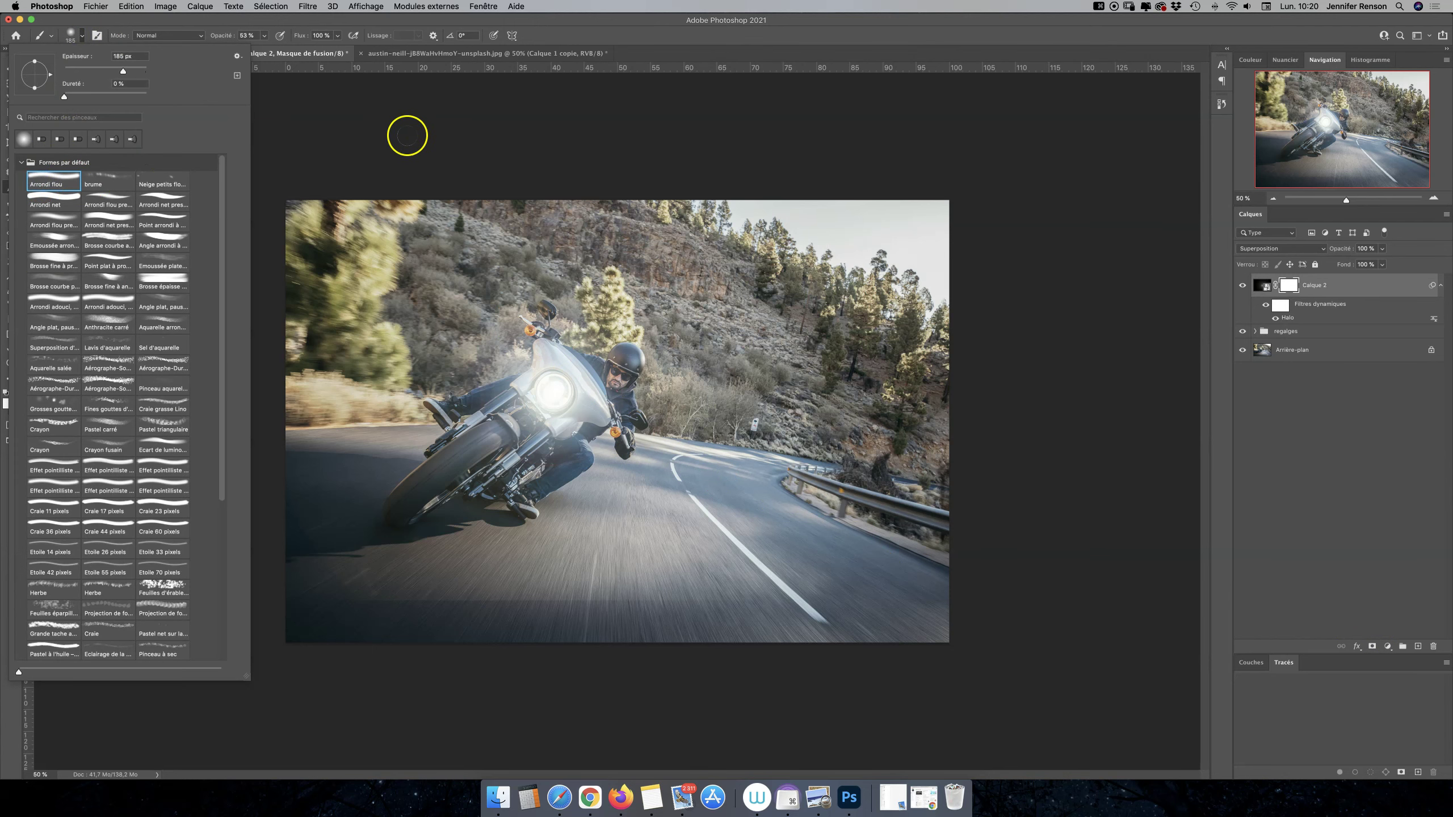
click(275, 22)
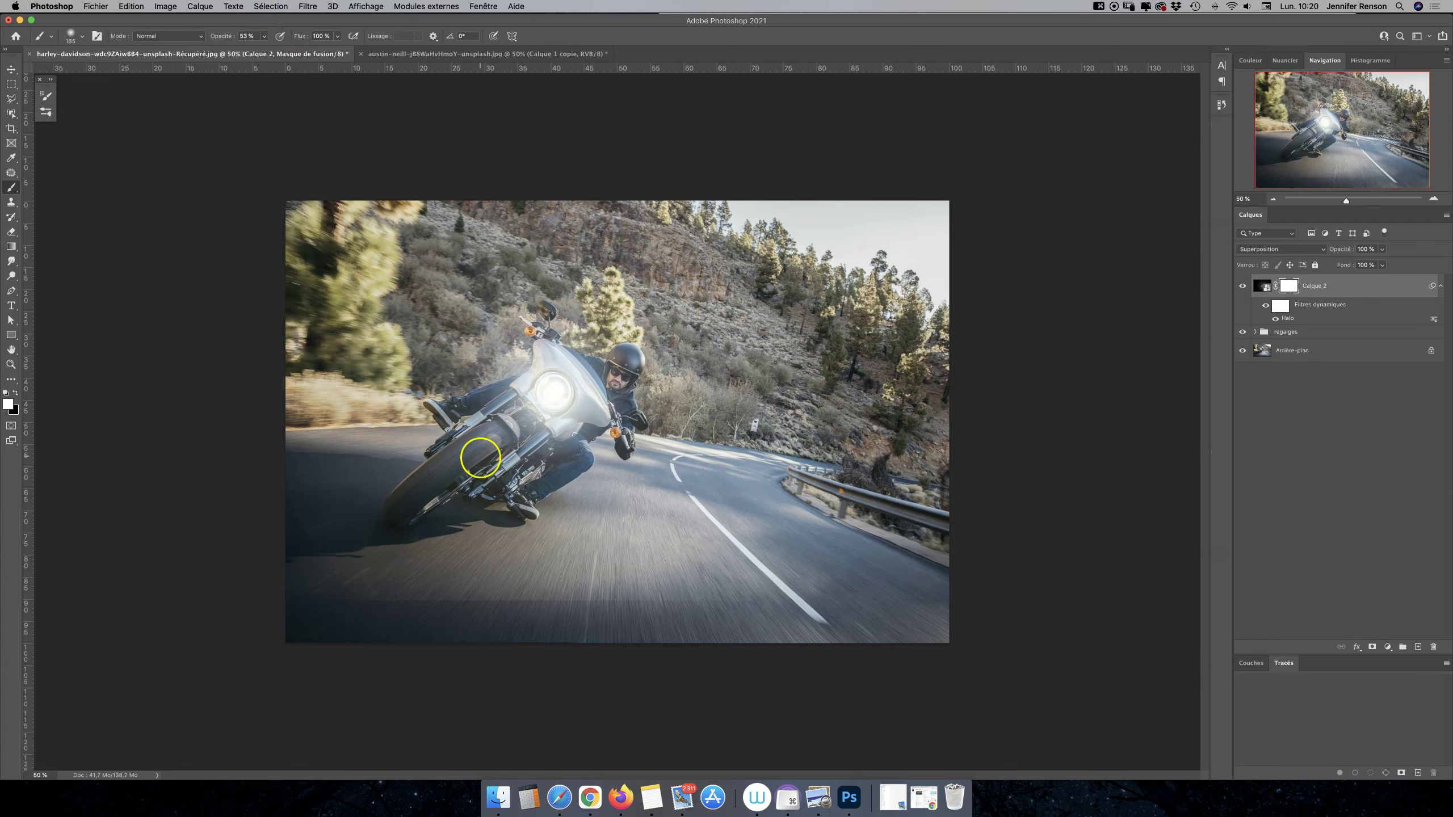
click(15, 393)
drag(527, 462, 555, 476)
drag(655, 488, 791, 601)
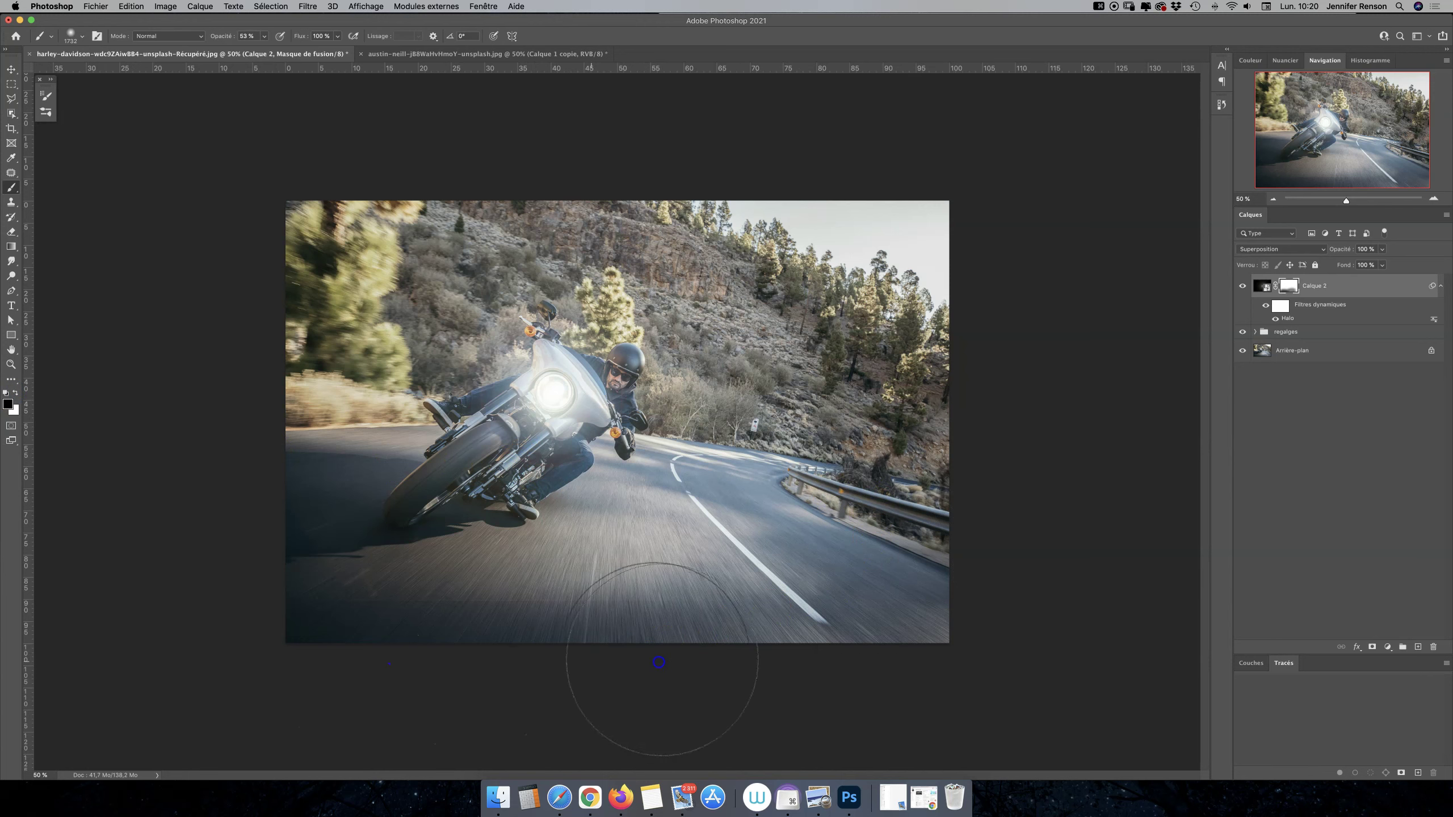
drag(552, 669, 822, 470)
drag(765, 638, 704, 655)
Set the glow layer Calque 2's opacity to 87%.
click(1265, 287)
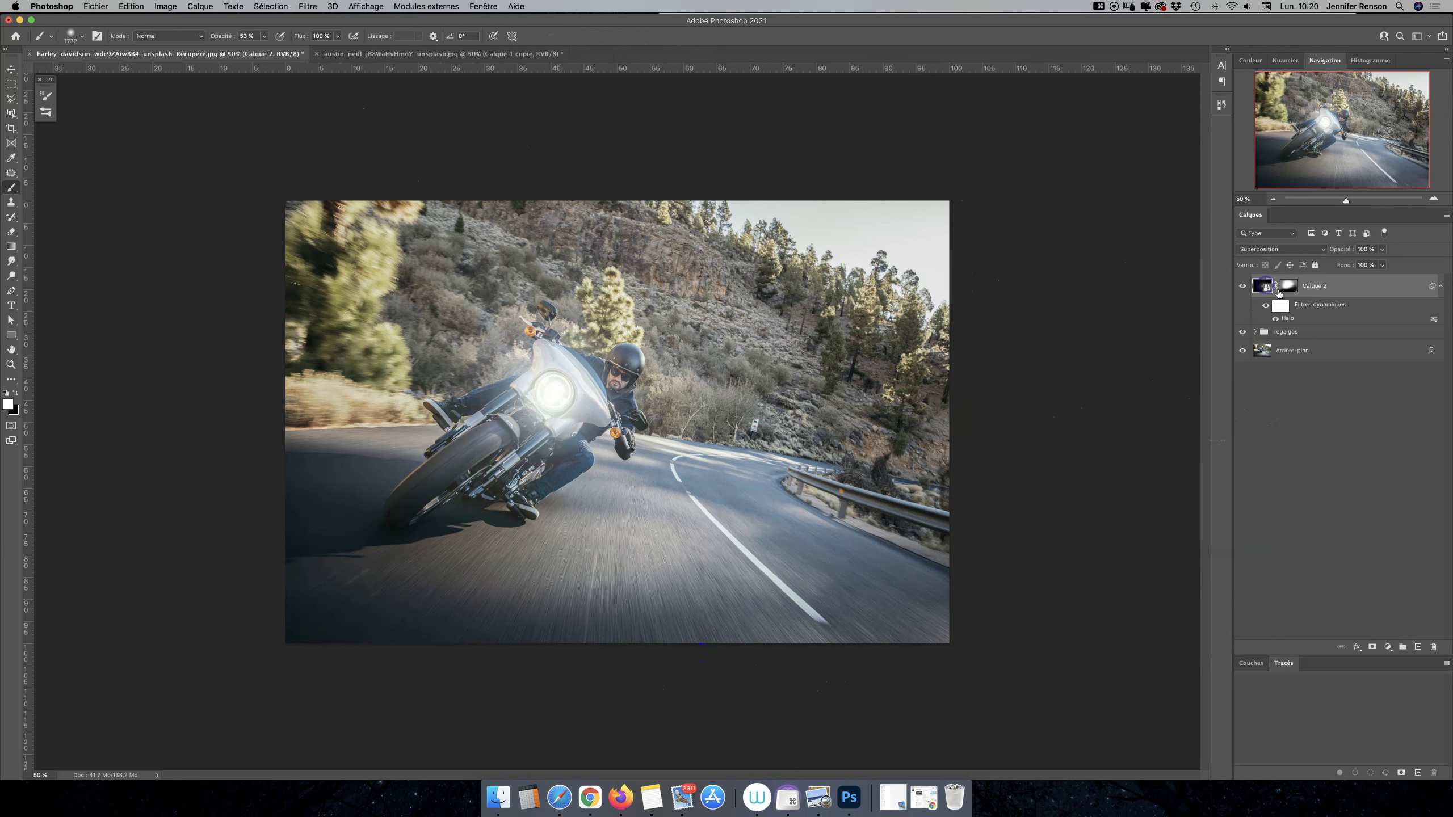
click(1382, 265)
drag(1368, 262, 1367, 263)
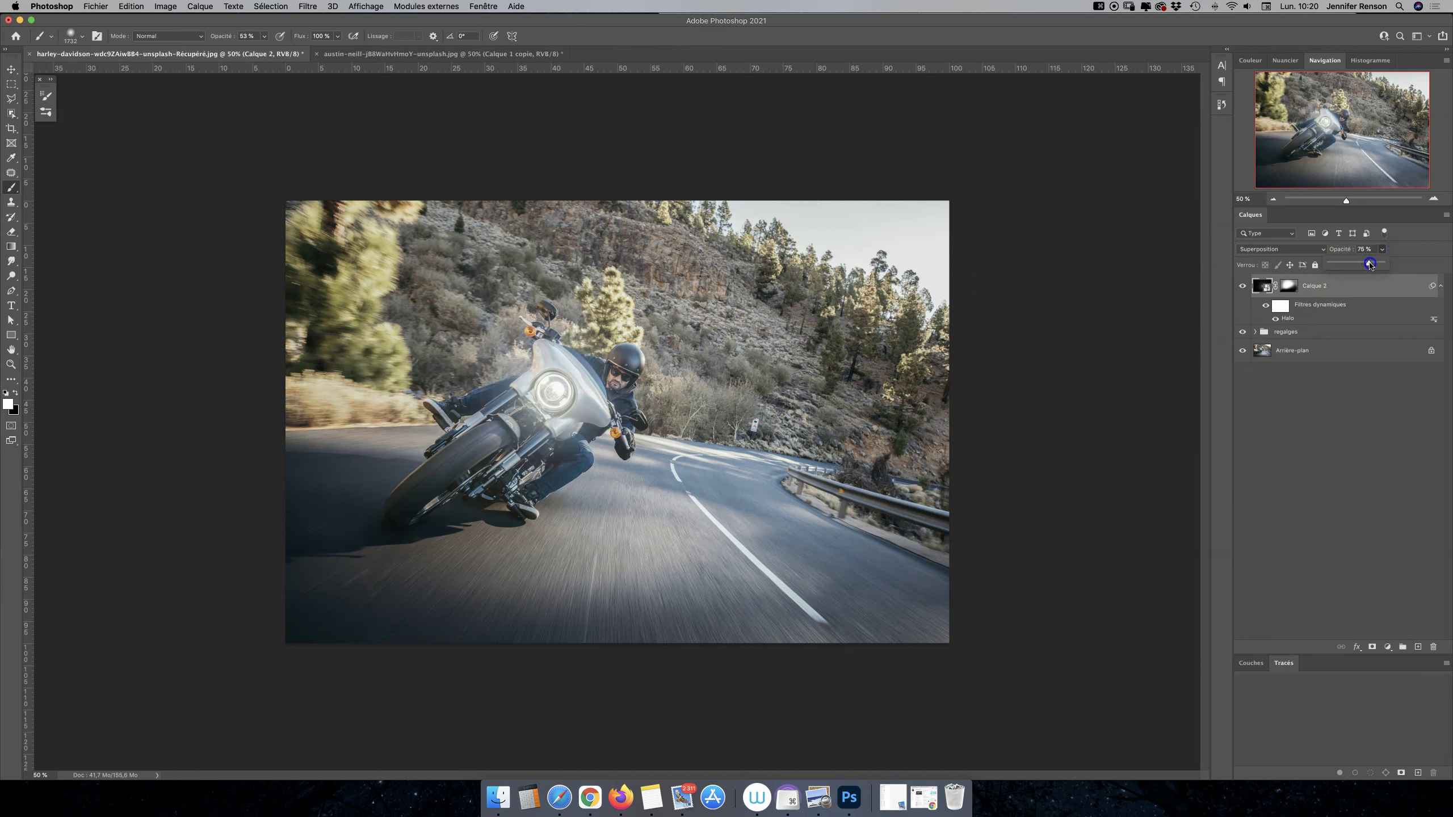
drag(1375, 264, 1376, 262)
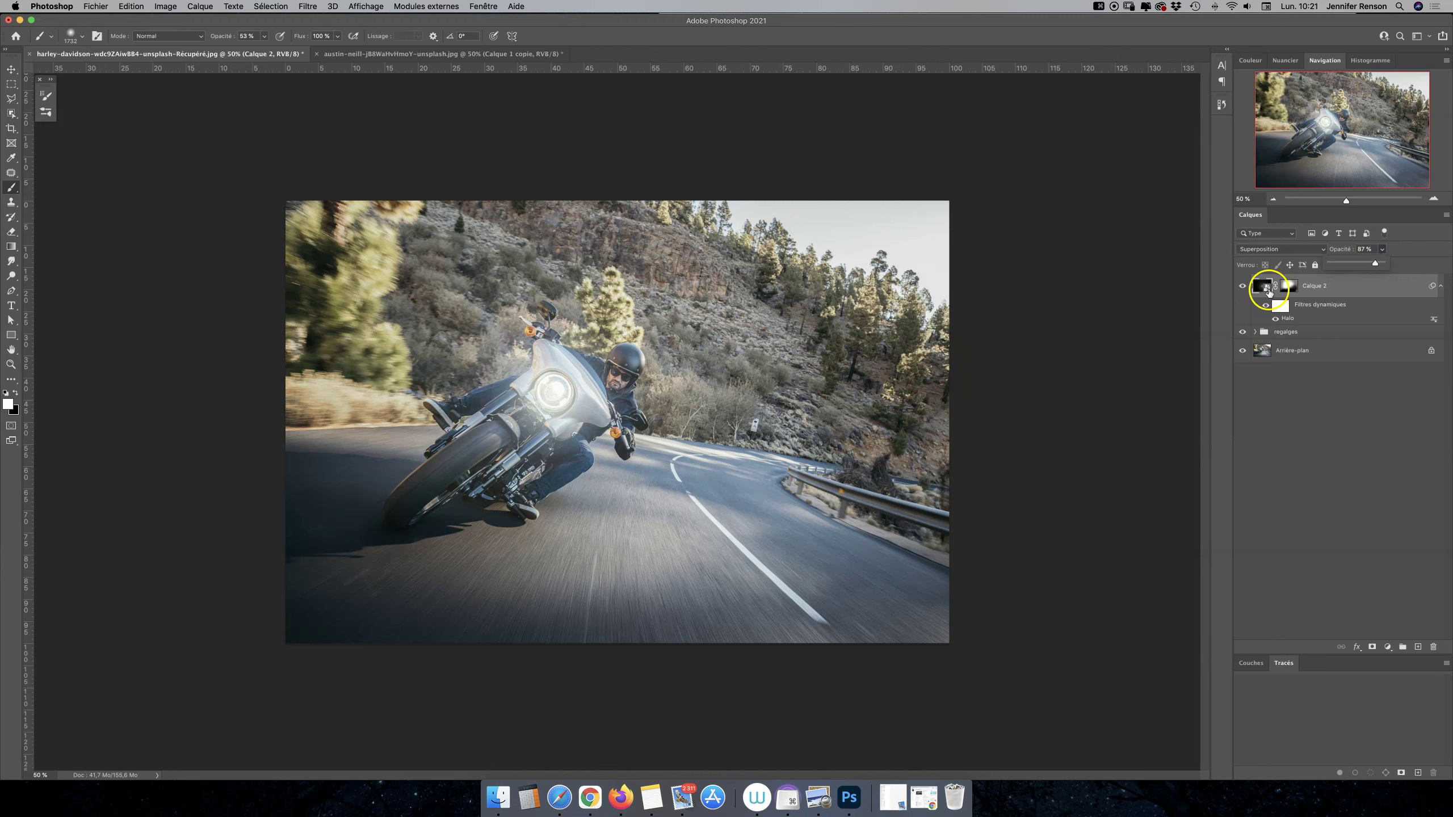
Apply Balance des couleurs to the highlights at -24, +2, +25 to cool the glow.
click(167, 6)
mouse_move(178, 38)
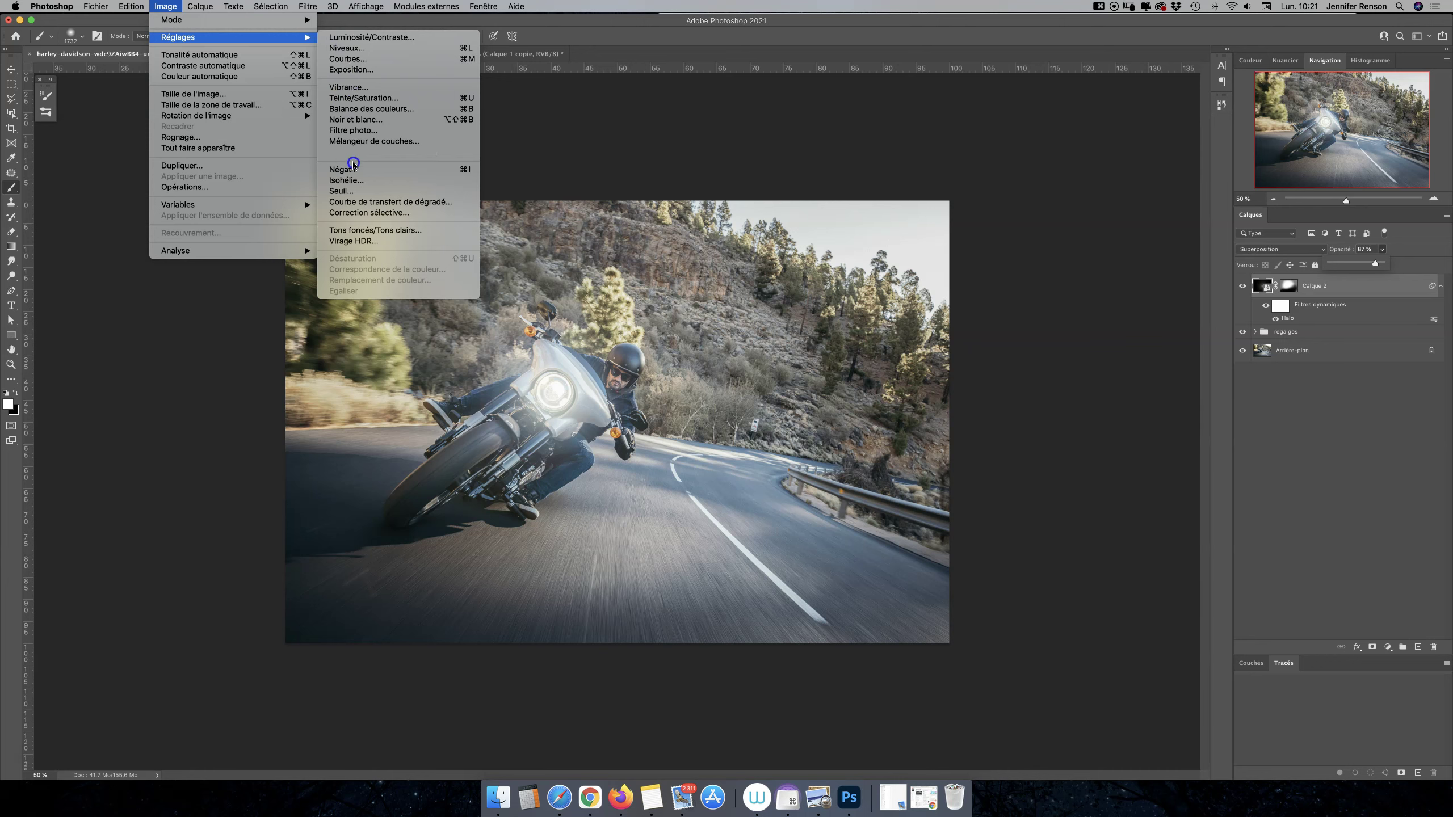
click(377, 110)
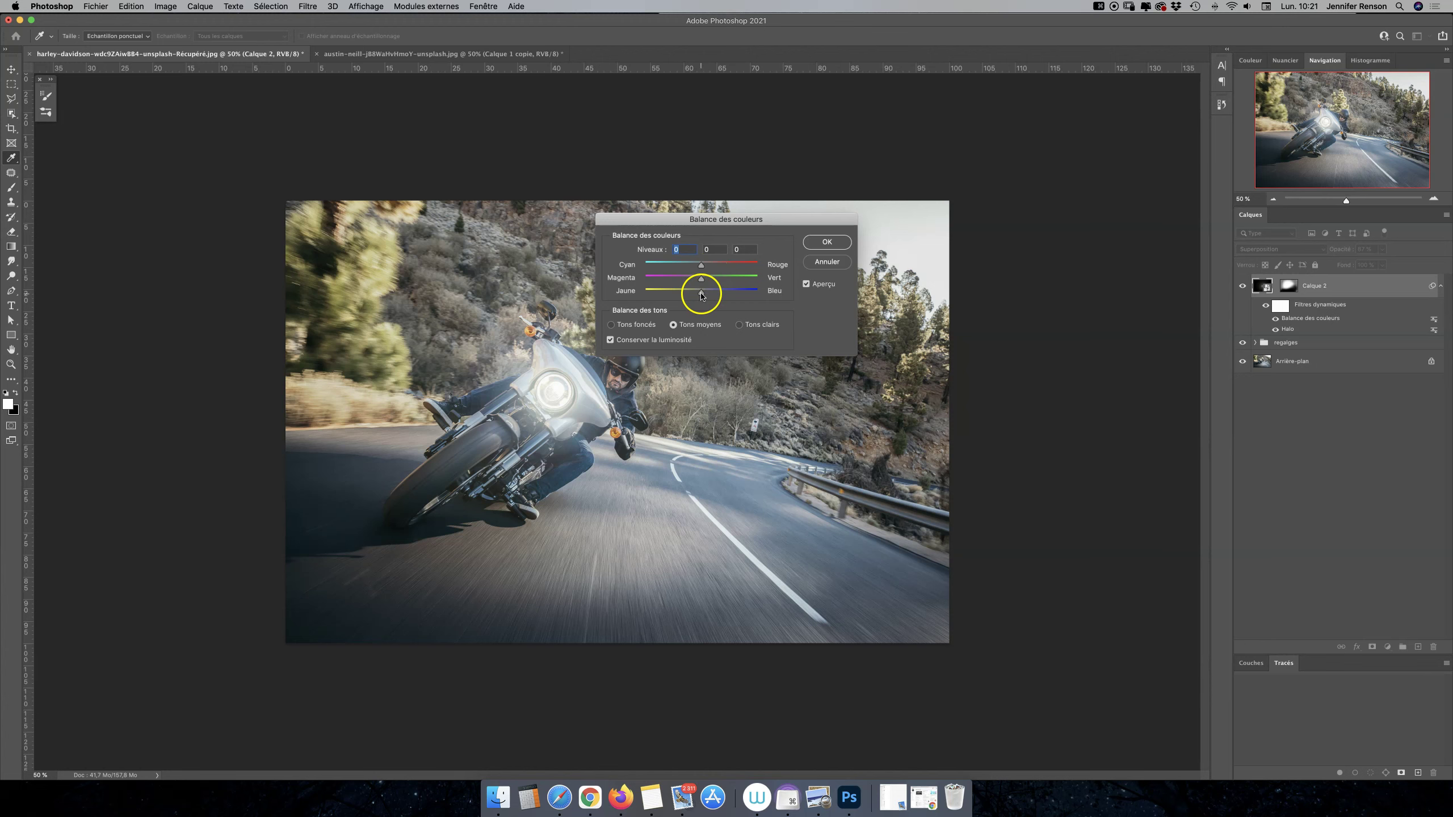
click(749, 326)
drag(684, 266, 686, 266)
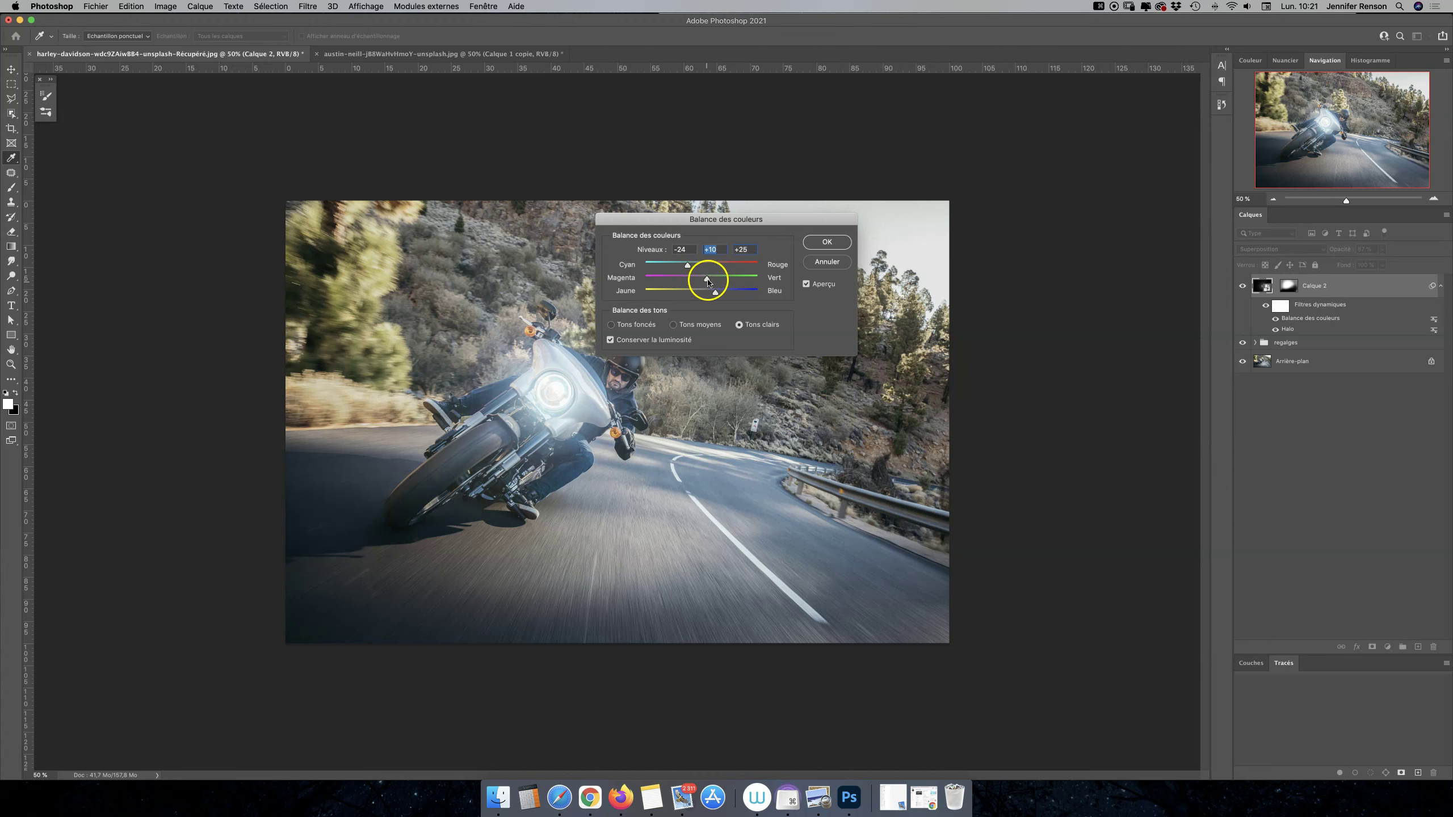
click(648, 282)
drag(689, 280, 700, 282)
click(823, 243)
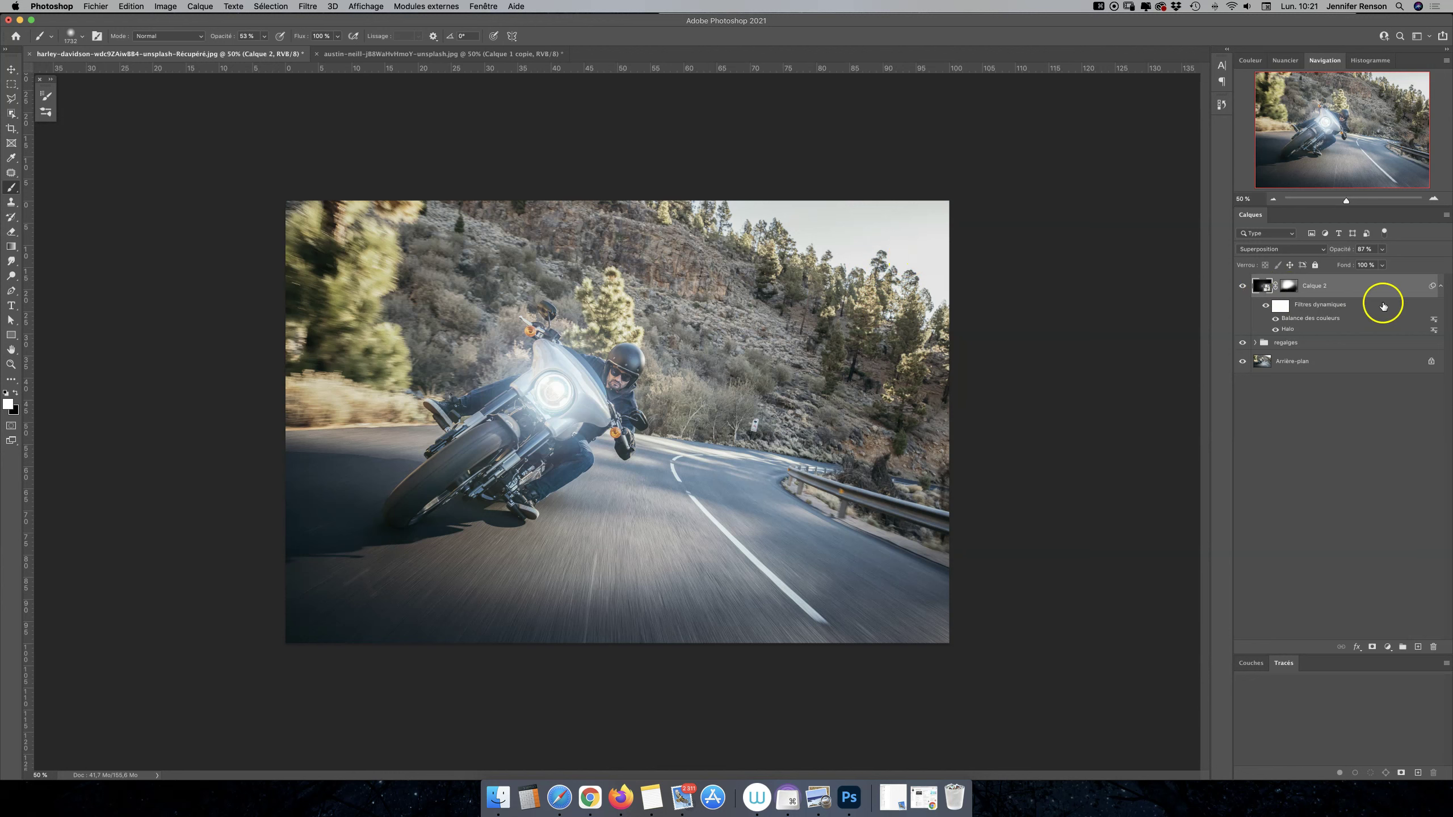
Add a new black-filled layer Calque 3 and convert it to a smart object.
click(1418, 645)
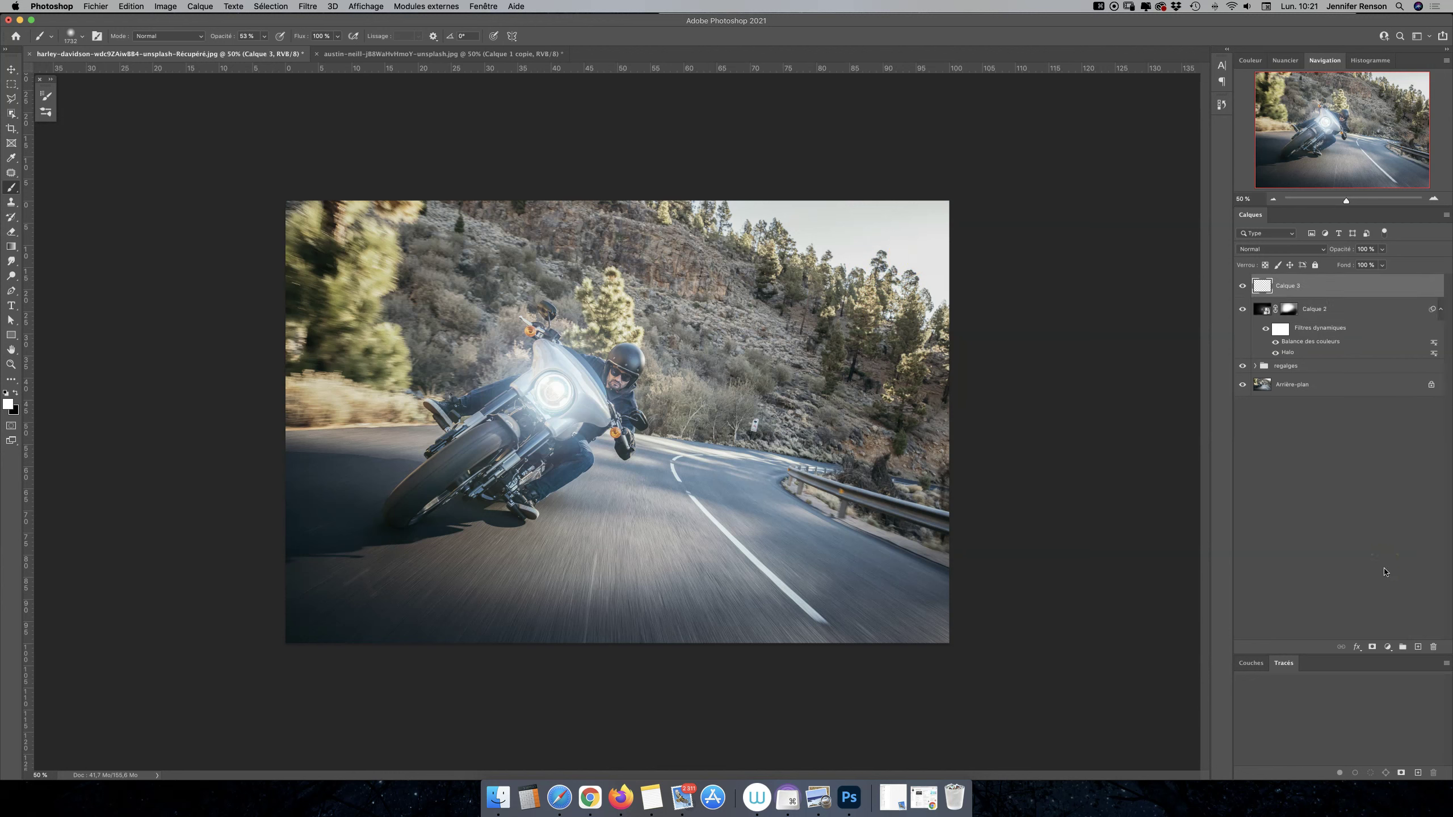
key(super+BackSpace)
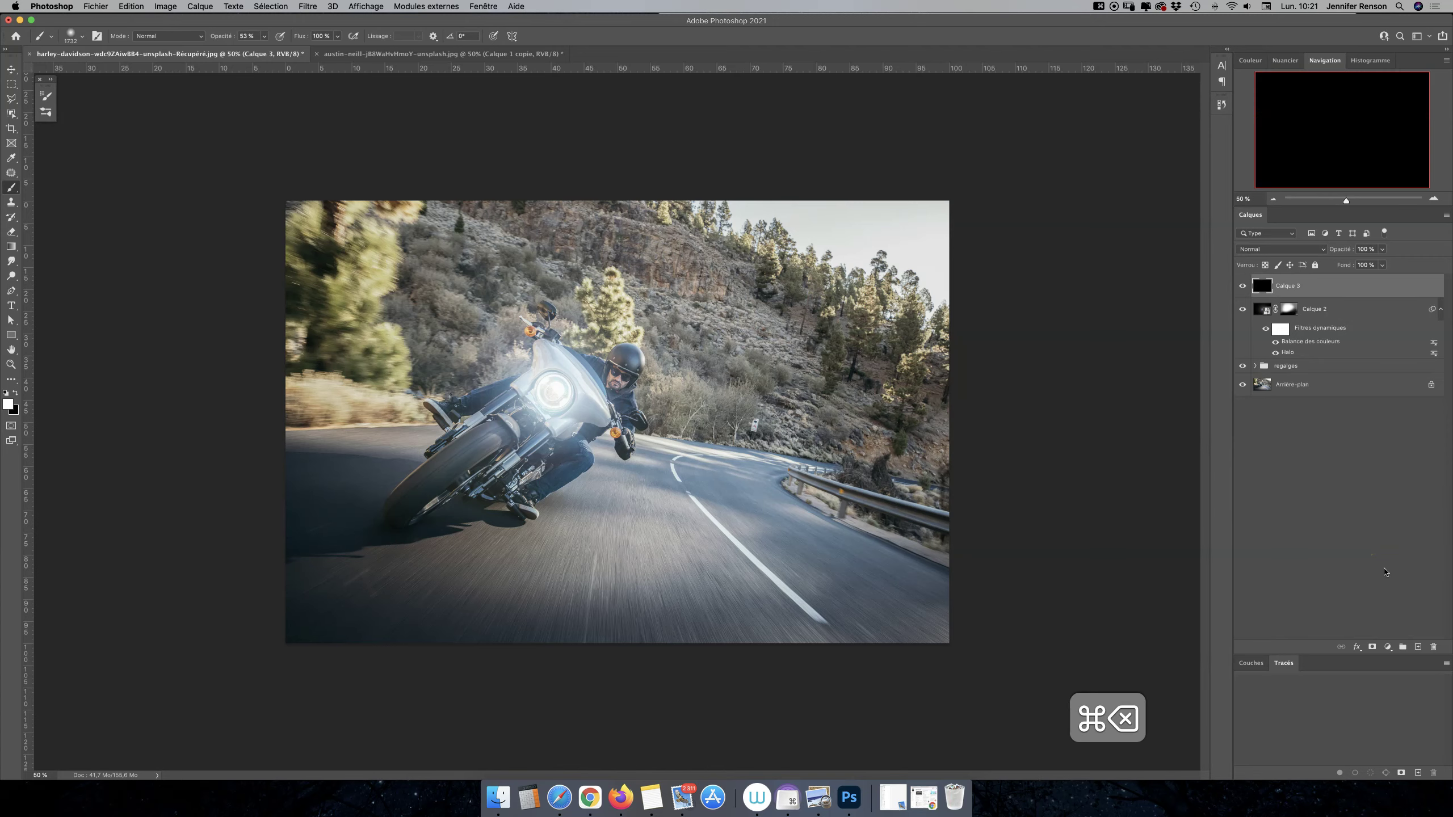
right_click(1304, 286)
click(1229, 436)
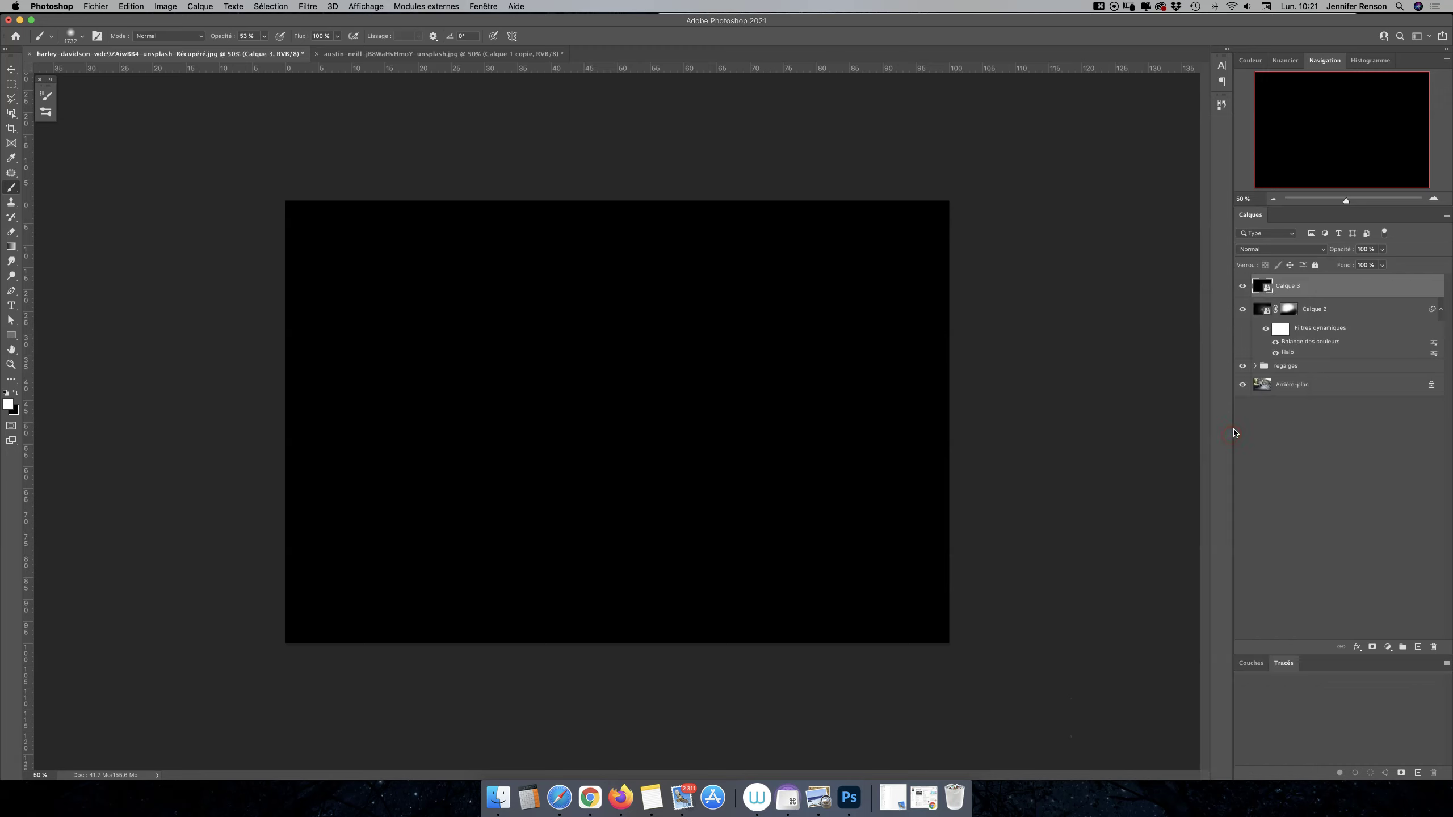
Render a Halo lens flare on Calque 3 using the 50-300 mm zoom lens.
click(307, 6)
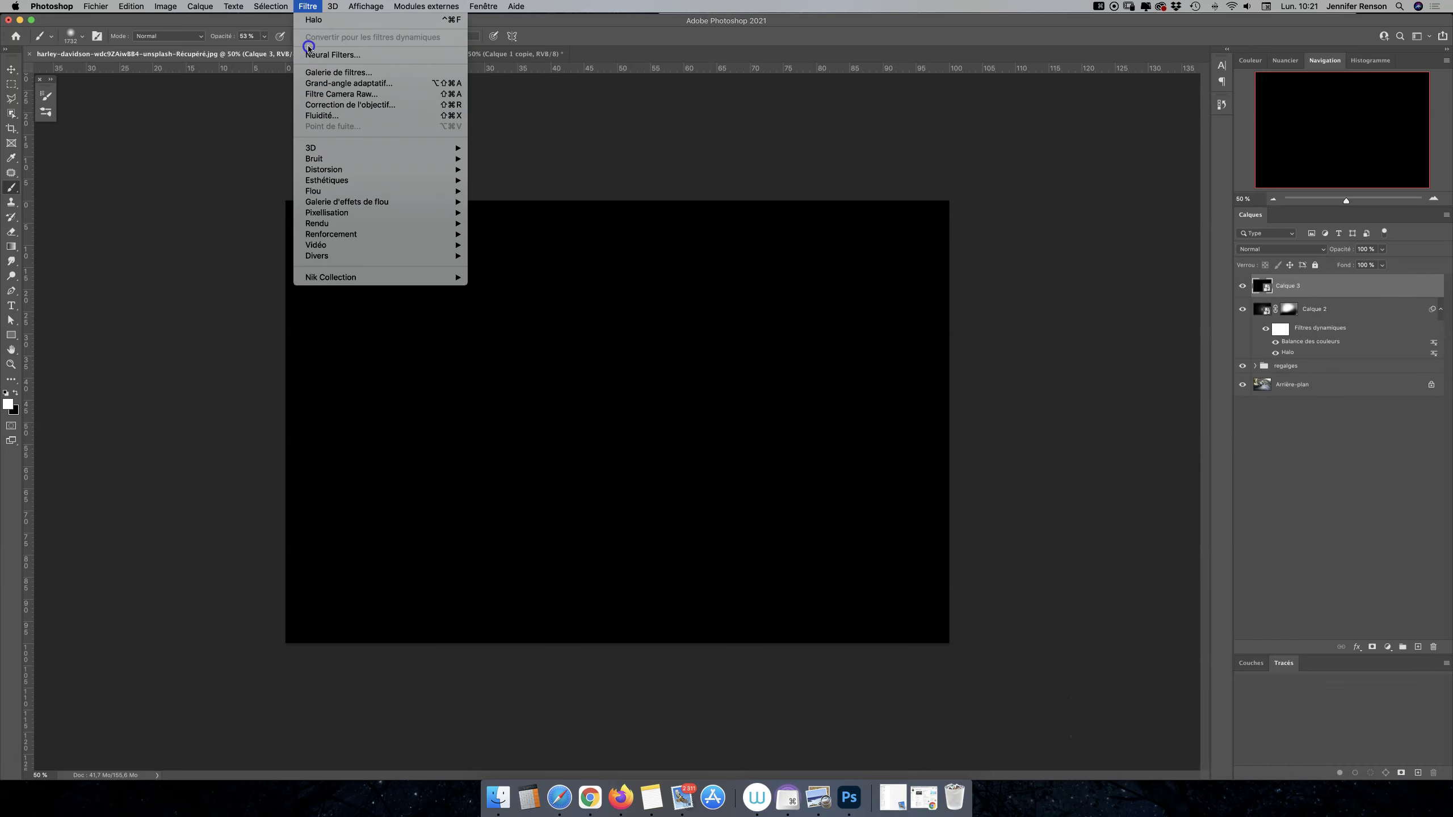
mouse_move(316, 222)
click(508, 284)
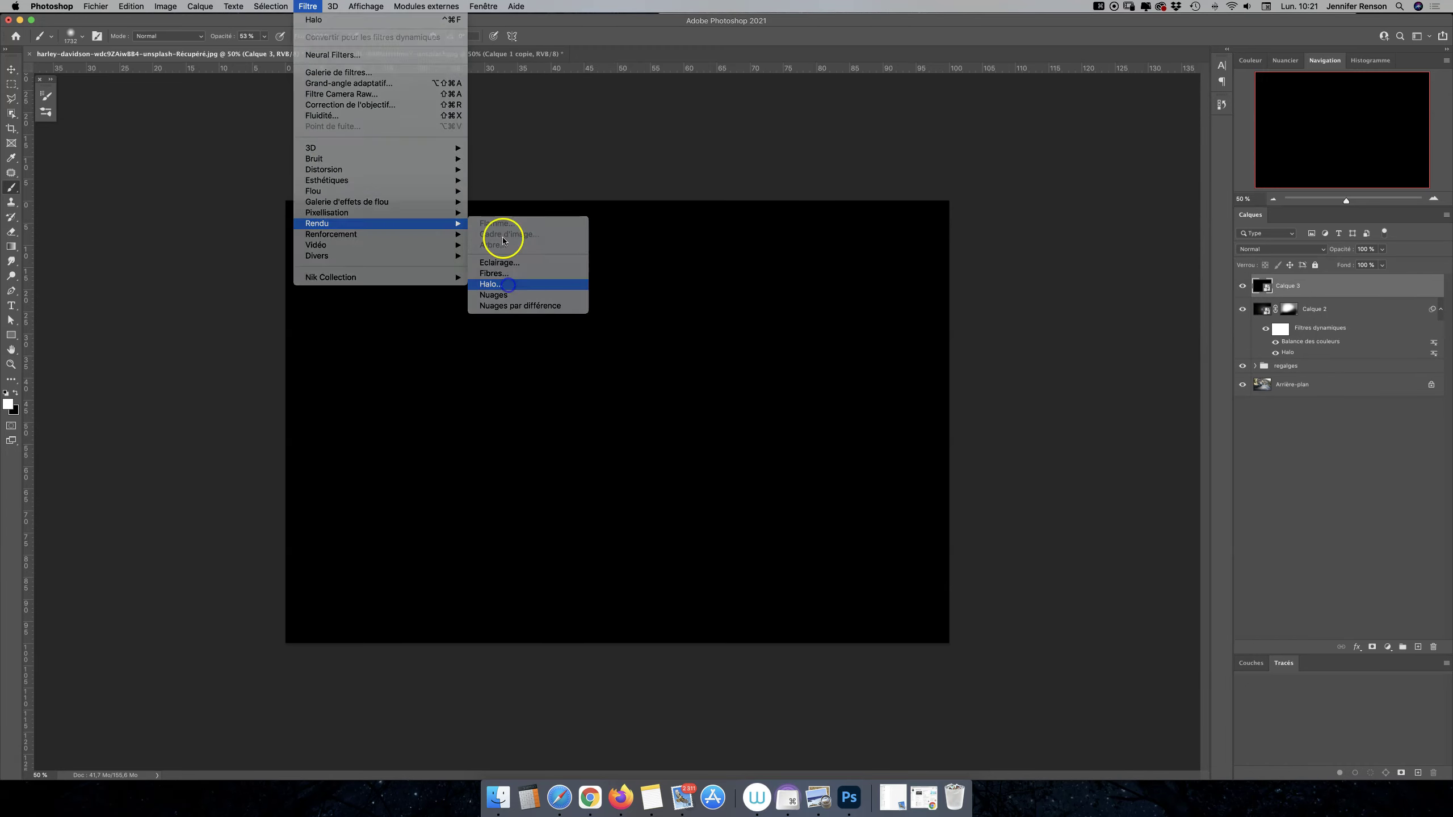
click(548, 649)
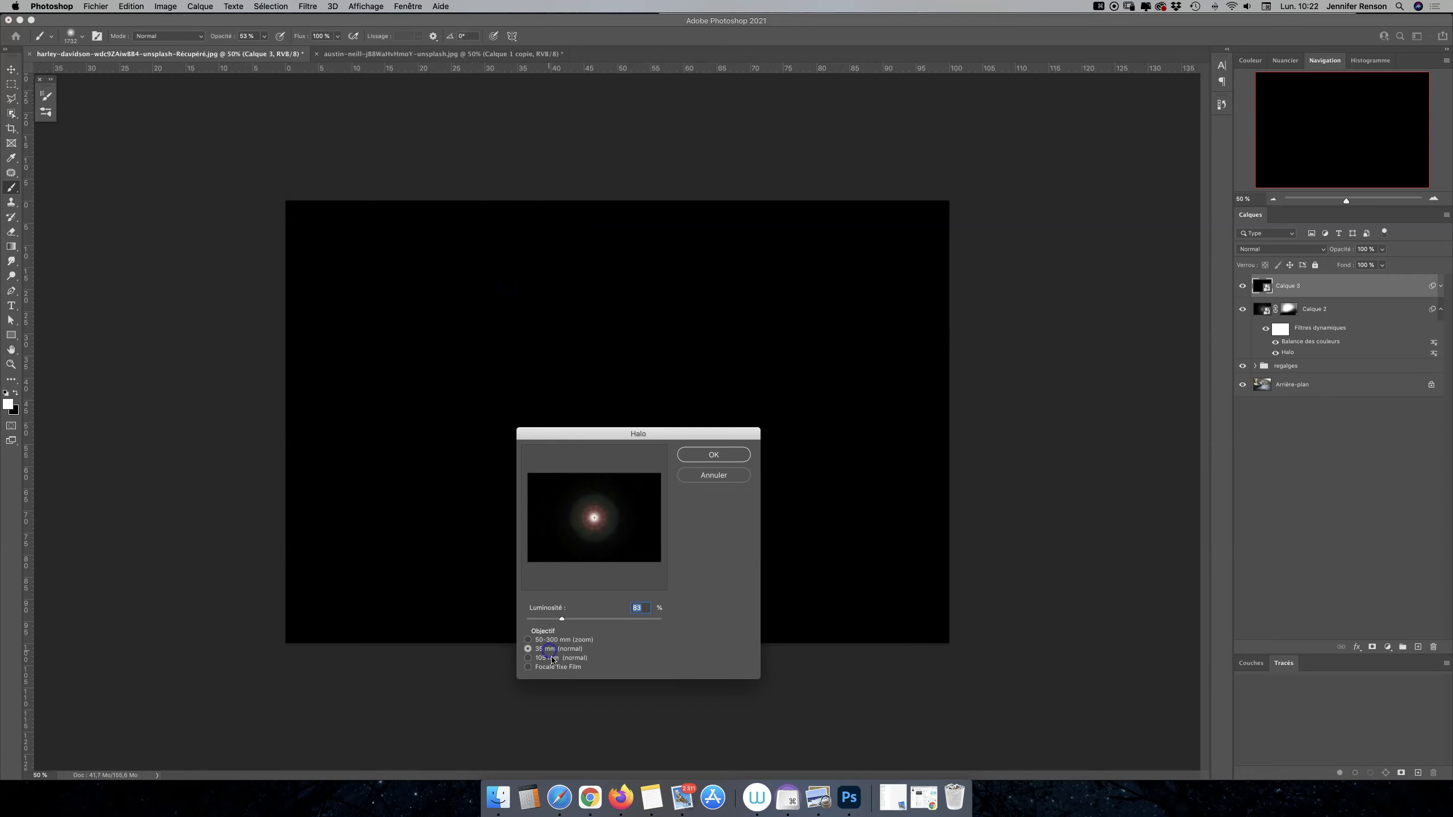
click(553, 640)
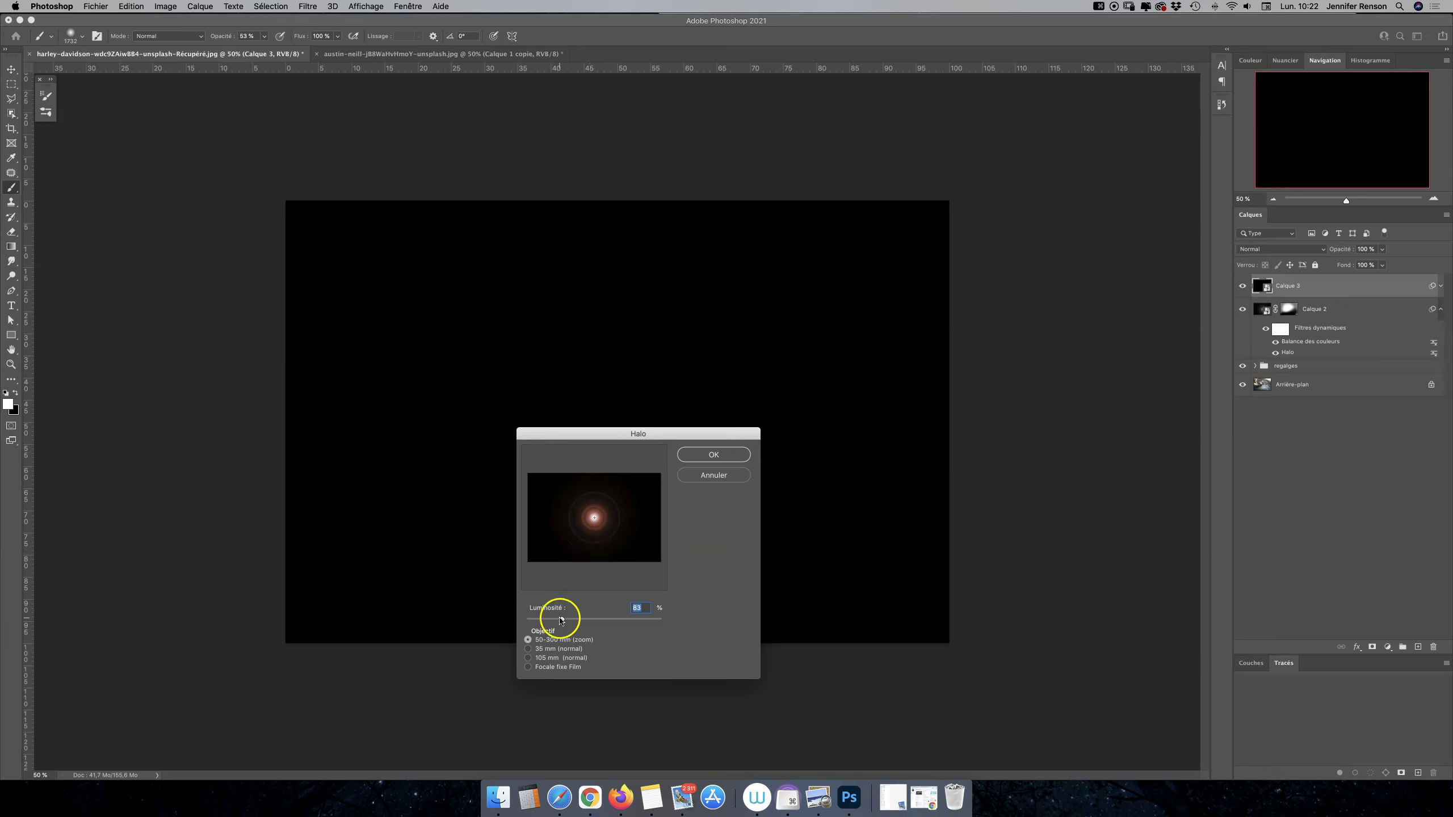
click(714, 455)
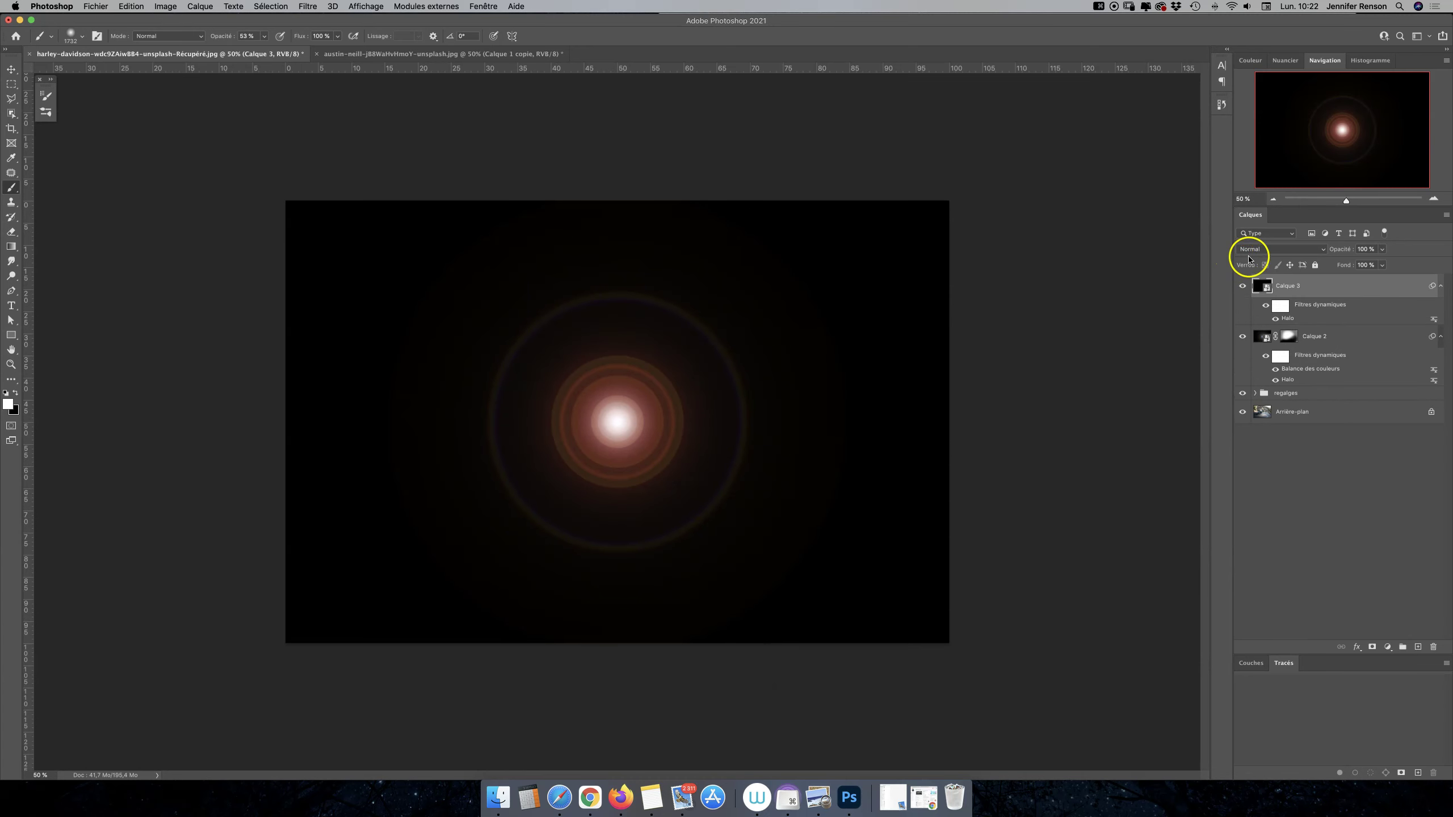
Set Calque 3's blend mode to Superposition.
click(1255, 249)
click(1271, 331)
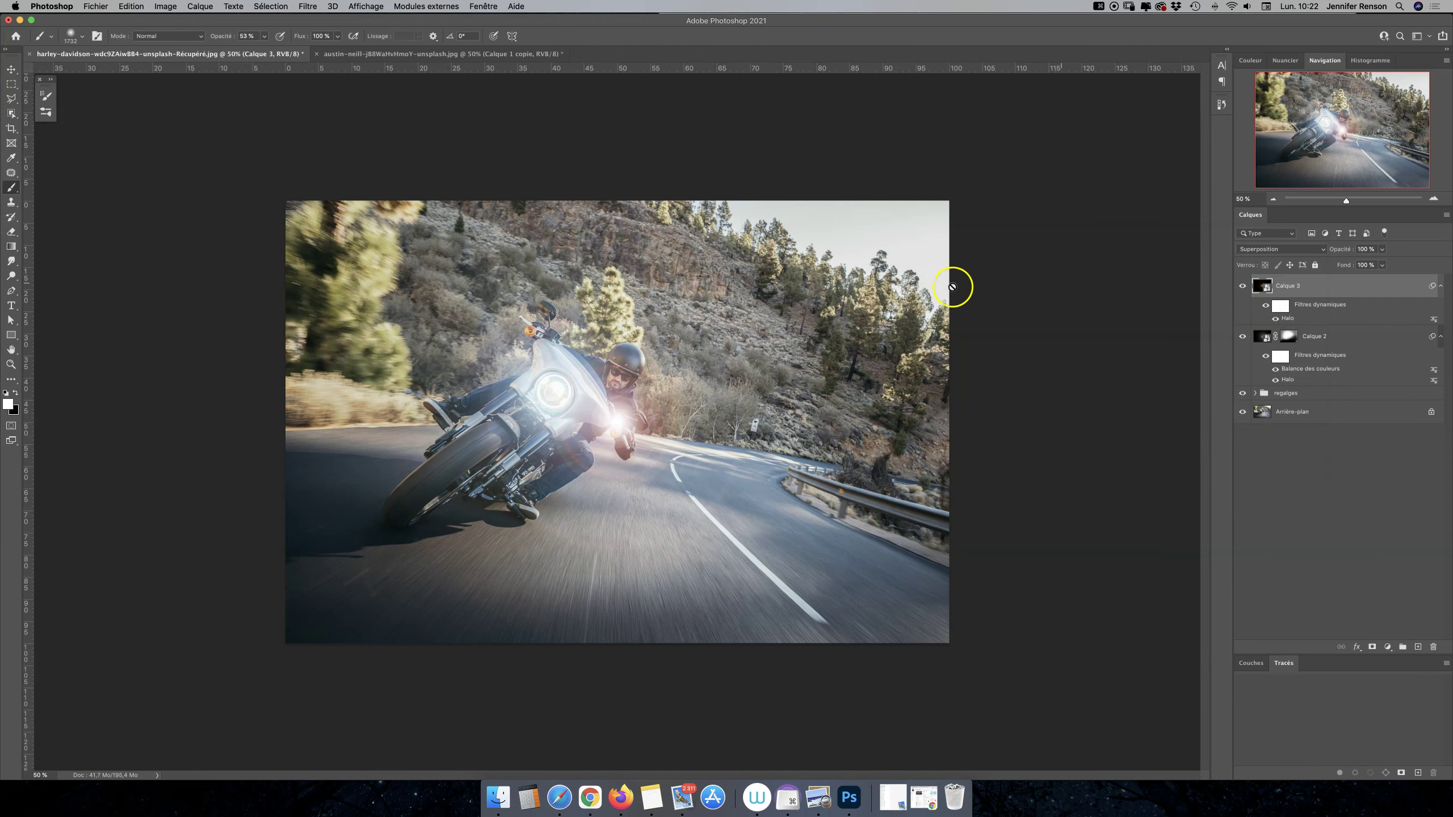
key(v)
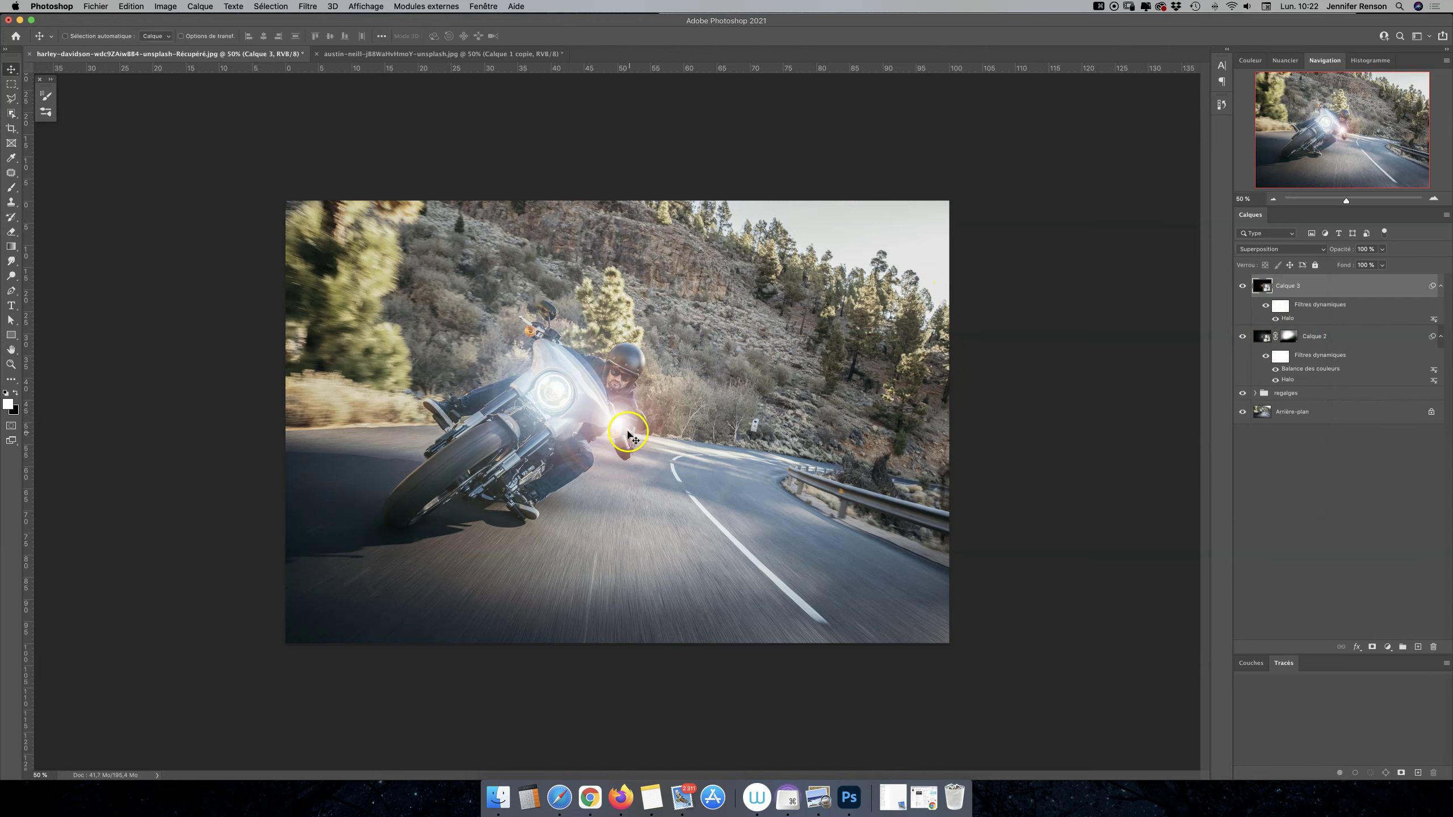
Recentre the Halo flare just below the middle, then move it into the upper-right sky.
double_click(1289, 319)
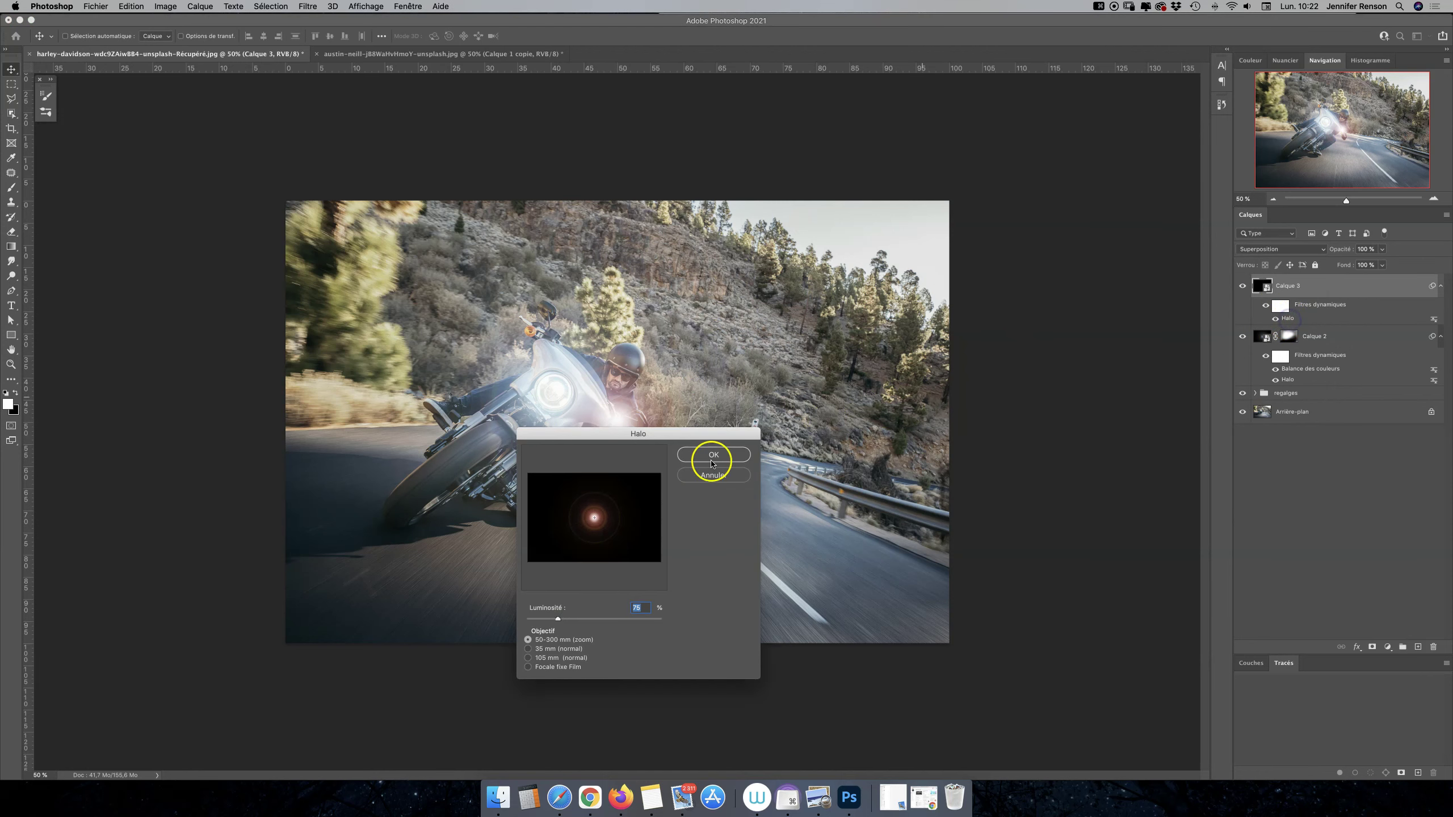
click(610, 507)
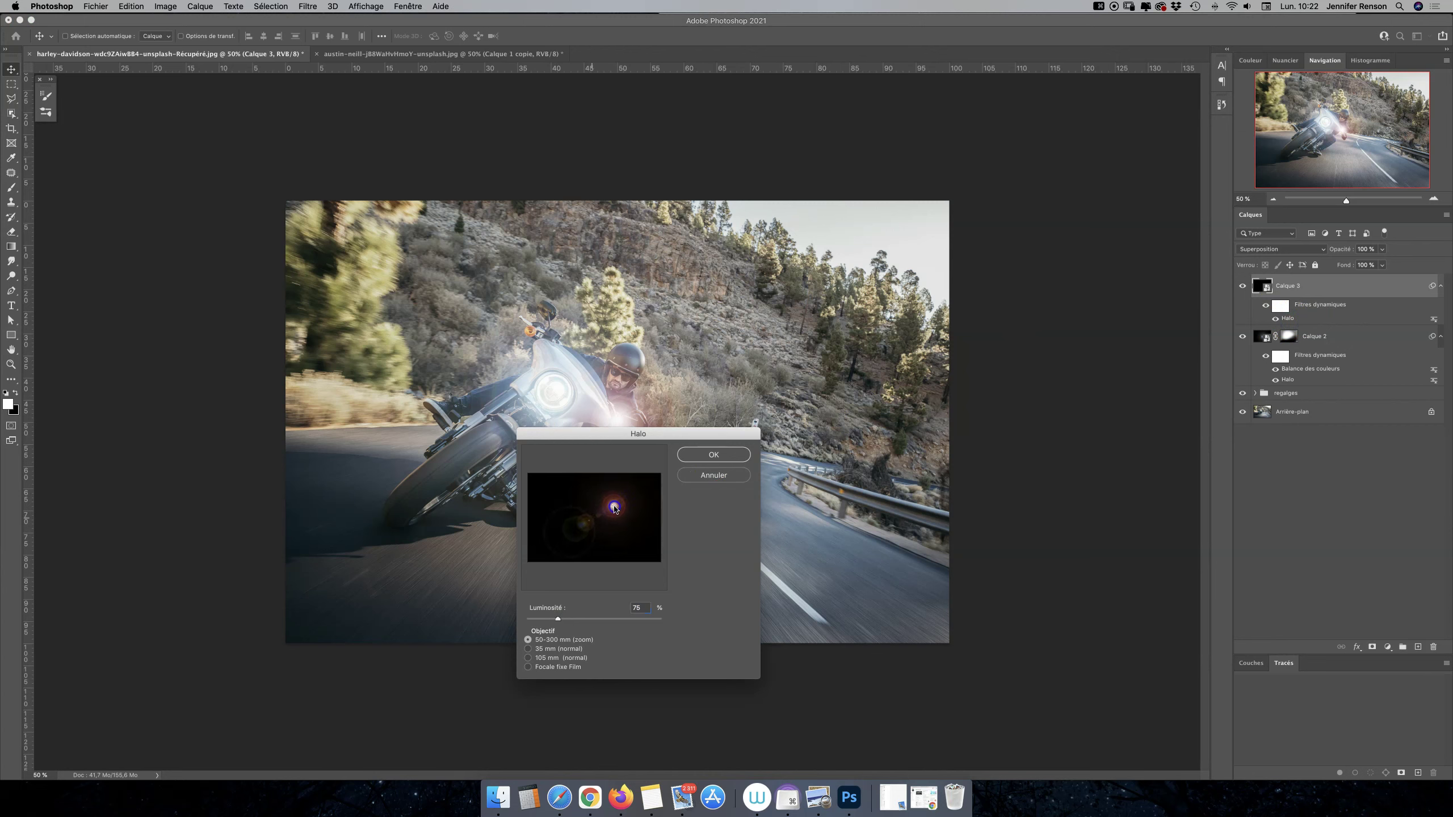
drag(614, 507, 647, 486)
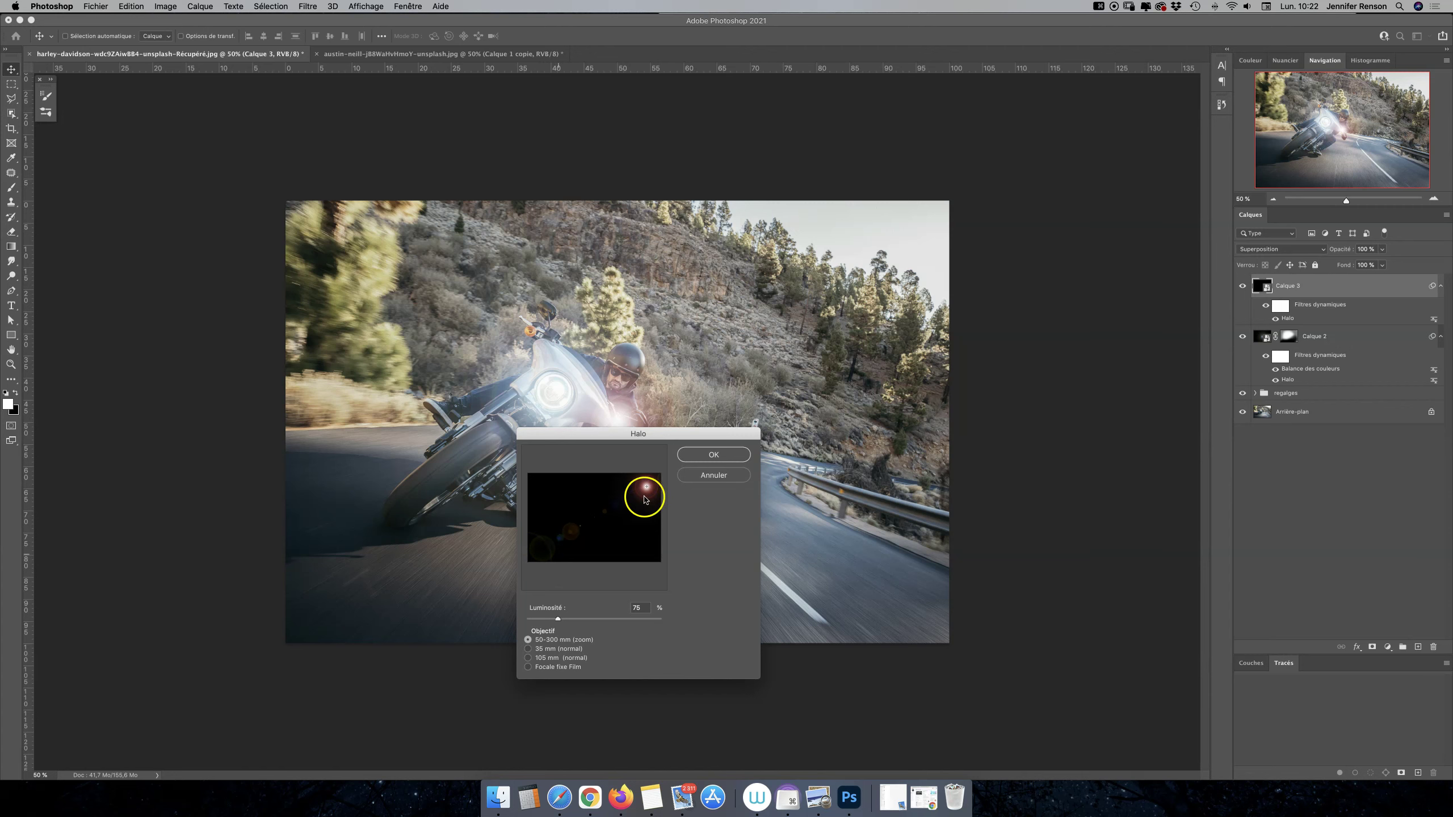
drag(645, 500, 593, 523)
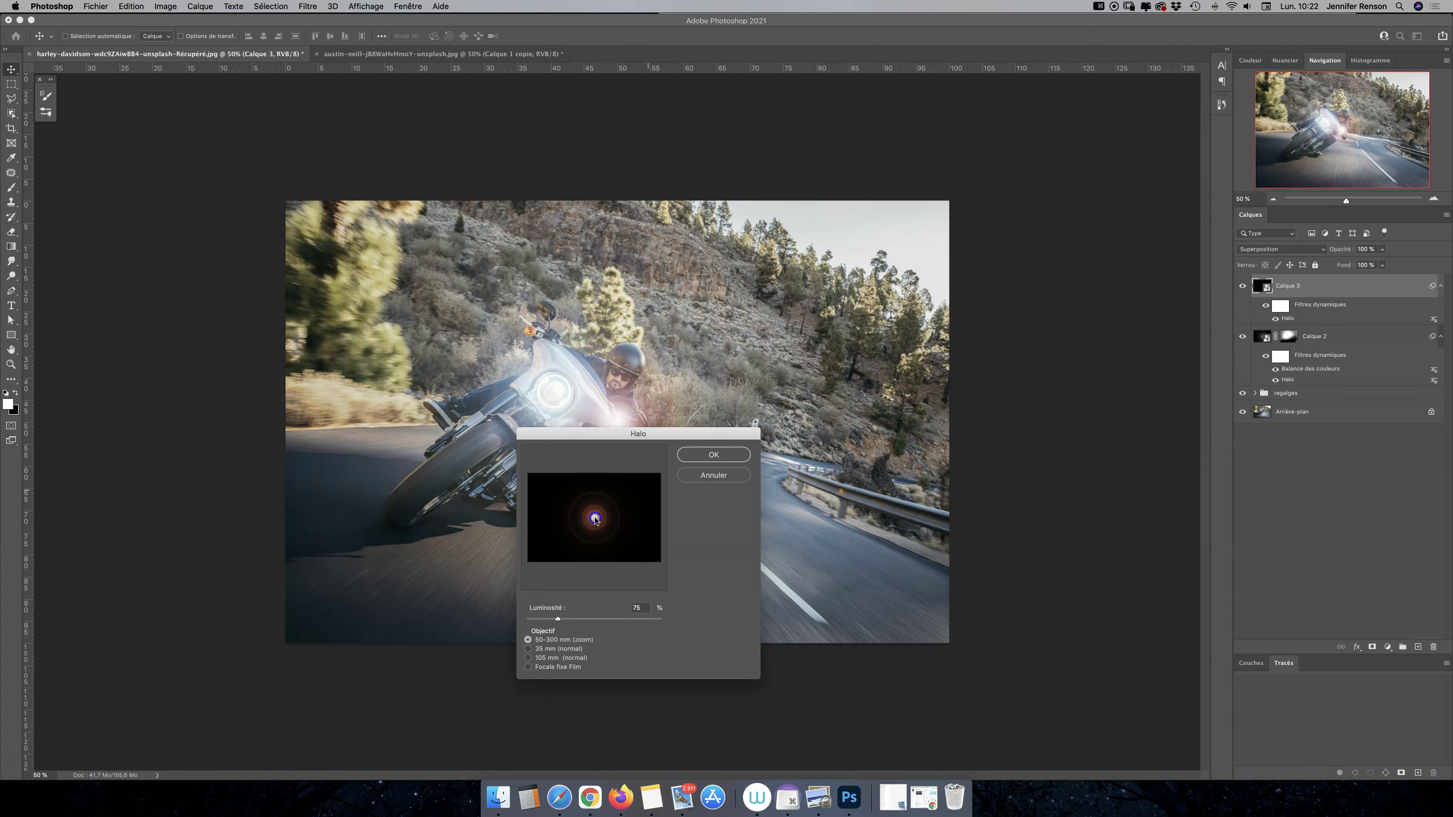
click(713, 454)
drag(618, 446, 870, 271)
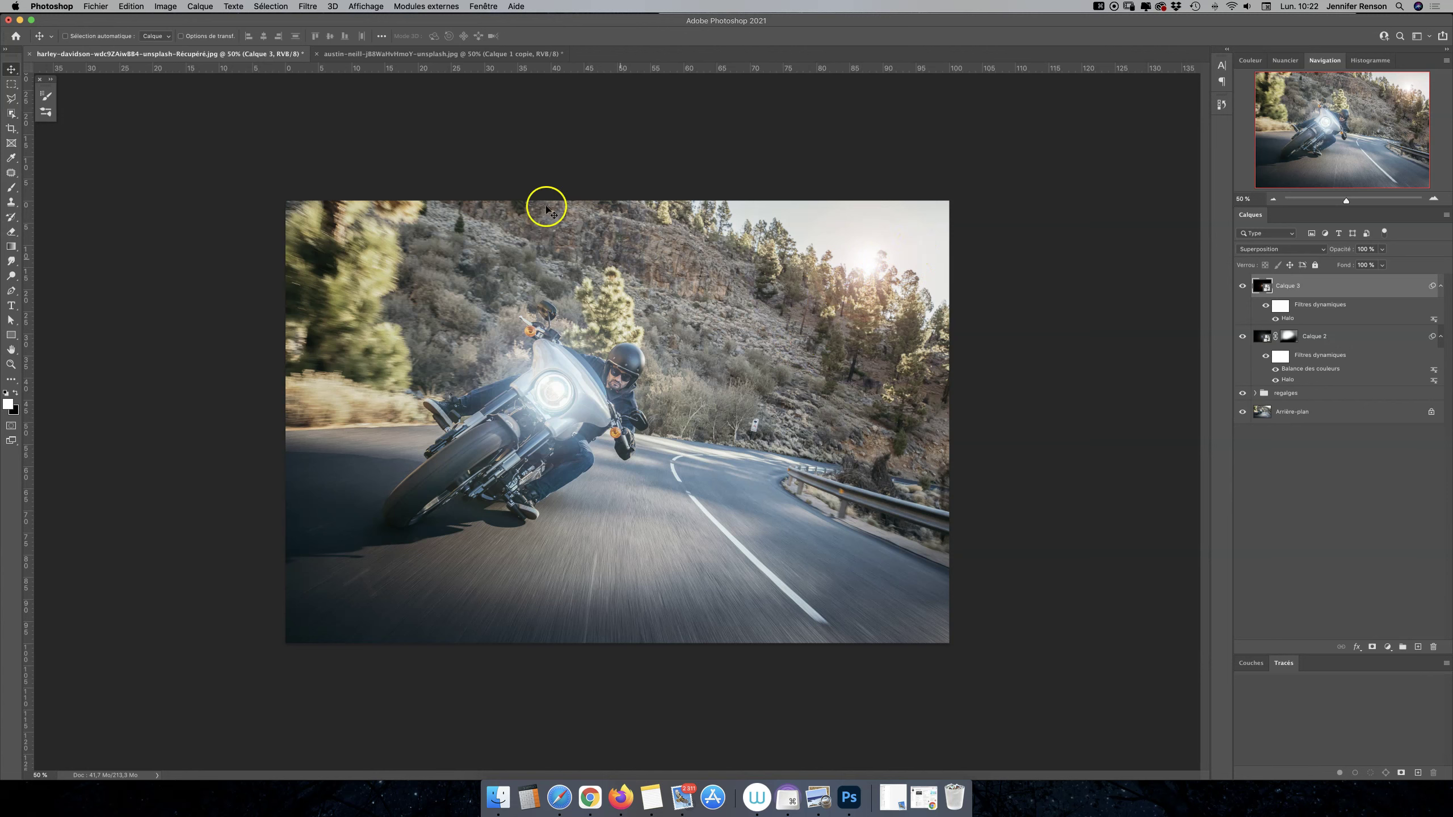
On the cliff-jumper photo, delete both old Calque 1 glow layers.
click(398, 54)
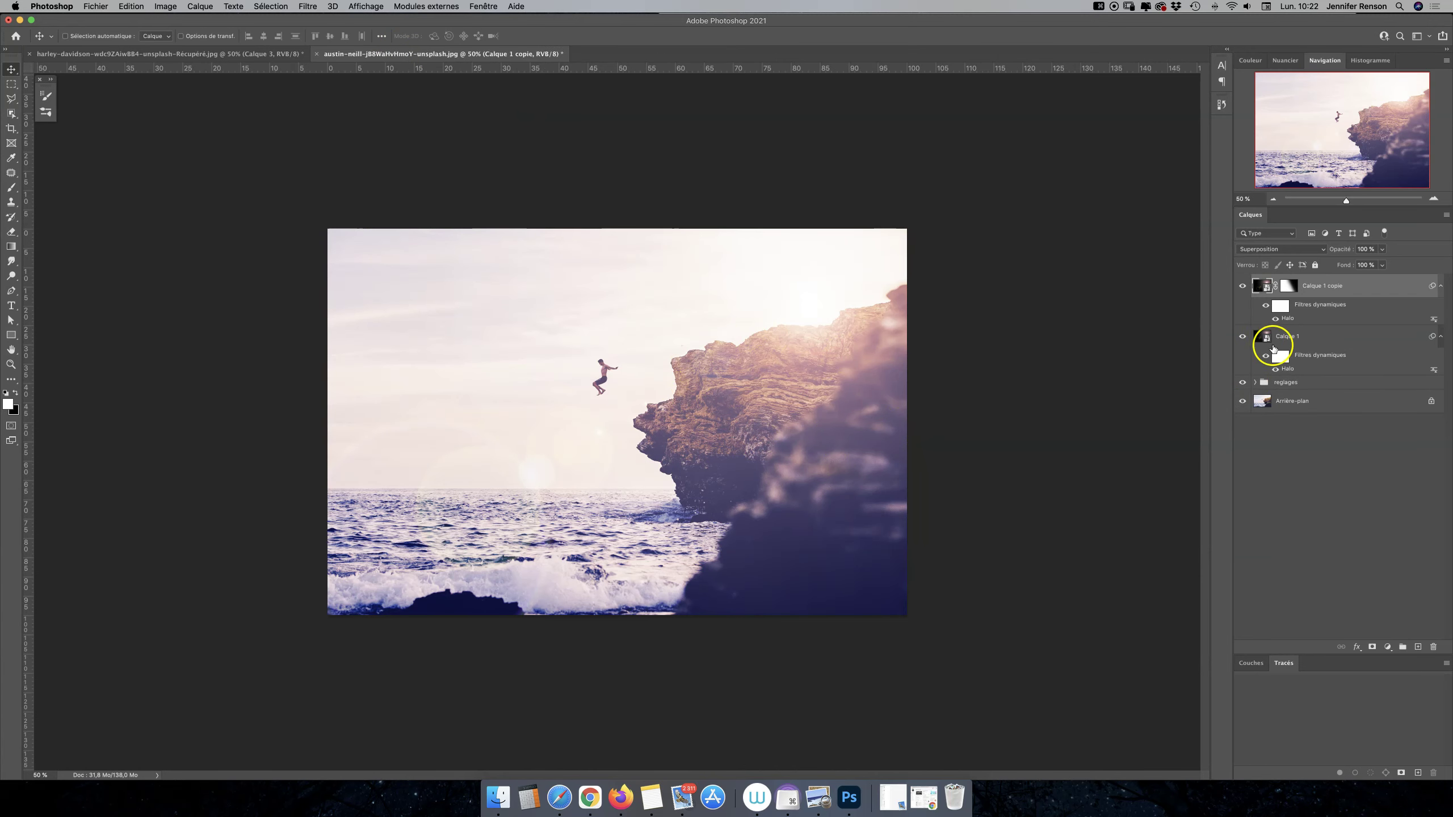
shift+click(1315, 338)
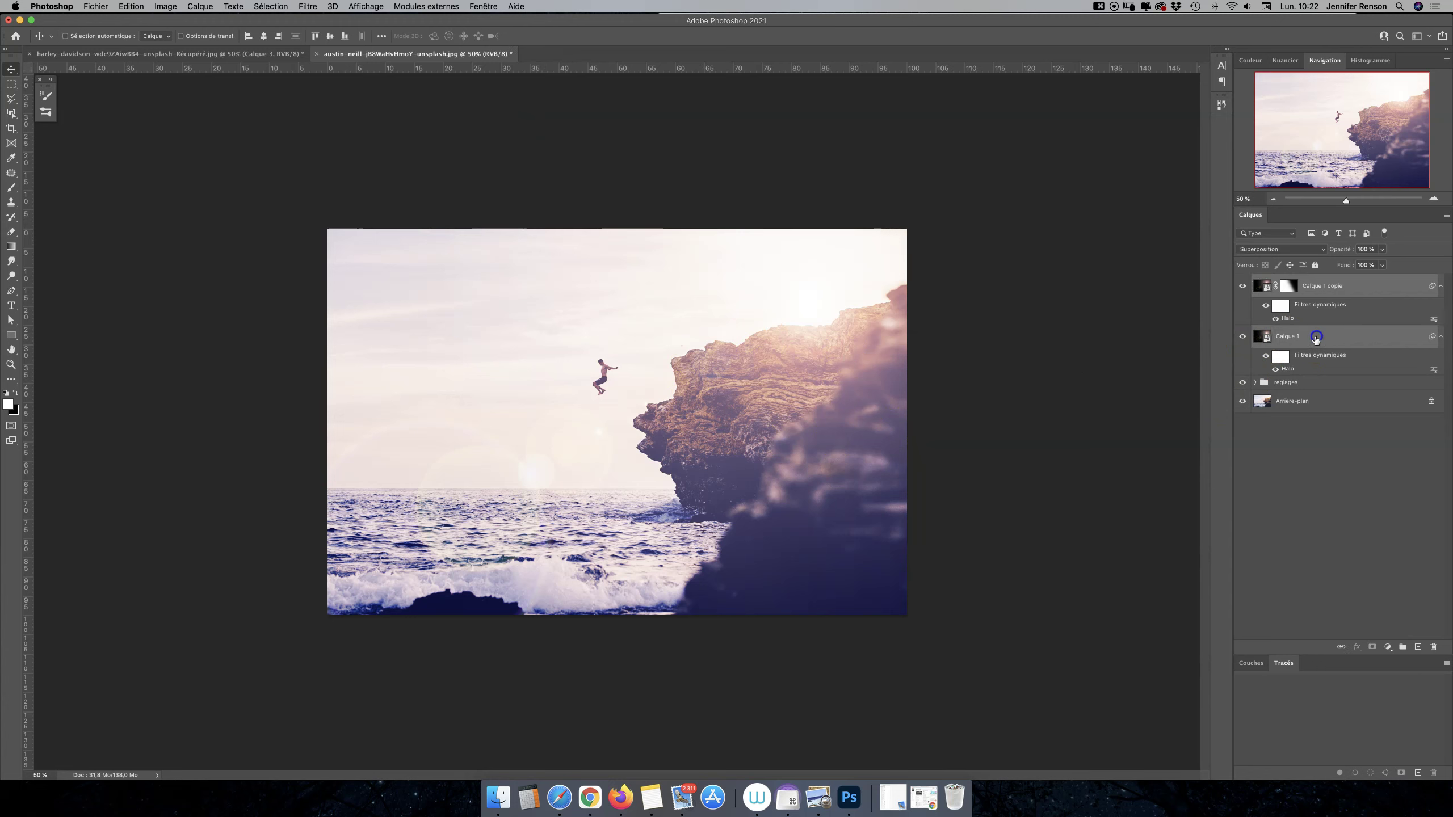
key(BackSpace)
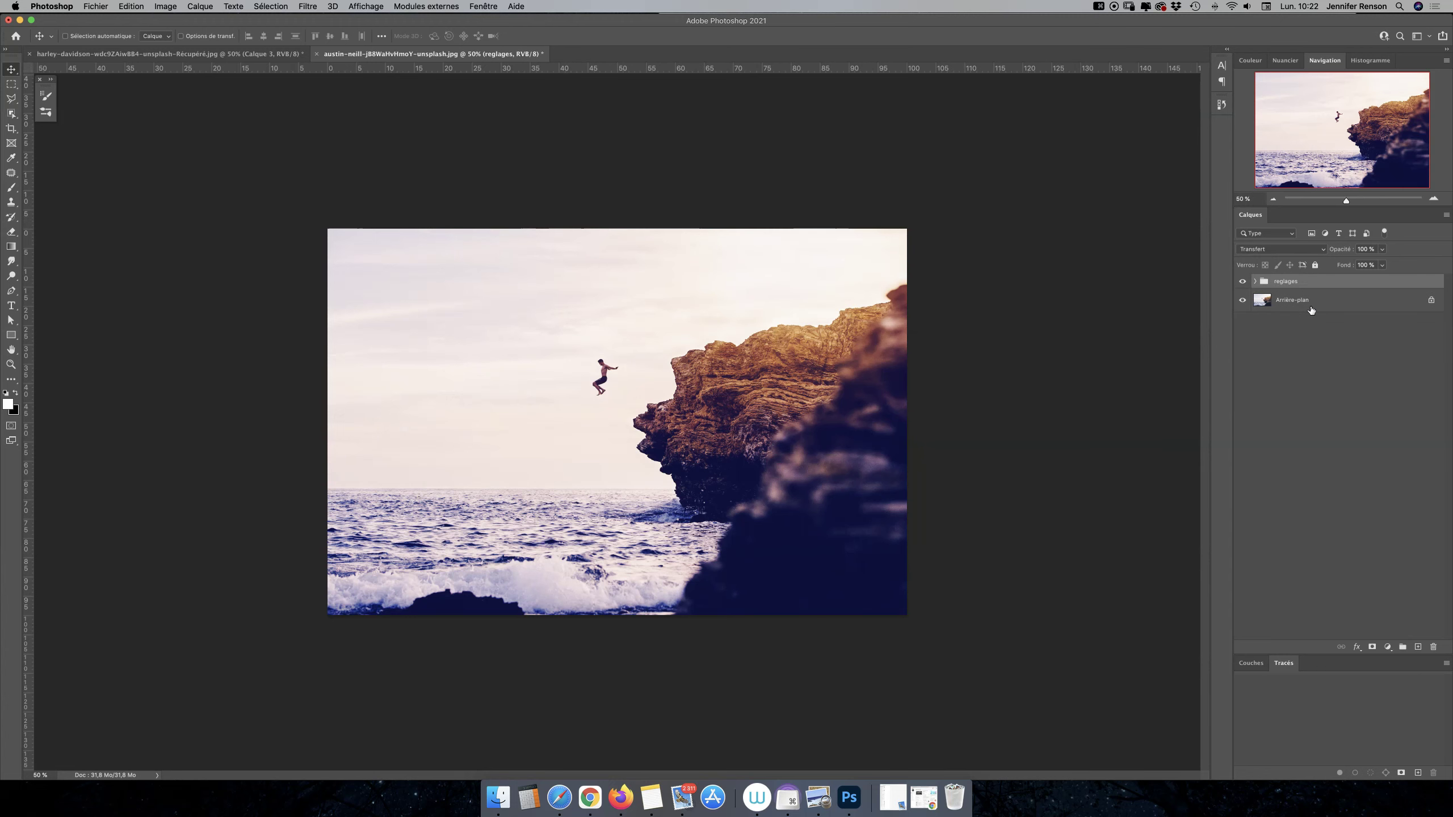
Add a new layer, fill it black, and convert it to a smart object.
click(1419, 647)
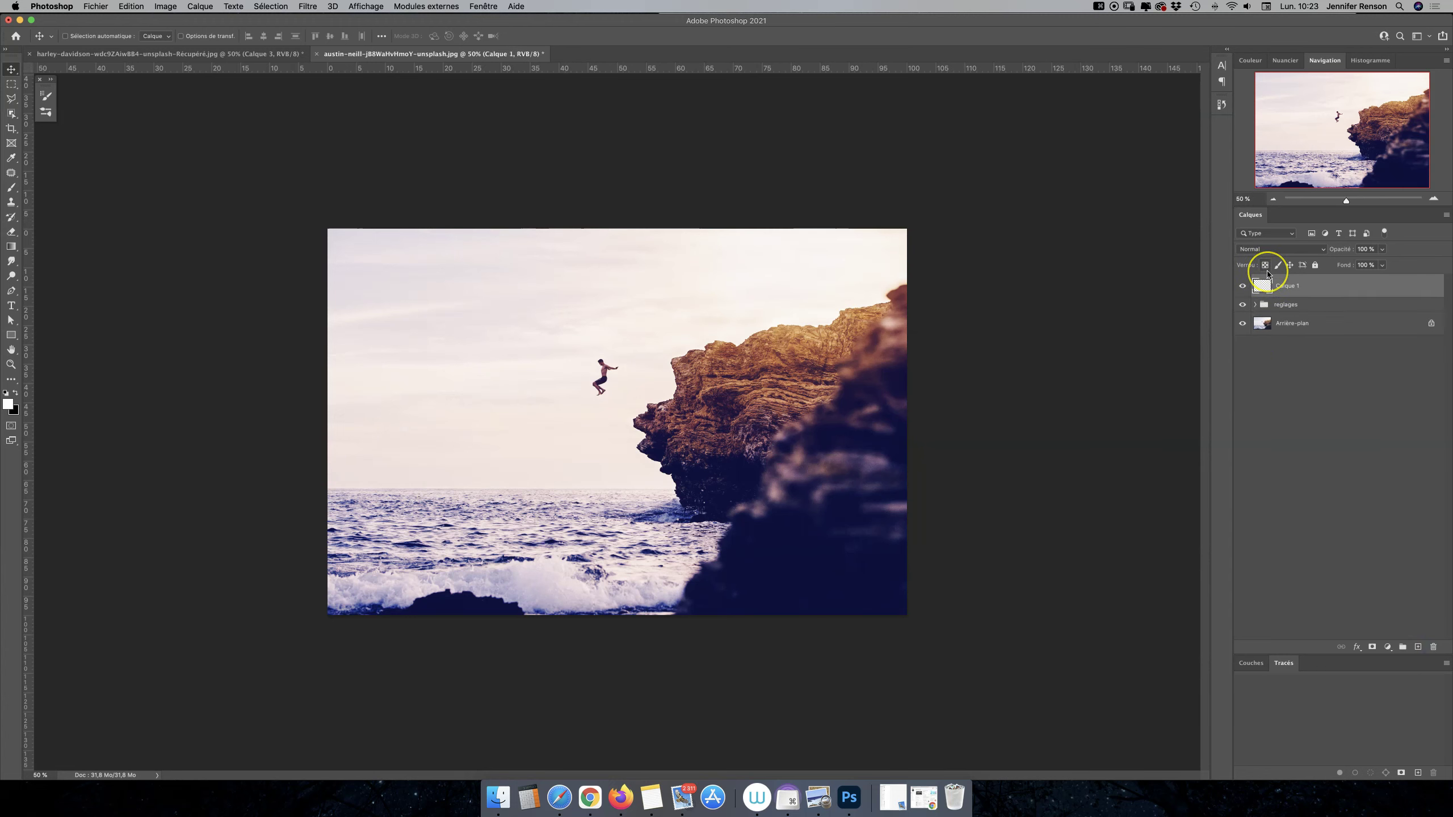
key(super+BackSpace)
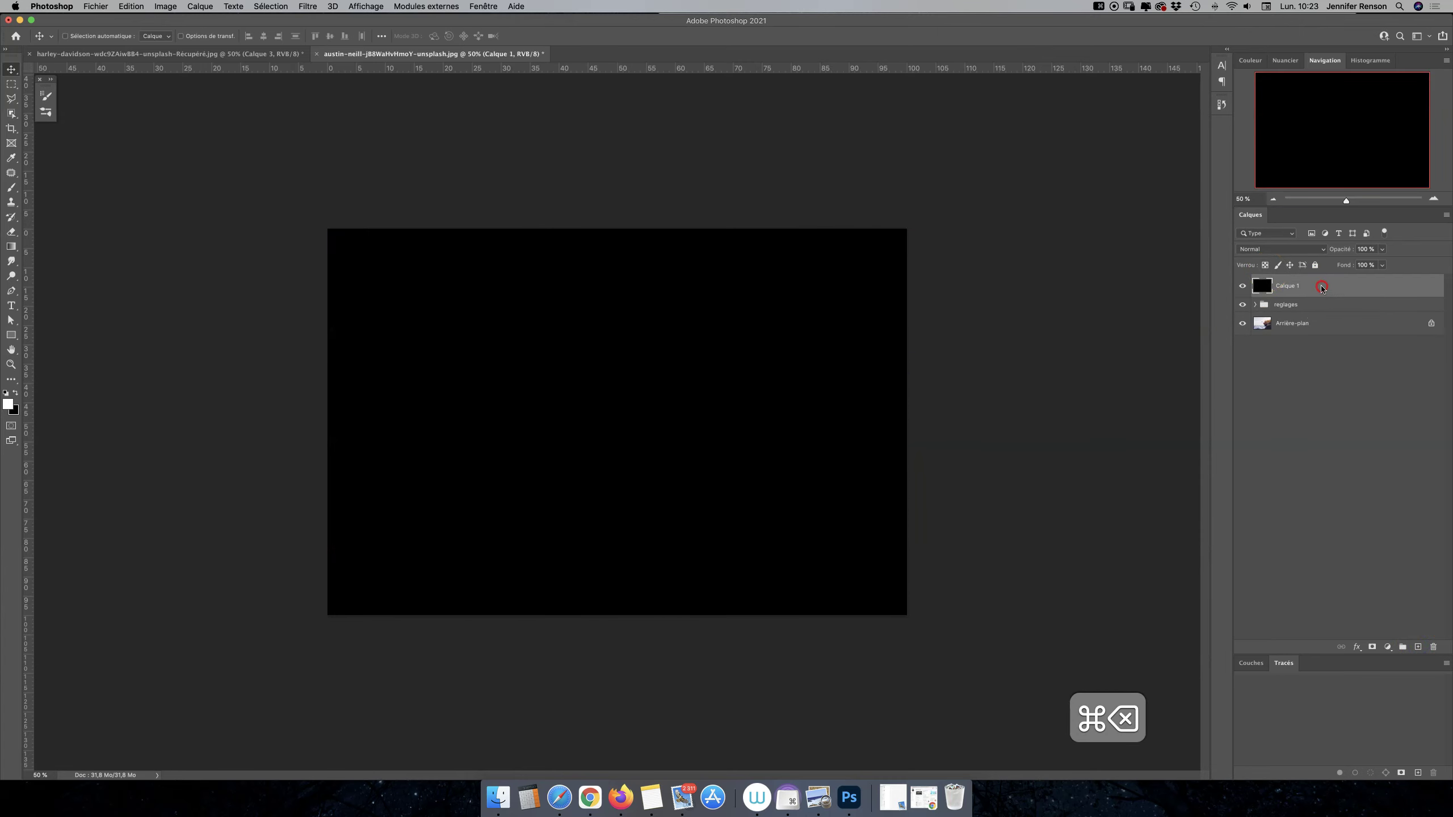
right_click(1320, 285)
click(1254, 435)
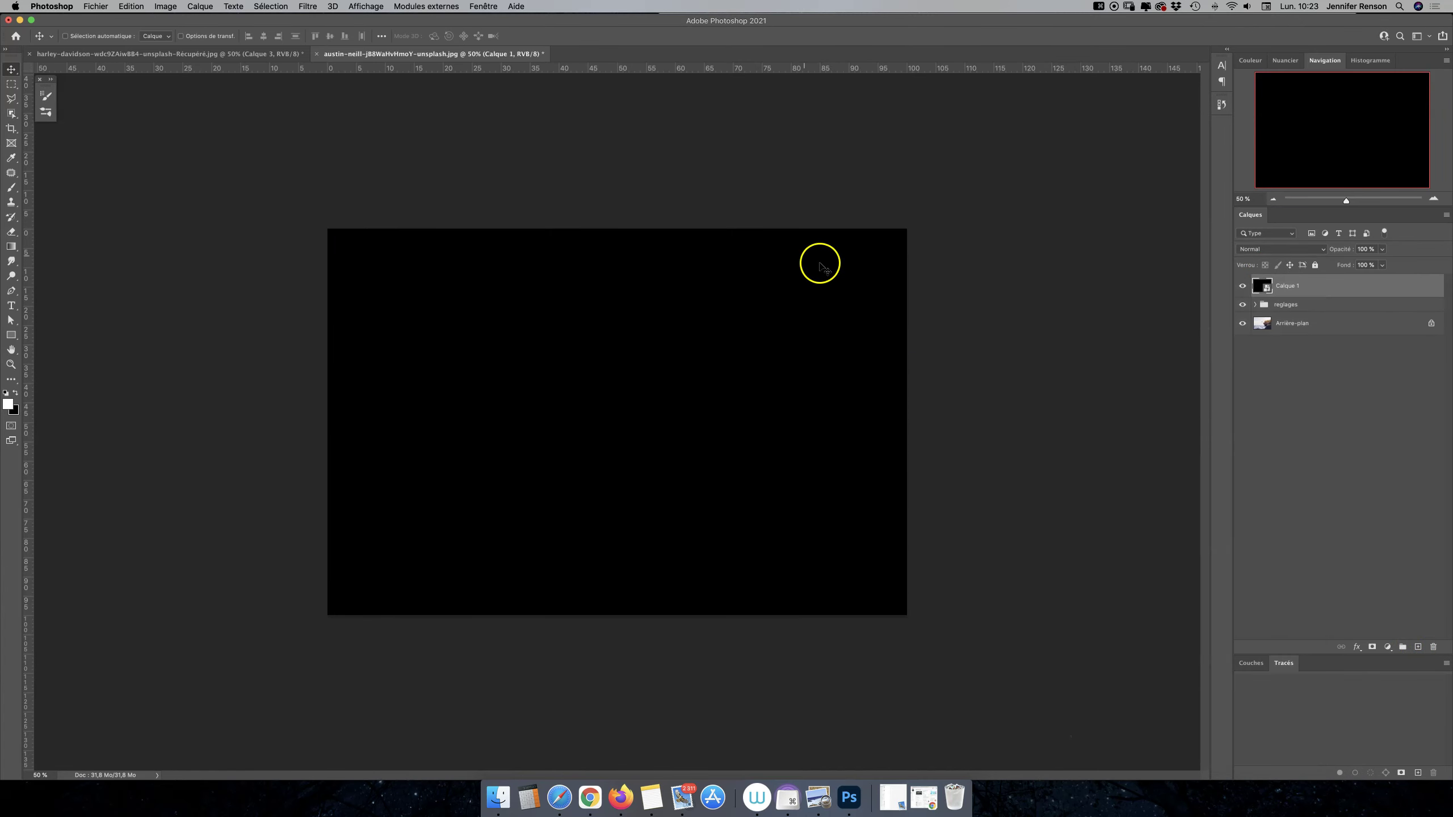
click(307, 8)
mouse_move(317, 223)
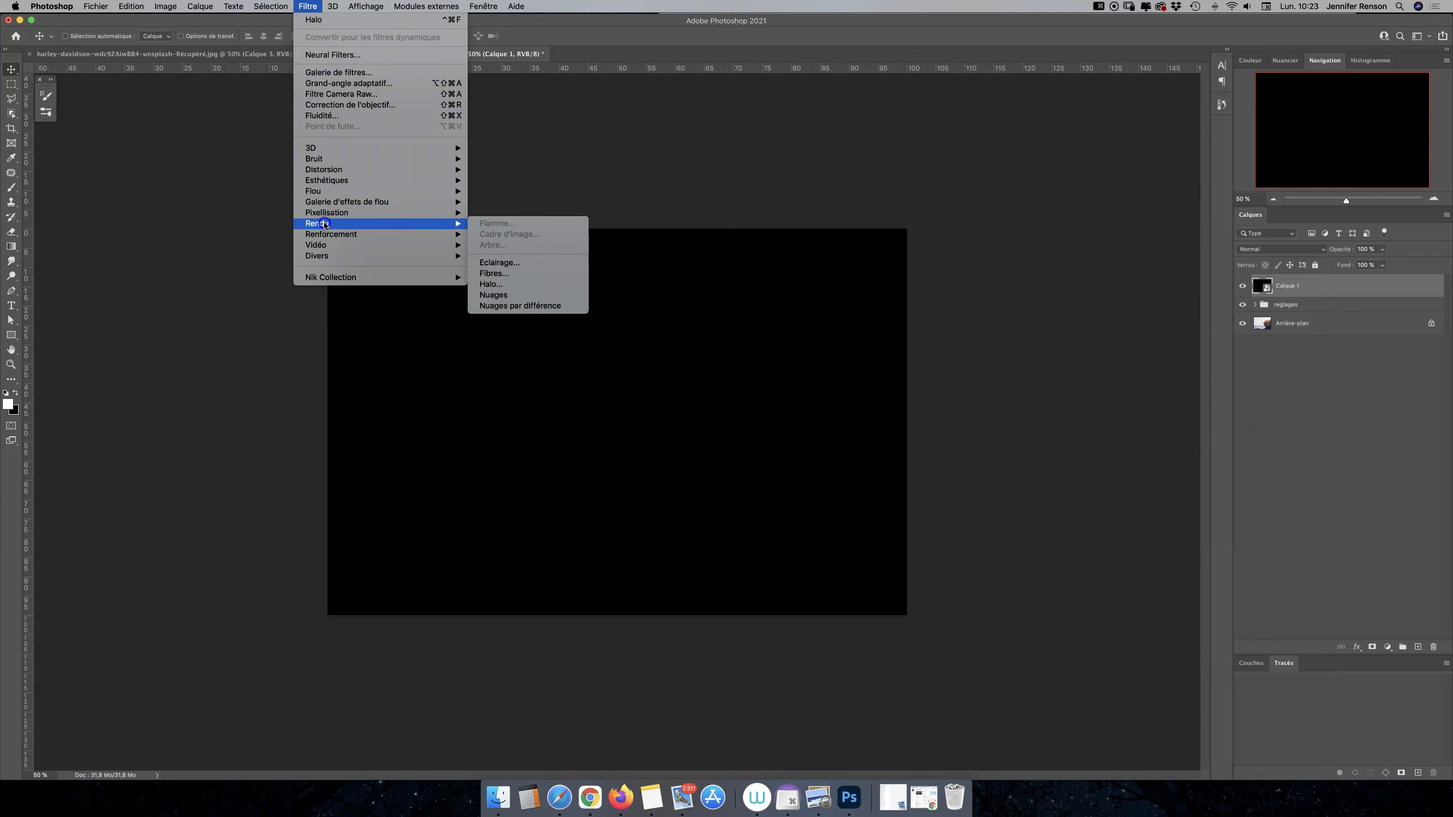
Render a 50-300 mm zoom Halo flare at 125% brightness, centred upper right.
click(509, 285)
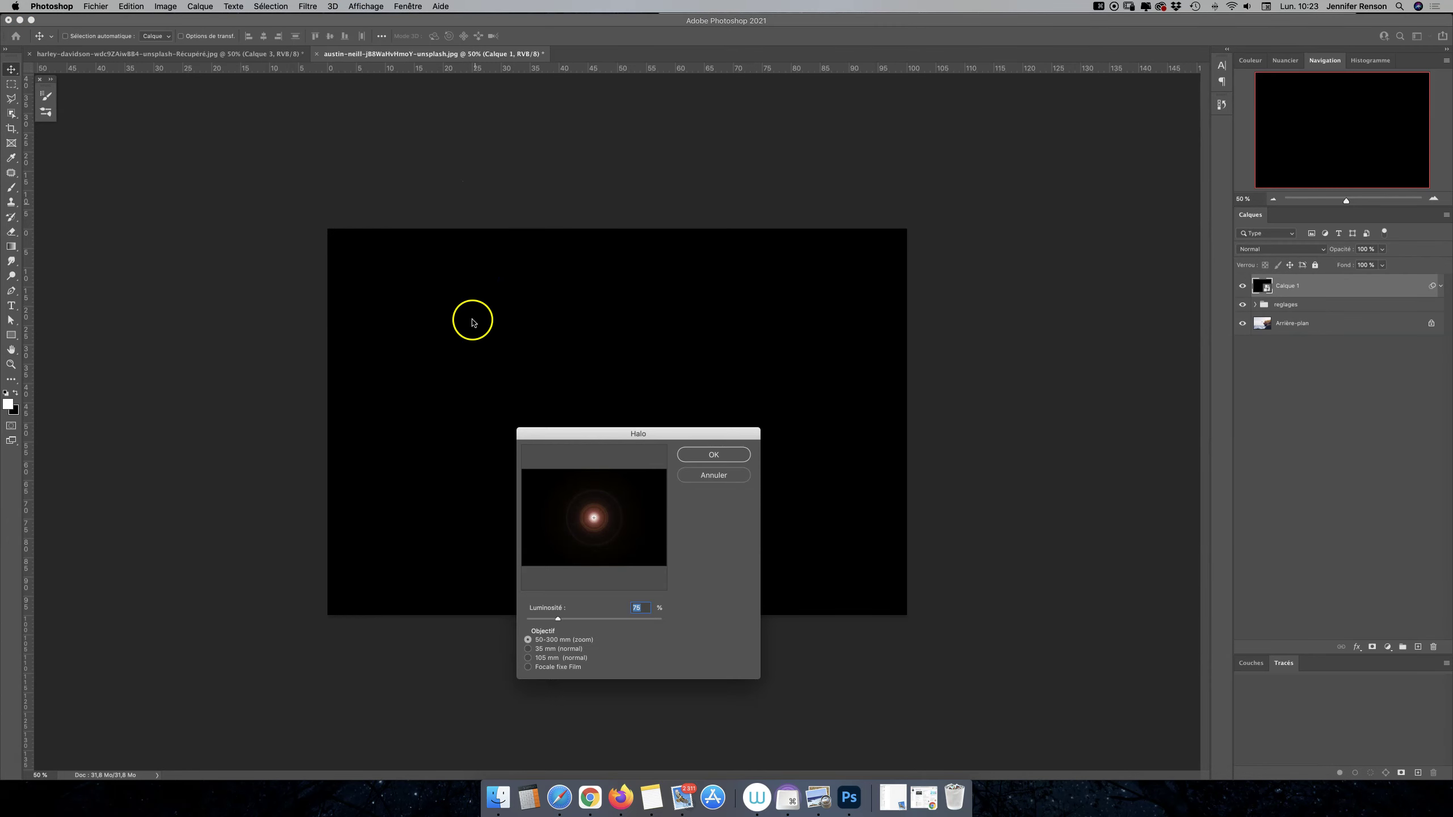
drag(615, 515, 653, 483)
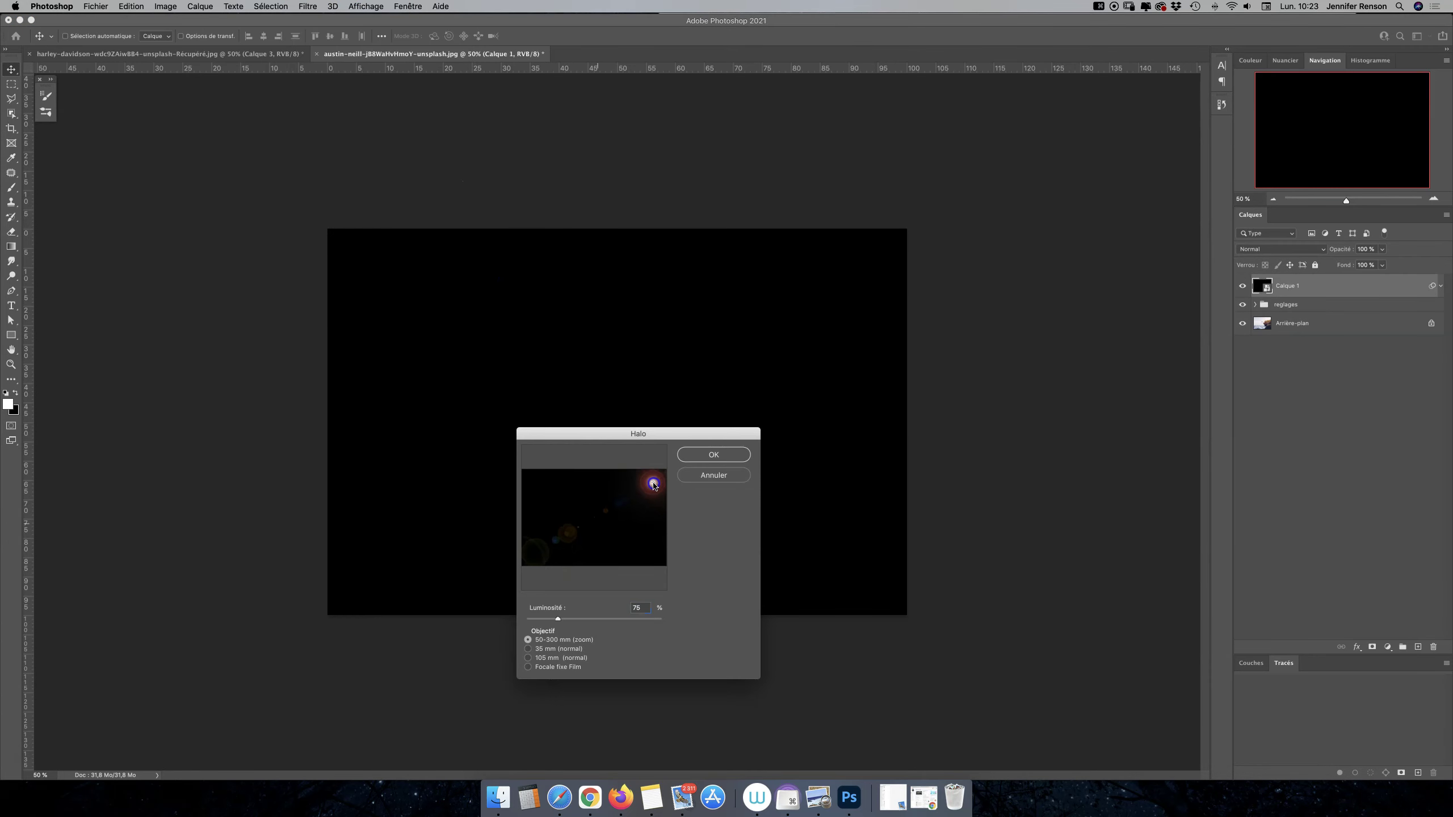
click(552, 649)
click(557, 659)
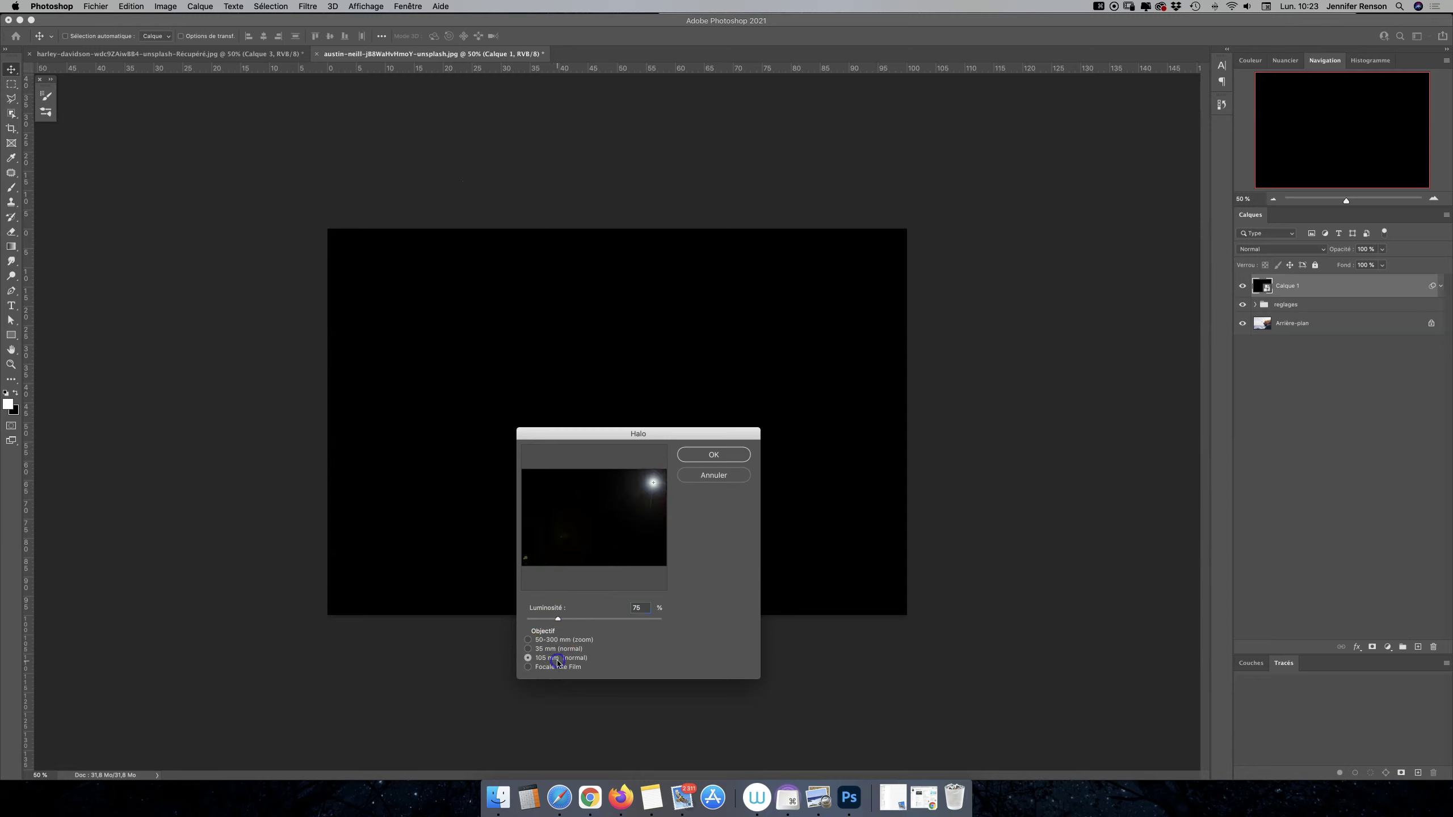
click(560, 670)
click(564, 640)
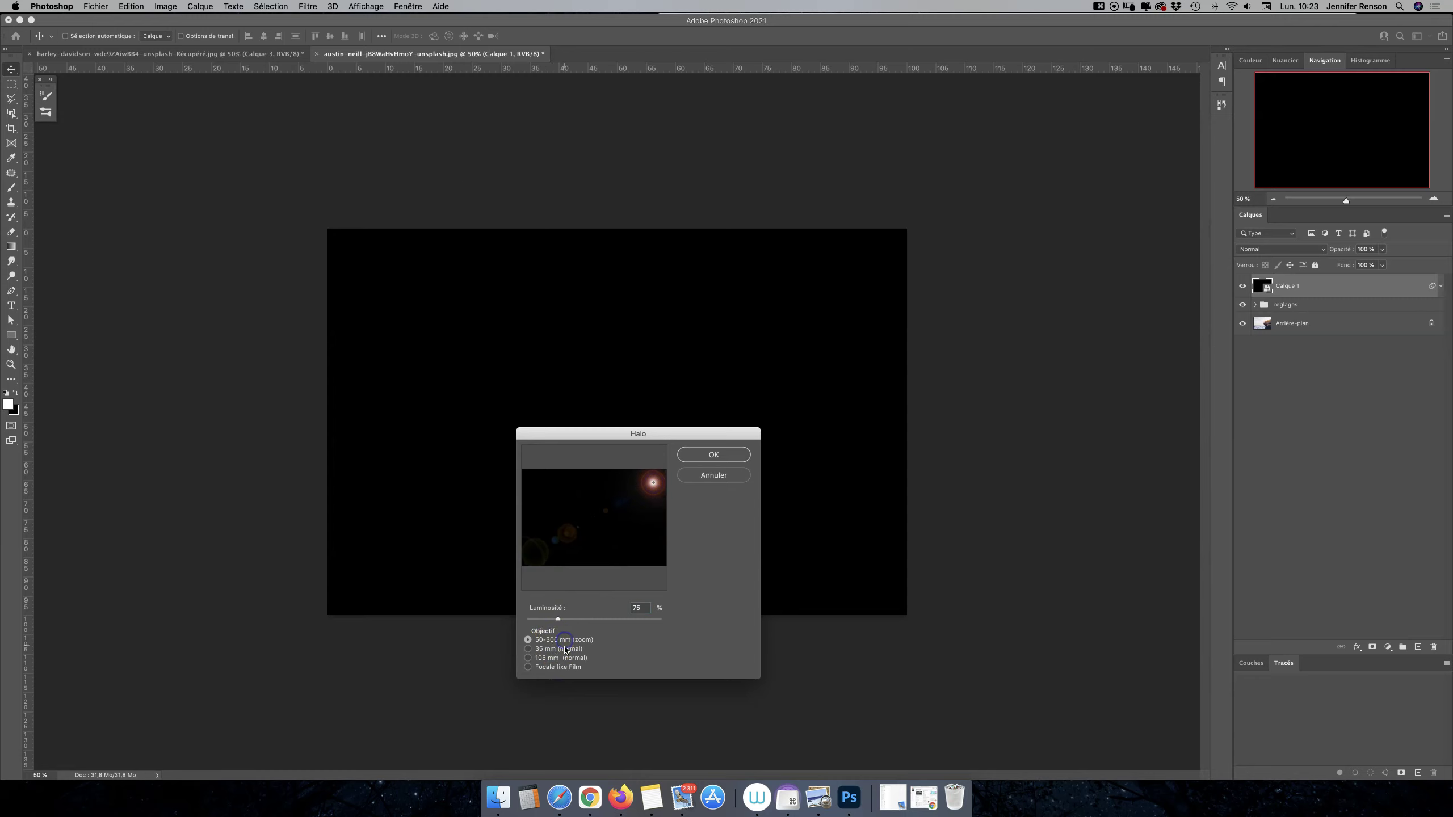
drag(564, 617, 580, 625)
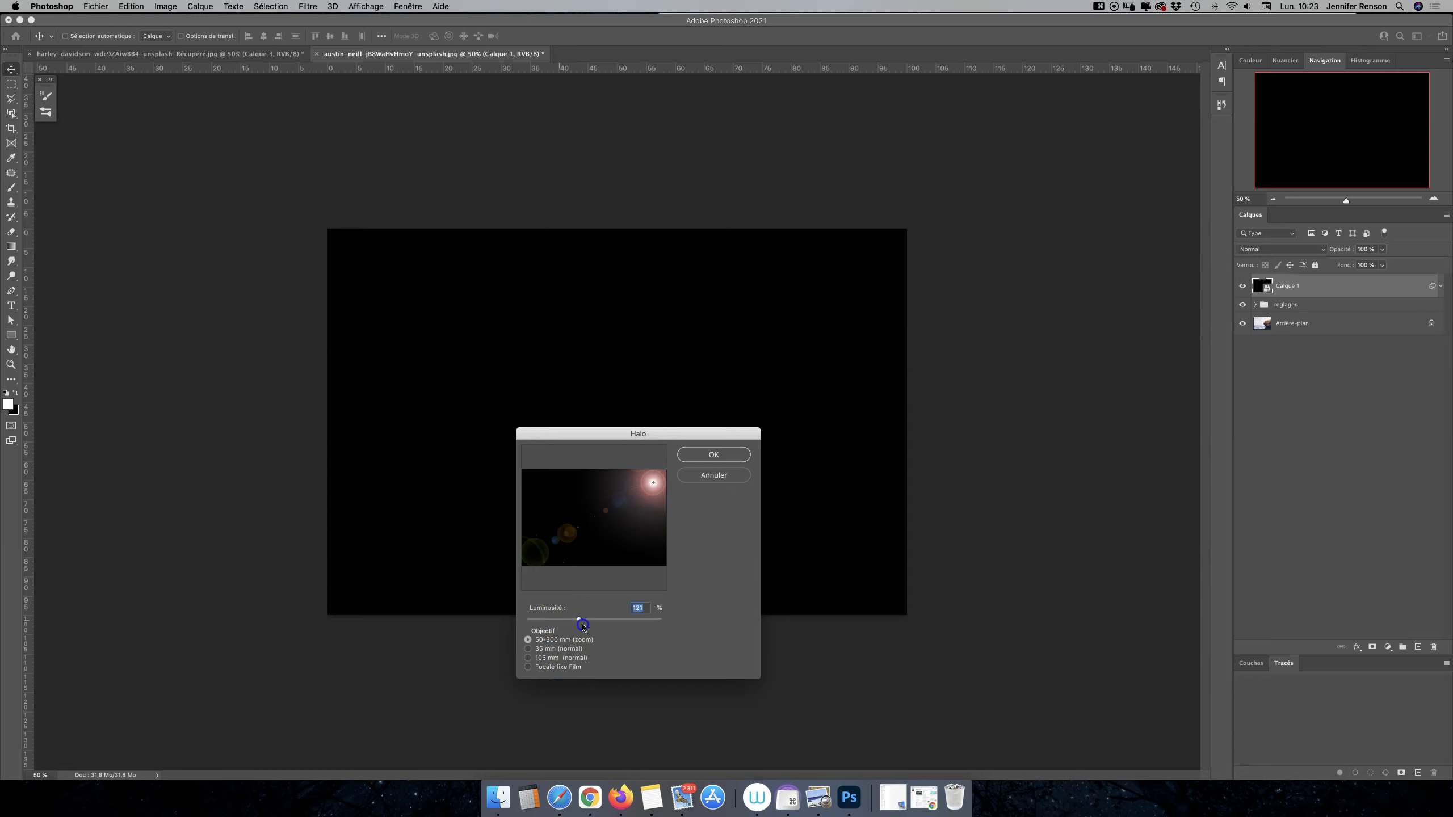
drag(653, 482, 645, 494)
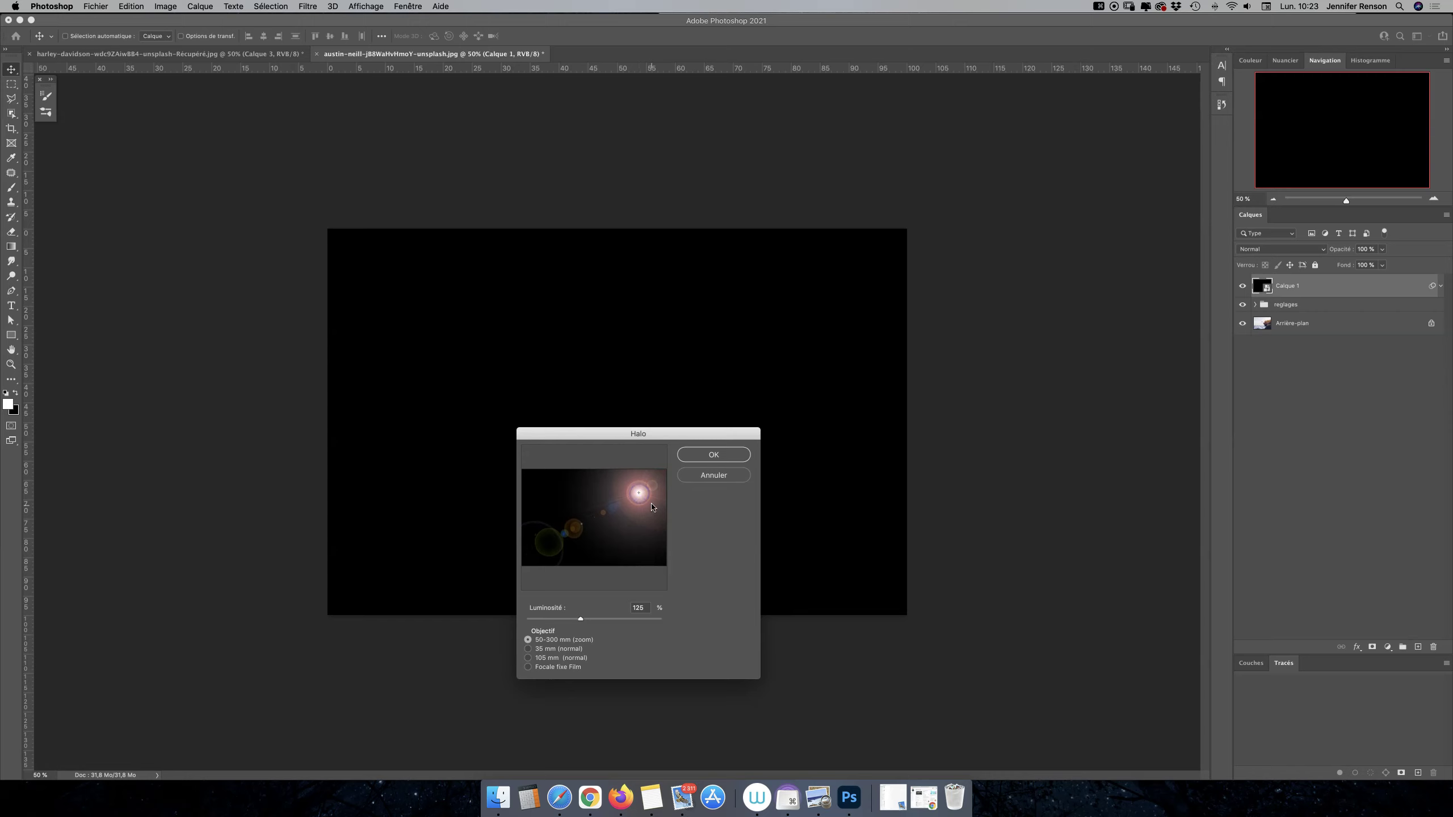
click(714, 455)
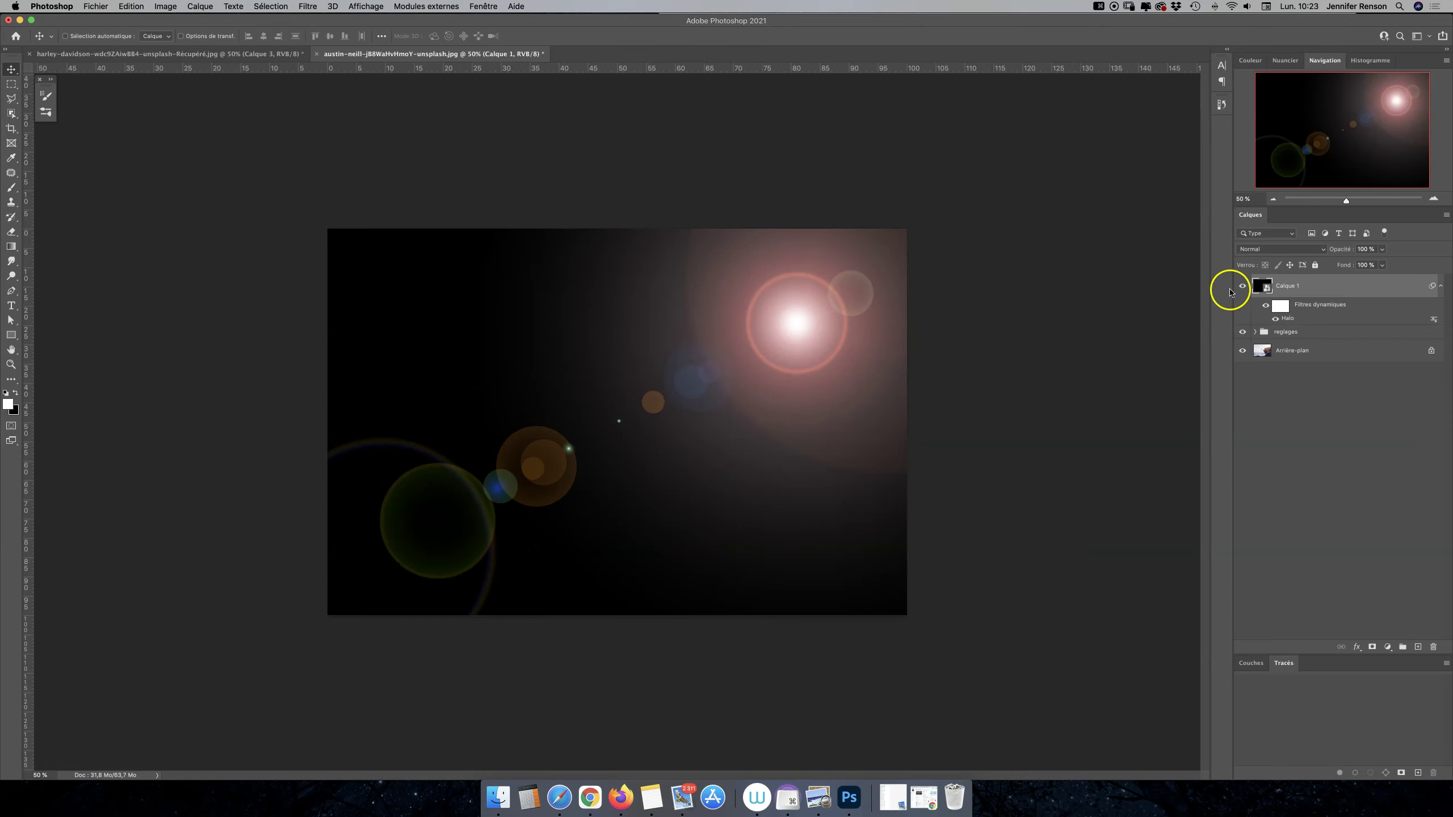
Blend Calque 1 in Superposition, nudge the Halo flare centre, and duplicate the layer.
click(1261, 250)
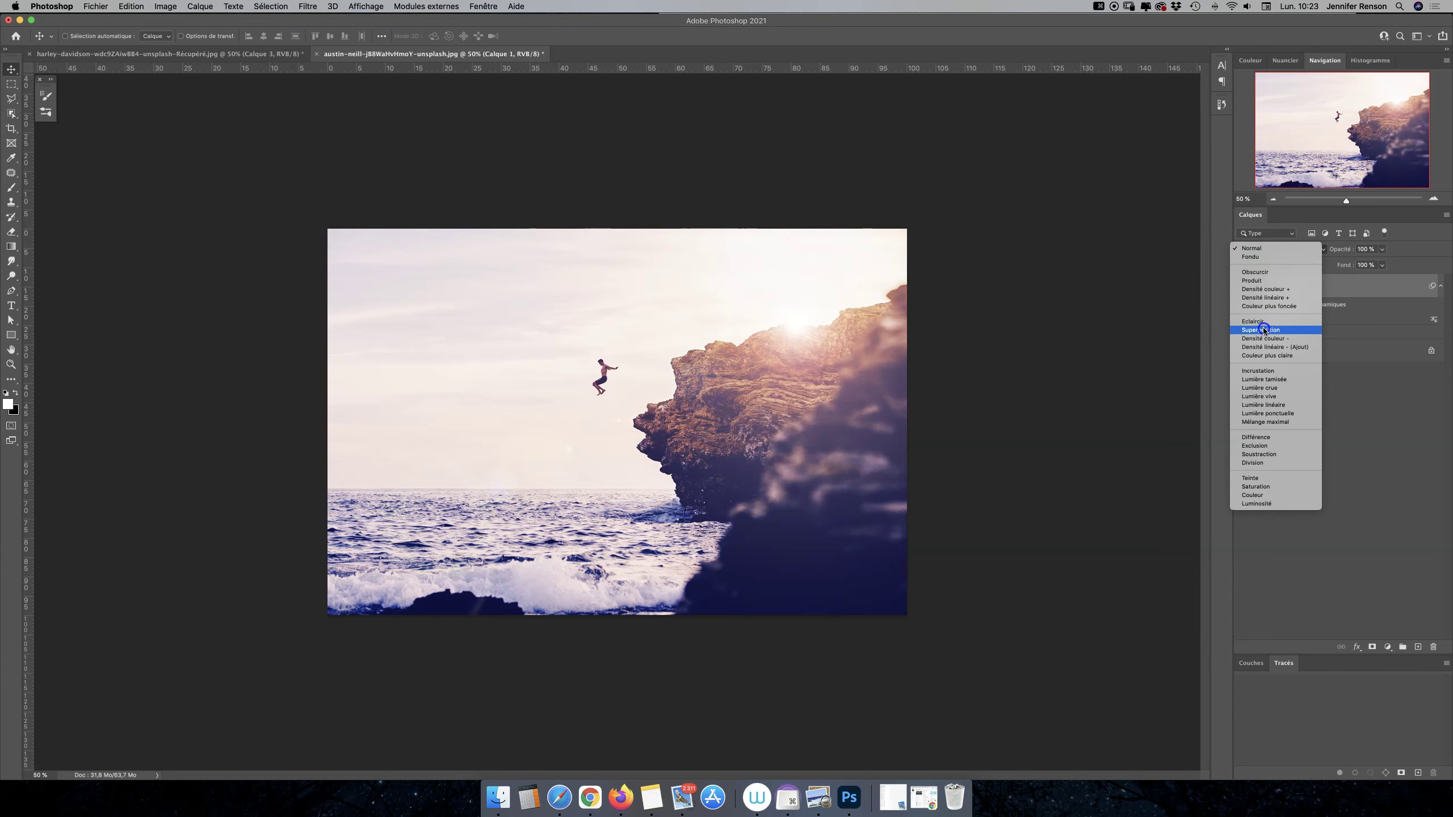
click(1263, 330)
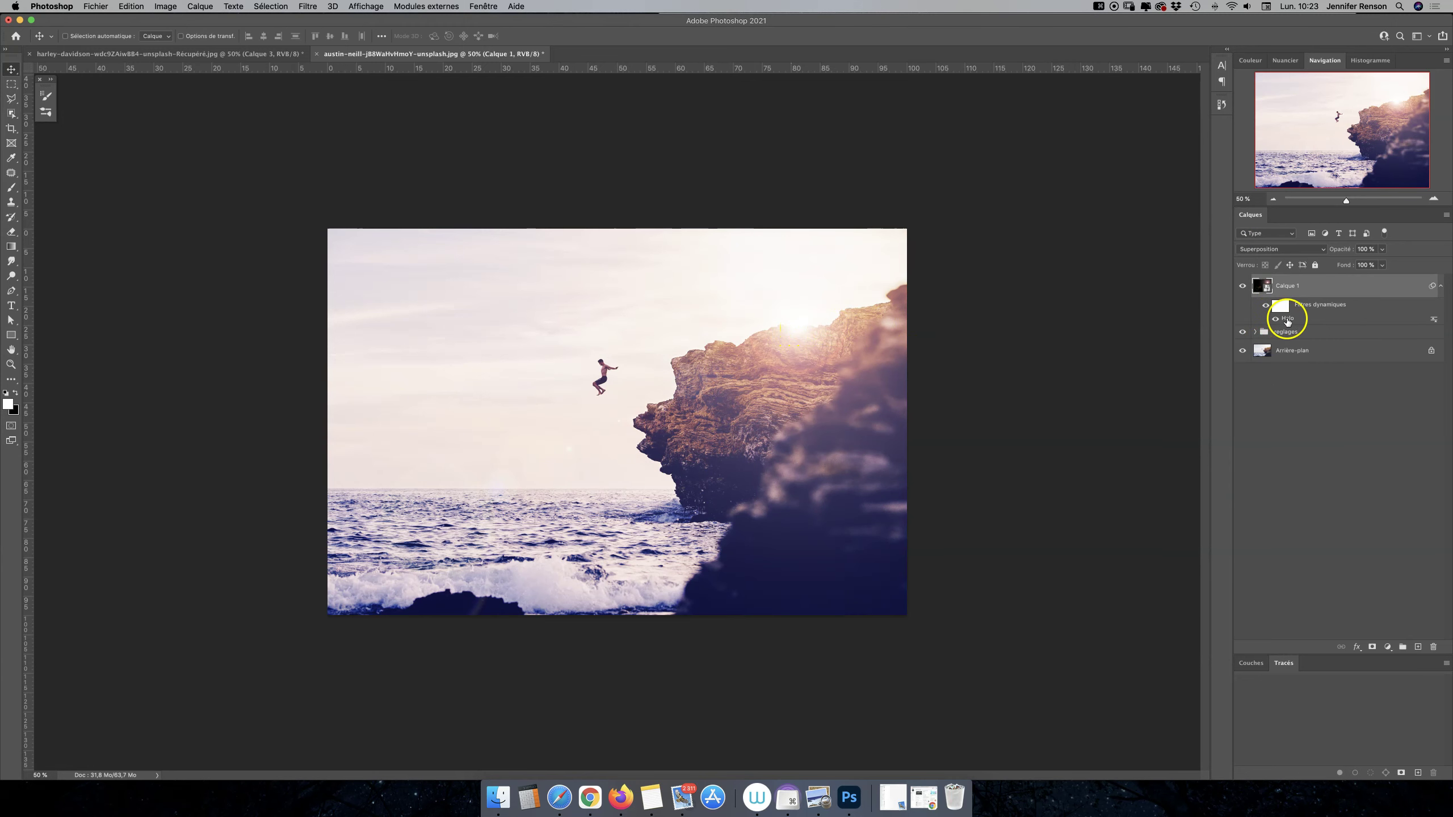
double_click(1288, 319)
drag(639, 492, 646, 490)
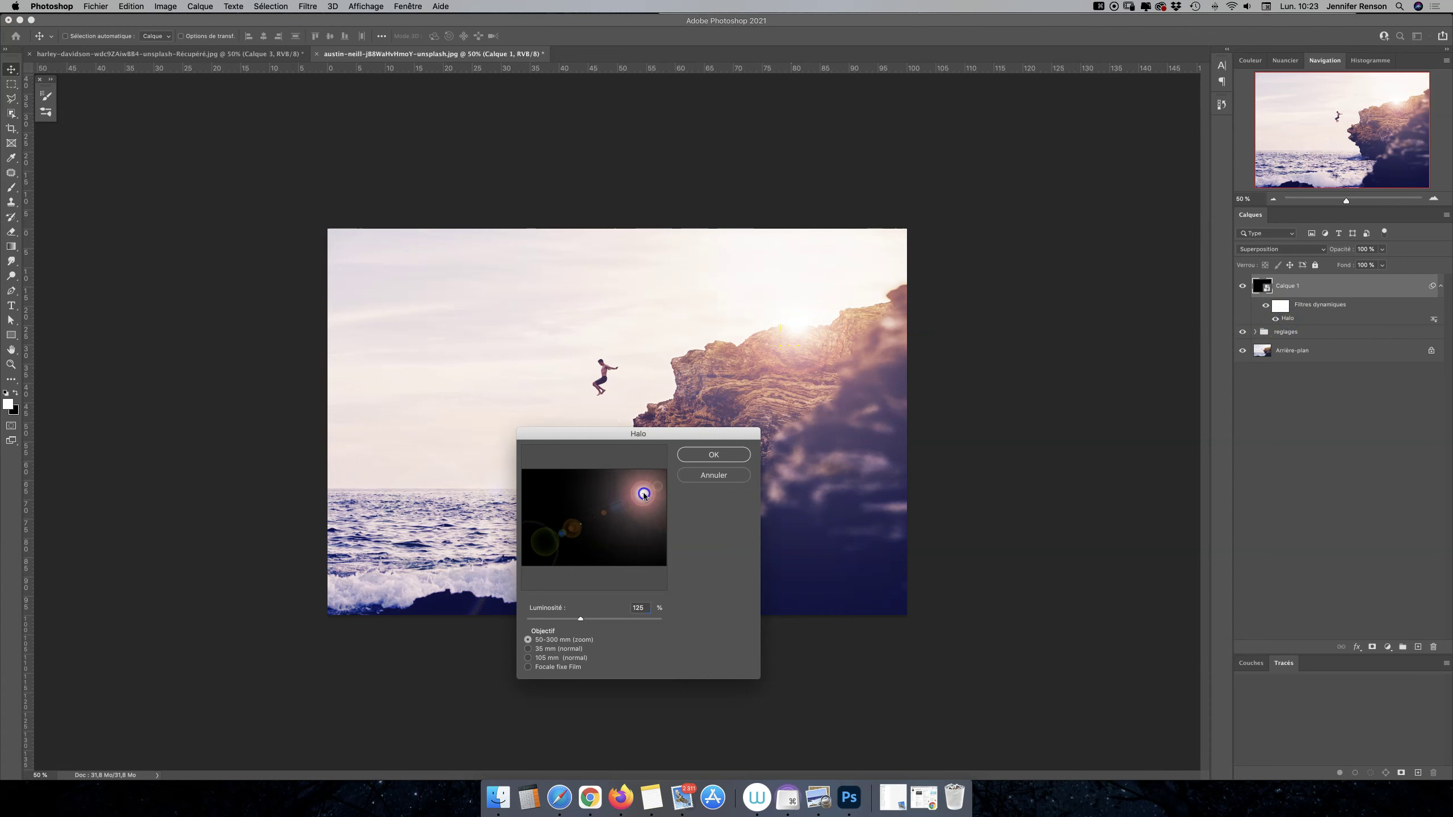
click(709, 455)
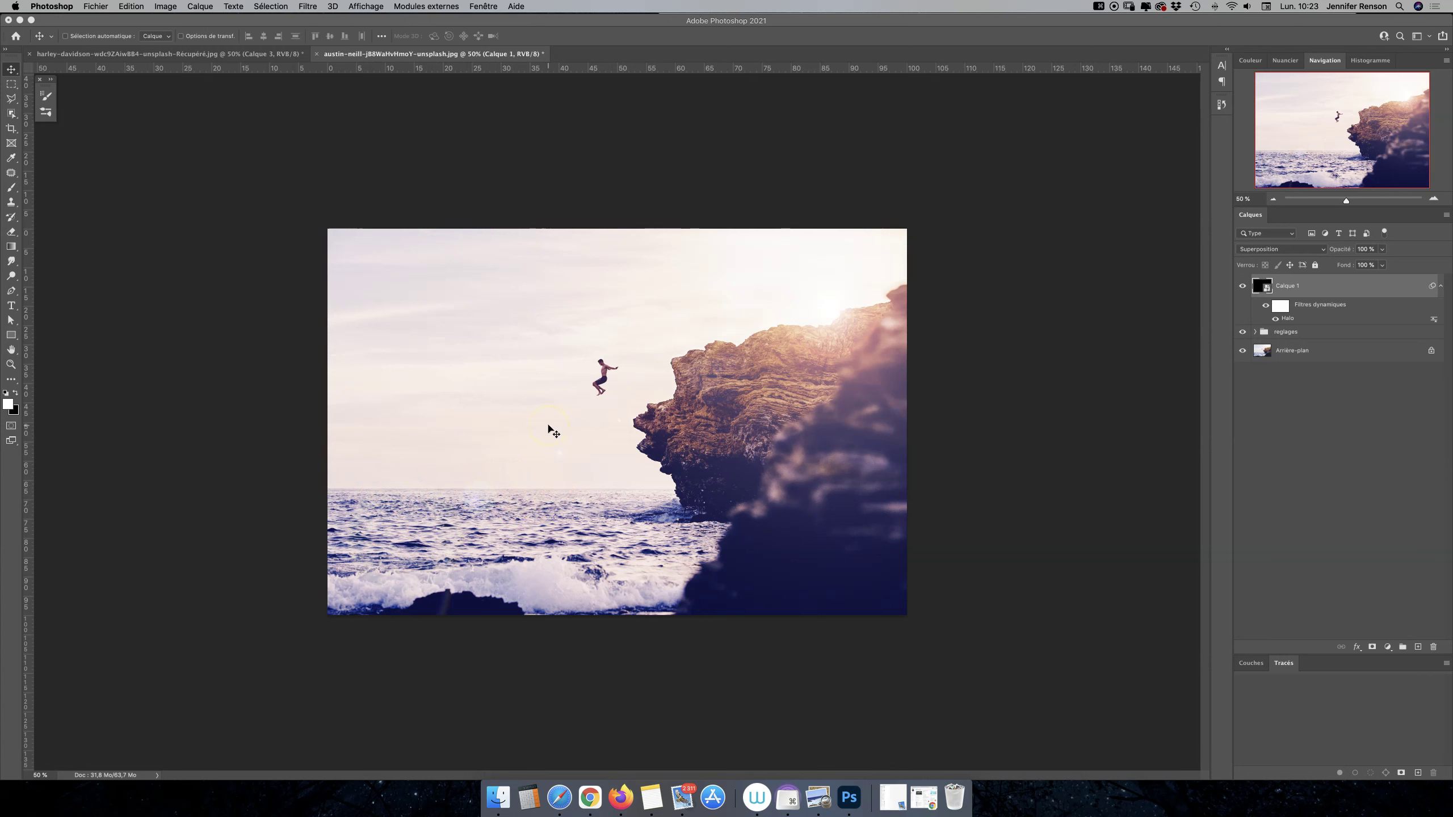
key(super+j)
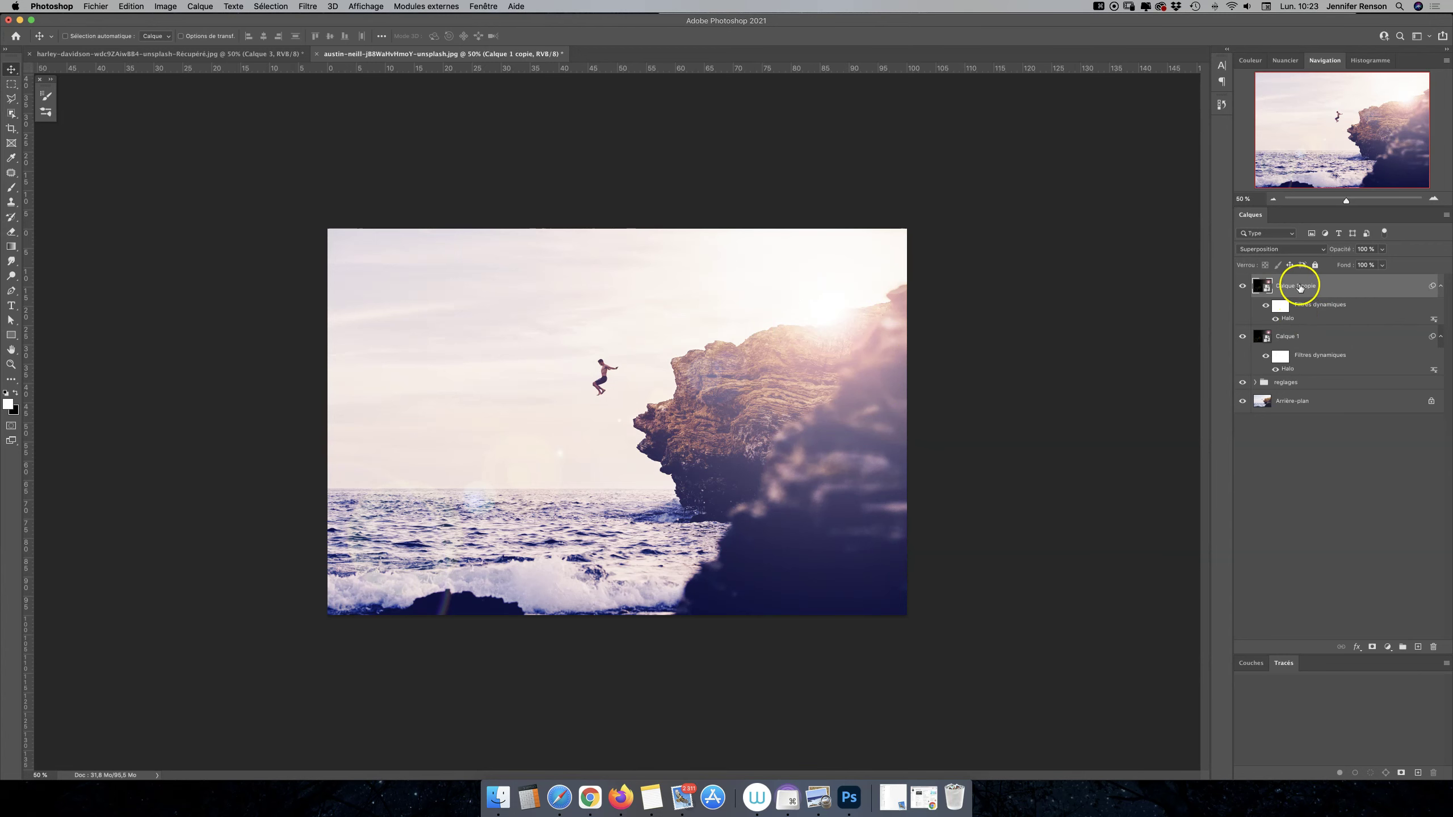
Give Calque 1 copie a black-filled mask and choose the Premier plan-to-transparent gradient.
click(1372, 647)
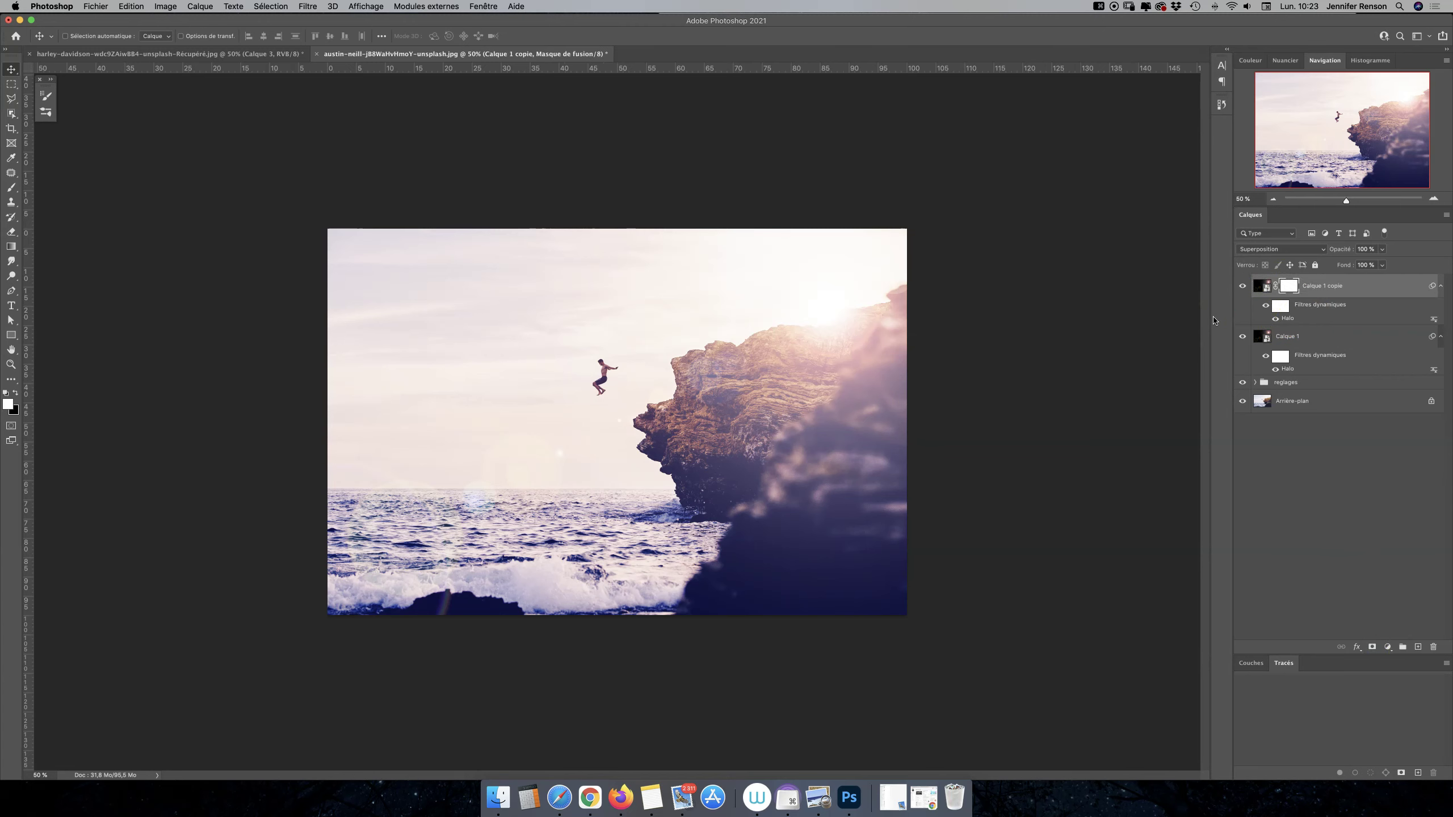
key(super+BackSpace)
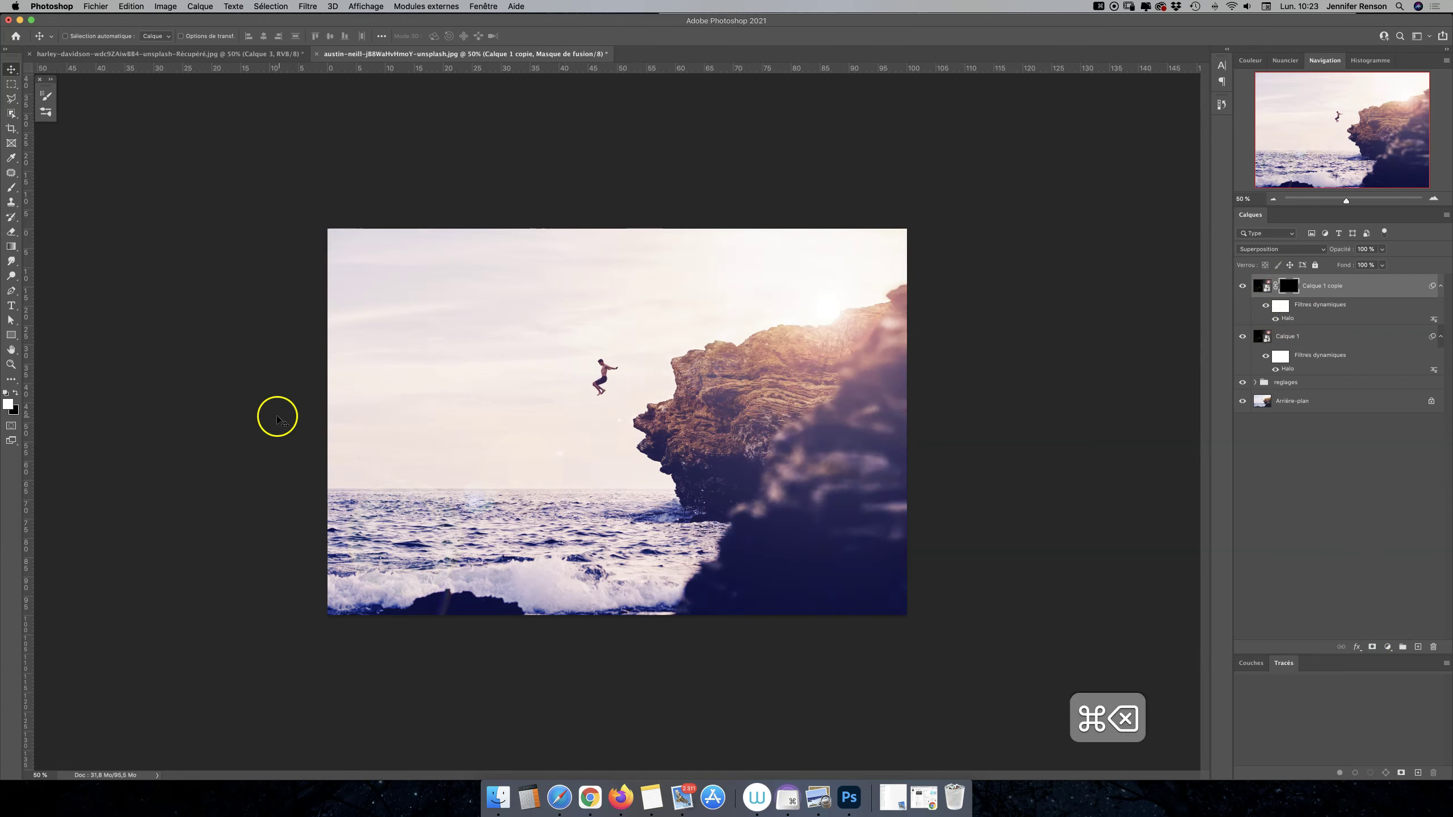
click(11, 247)
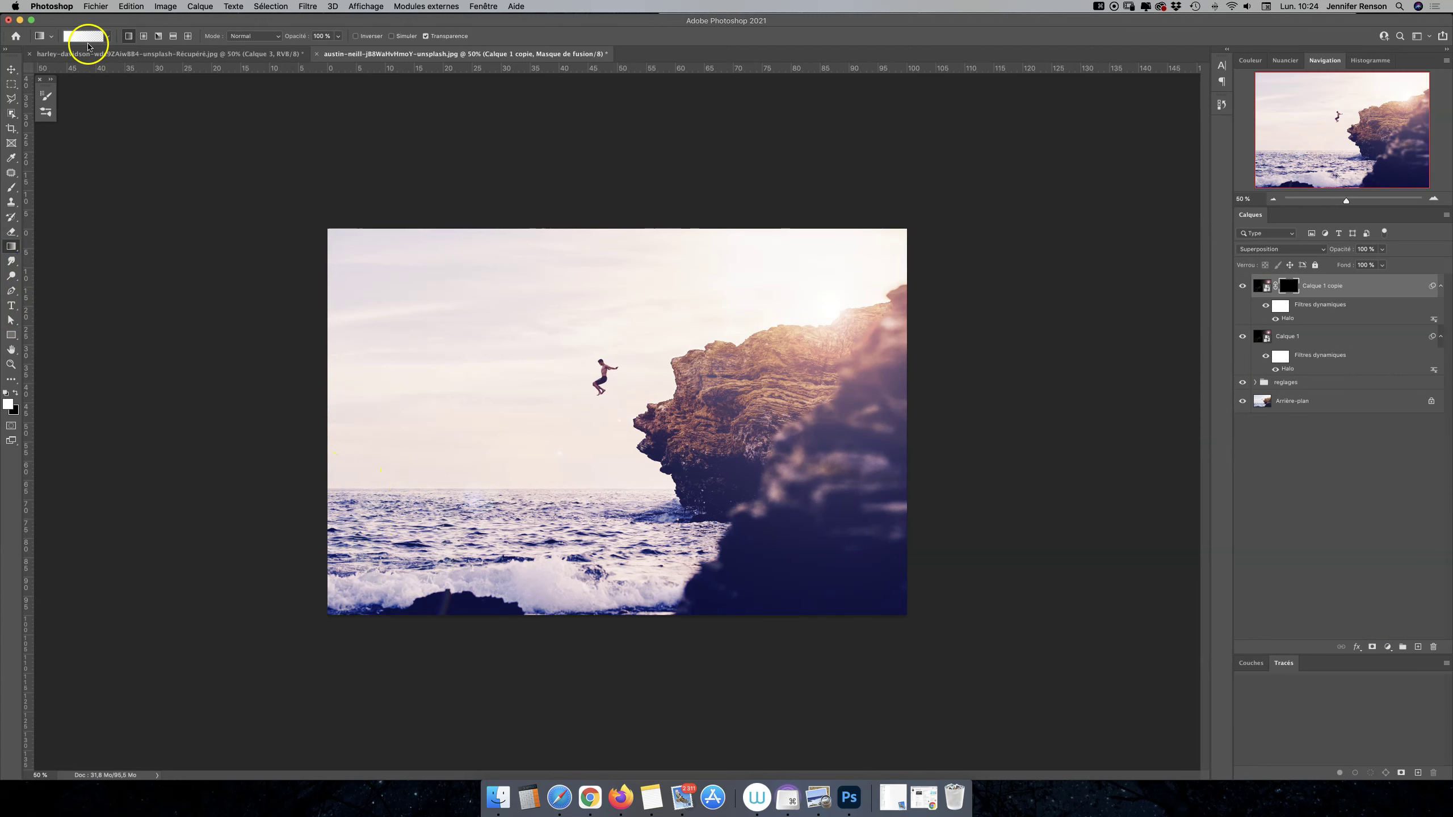
click(83, 36)
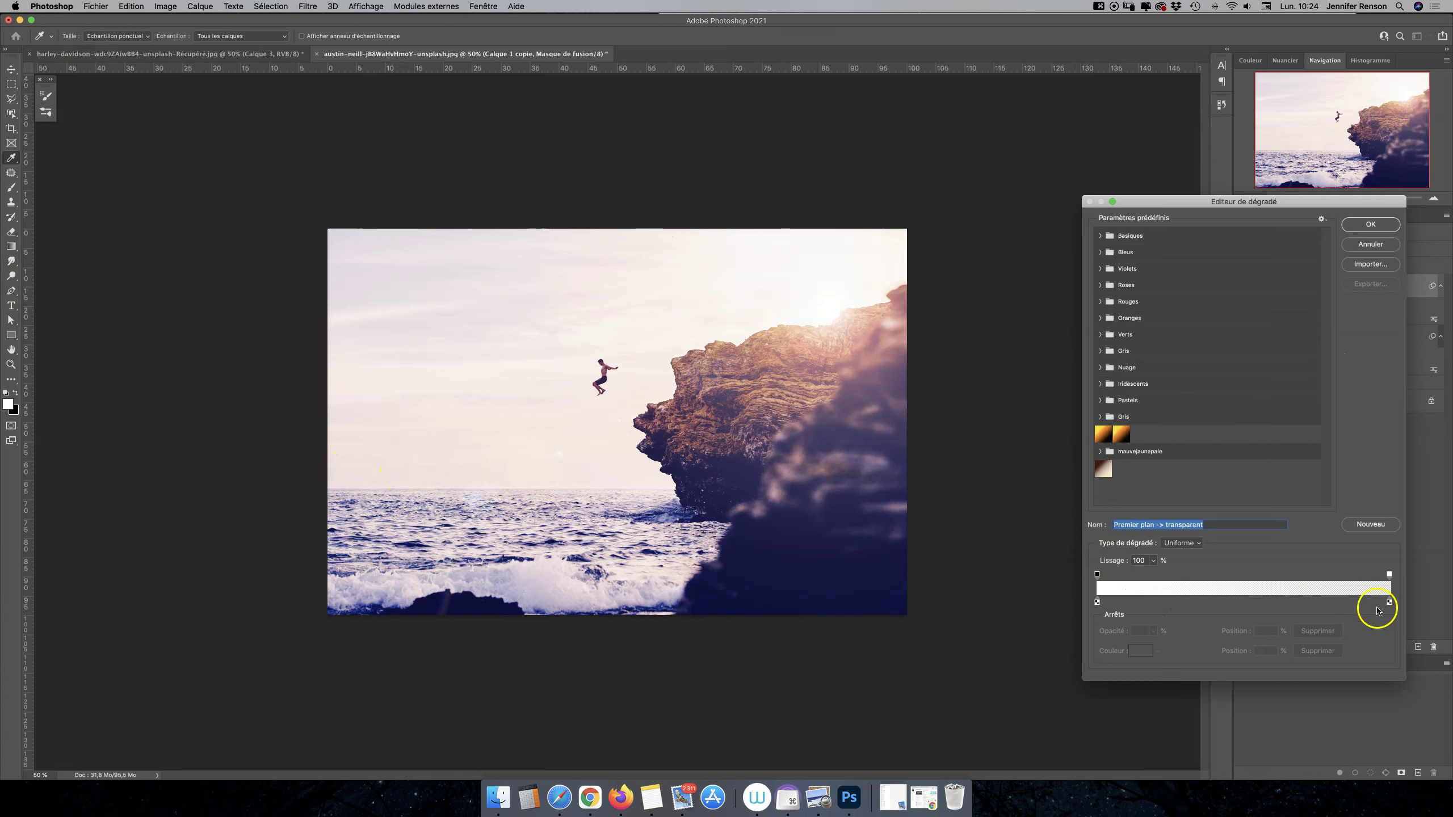
click(1100, 235)
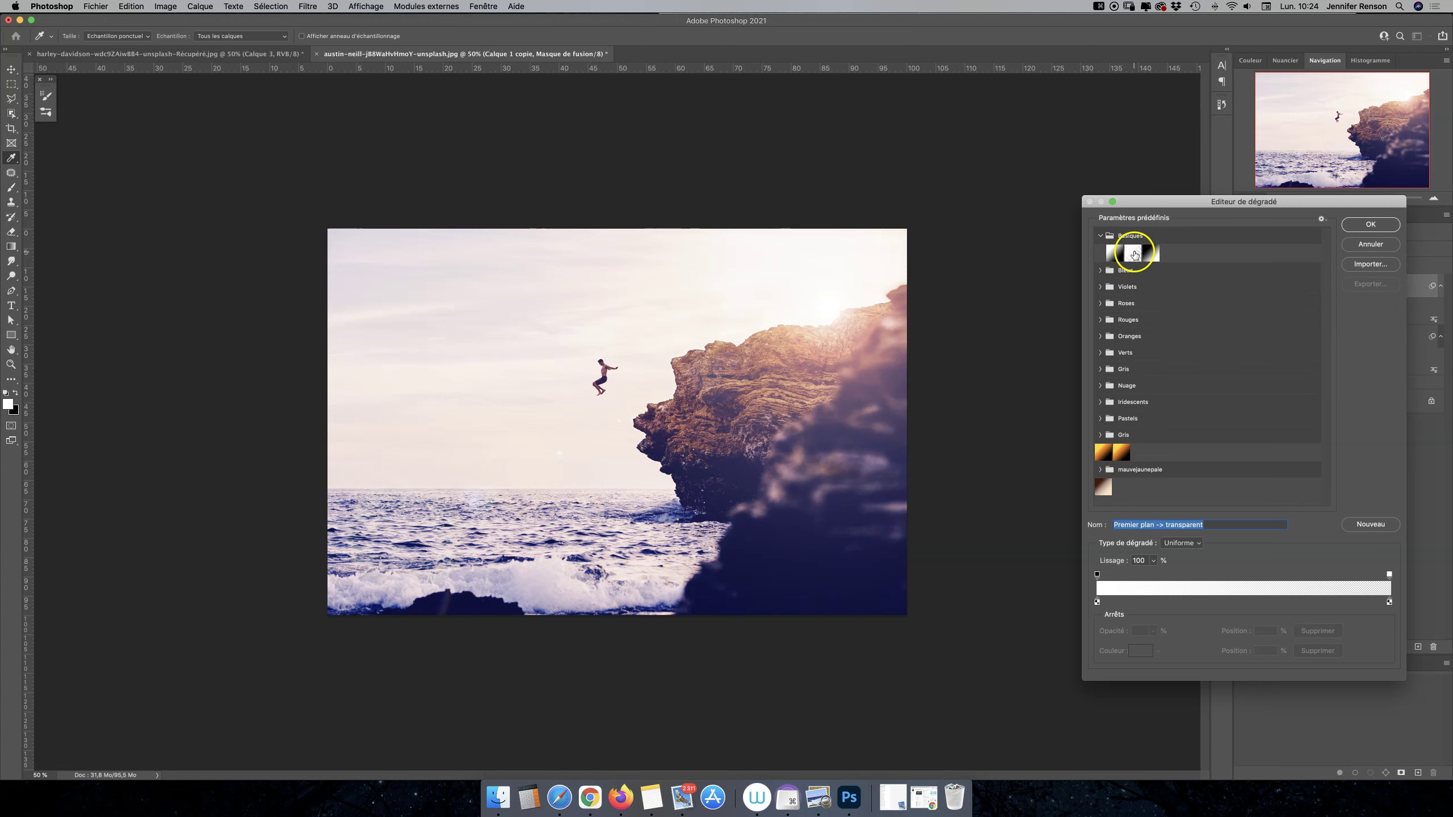
click(1369, 224)
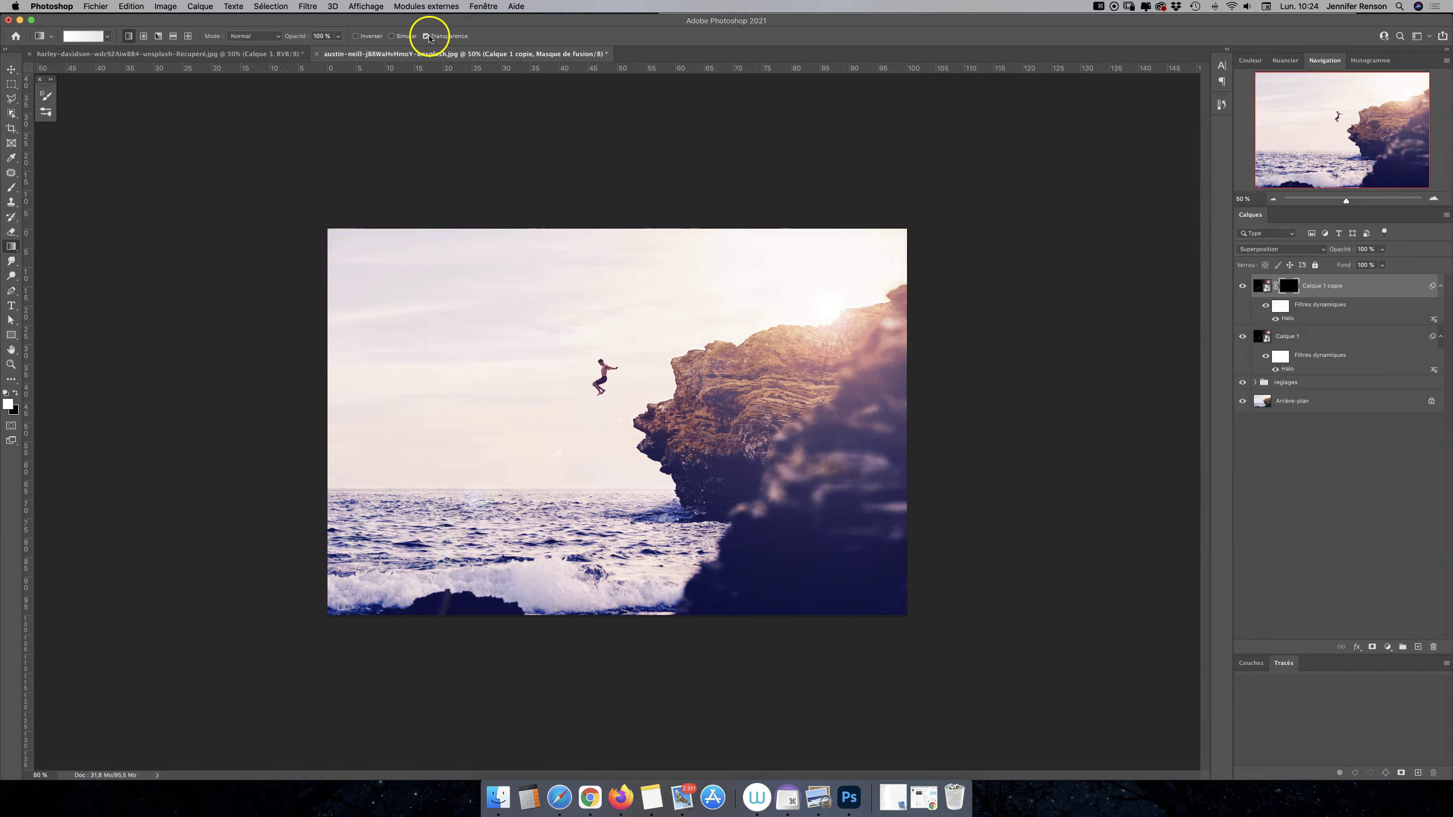
Draw the mask gradient from the lower-left water toward the cliff, redoing it twice.
mouse_move(307, 580)
mouse_down()
mouse_move(680, 418)
mouse_move(672, 486)
mouse_up()
drag(286, 566, 698, 407)
drag(406, 548, 652, 446)
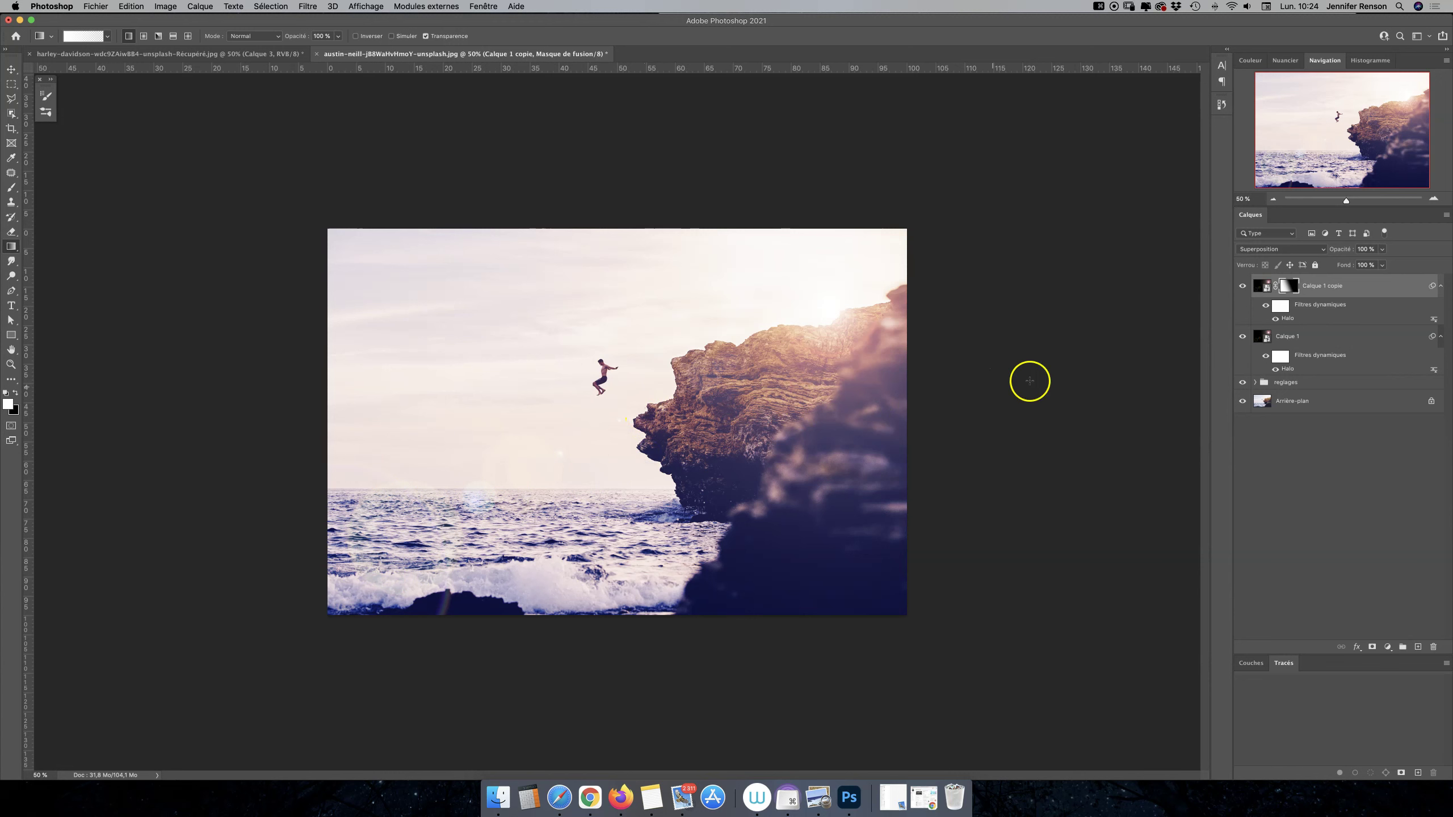